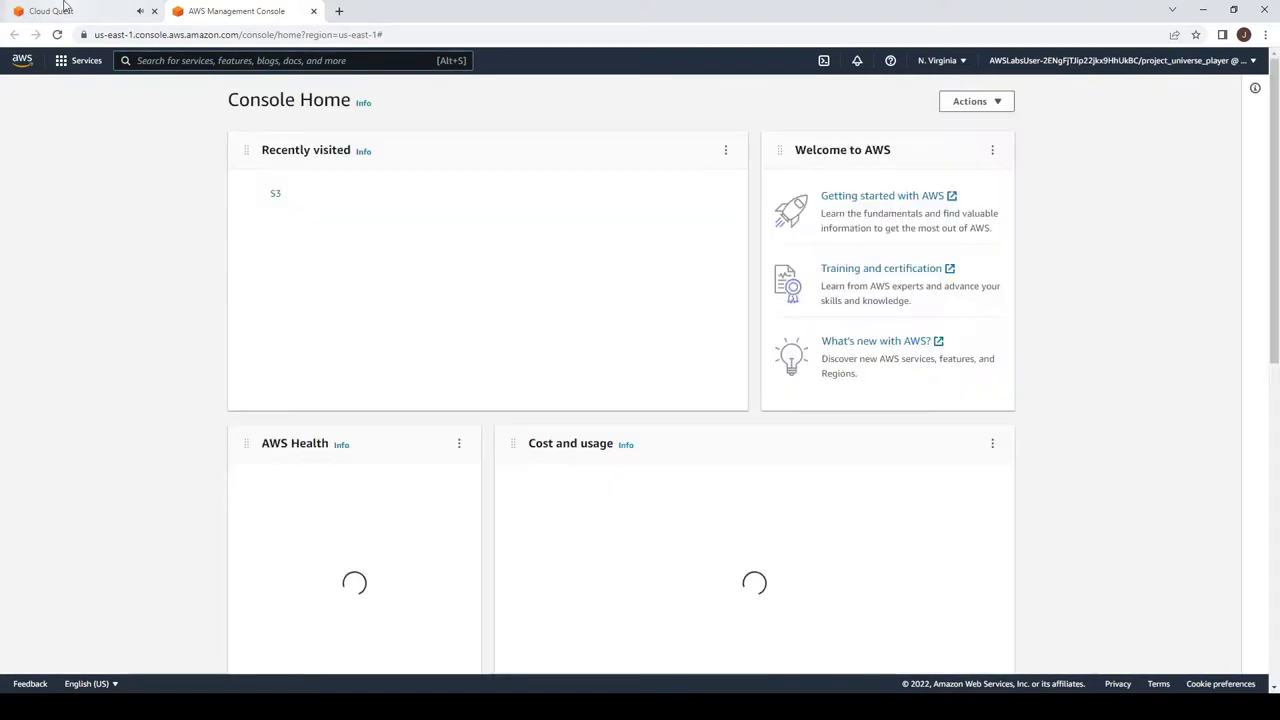
Step: Switch to Cloud Quest and advance the lab guide to Step 2 to read its instructions
left_click(66, 10)
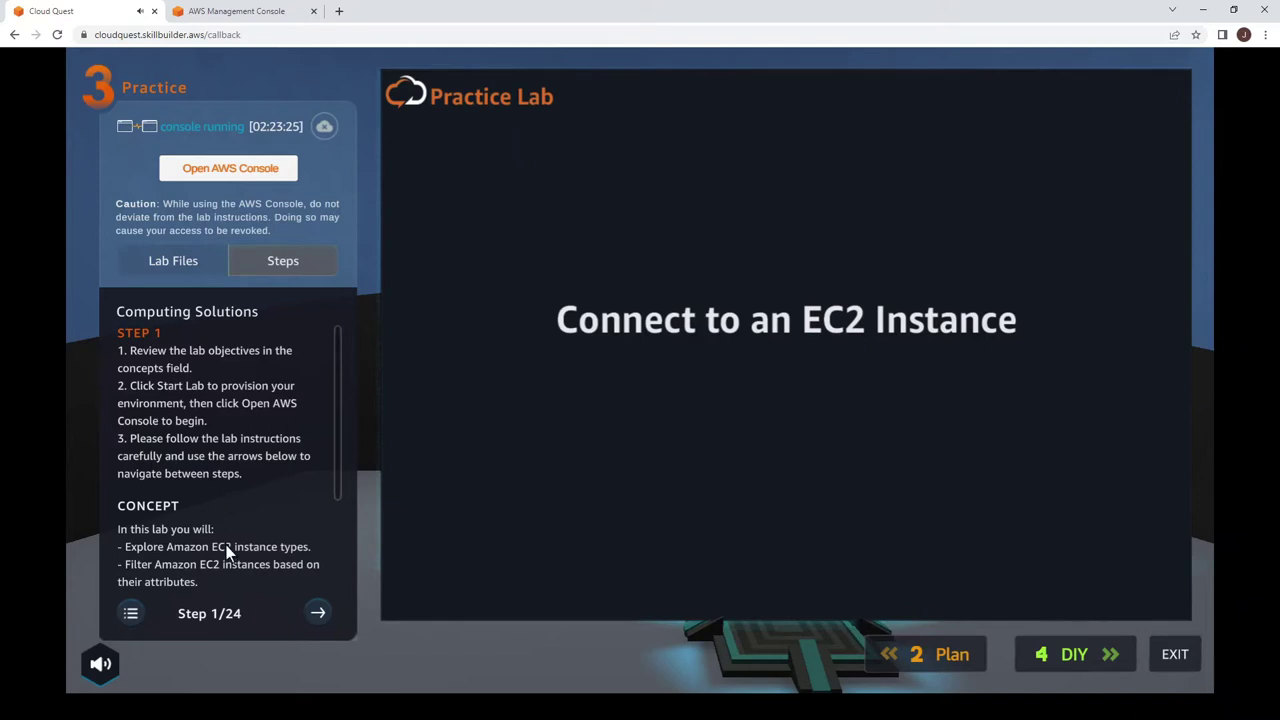
left_click(318, 614)
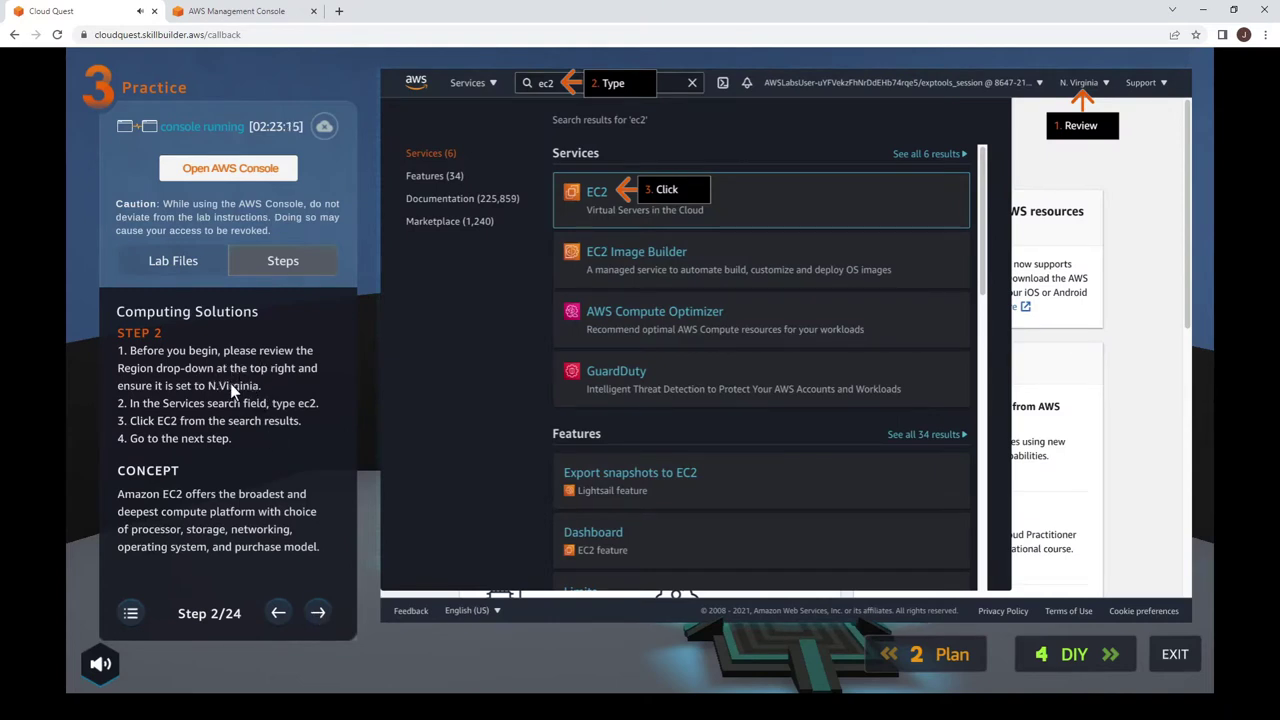
left_click(236, 11)
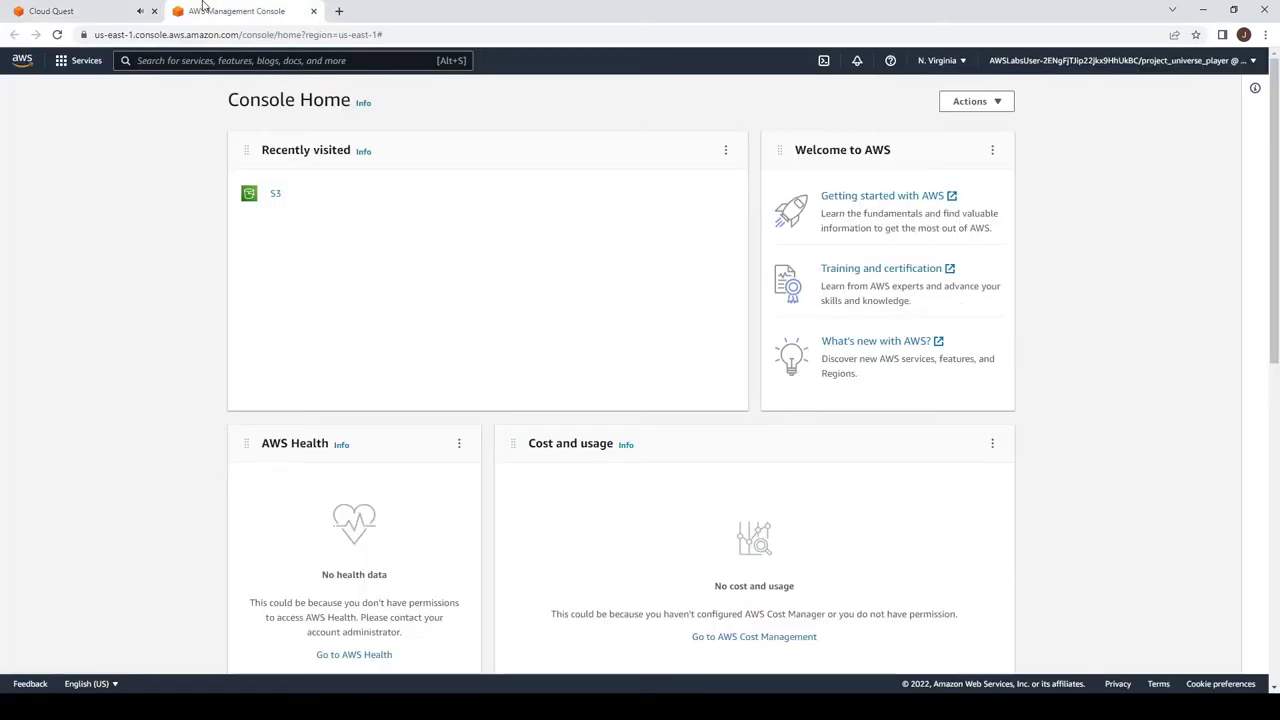
left_click(17, 8)
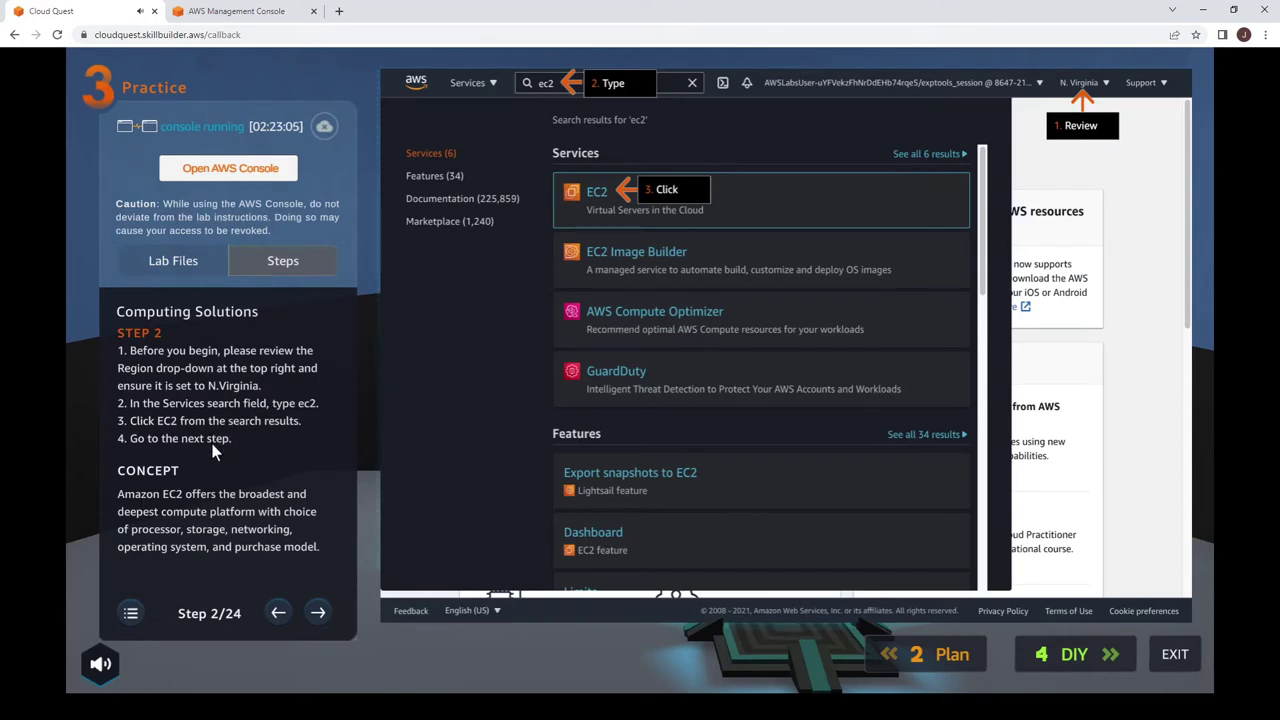
Step: Switch to the AWS Management Console, search the services for "ec2" and open EC2
left_click(224, 9)
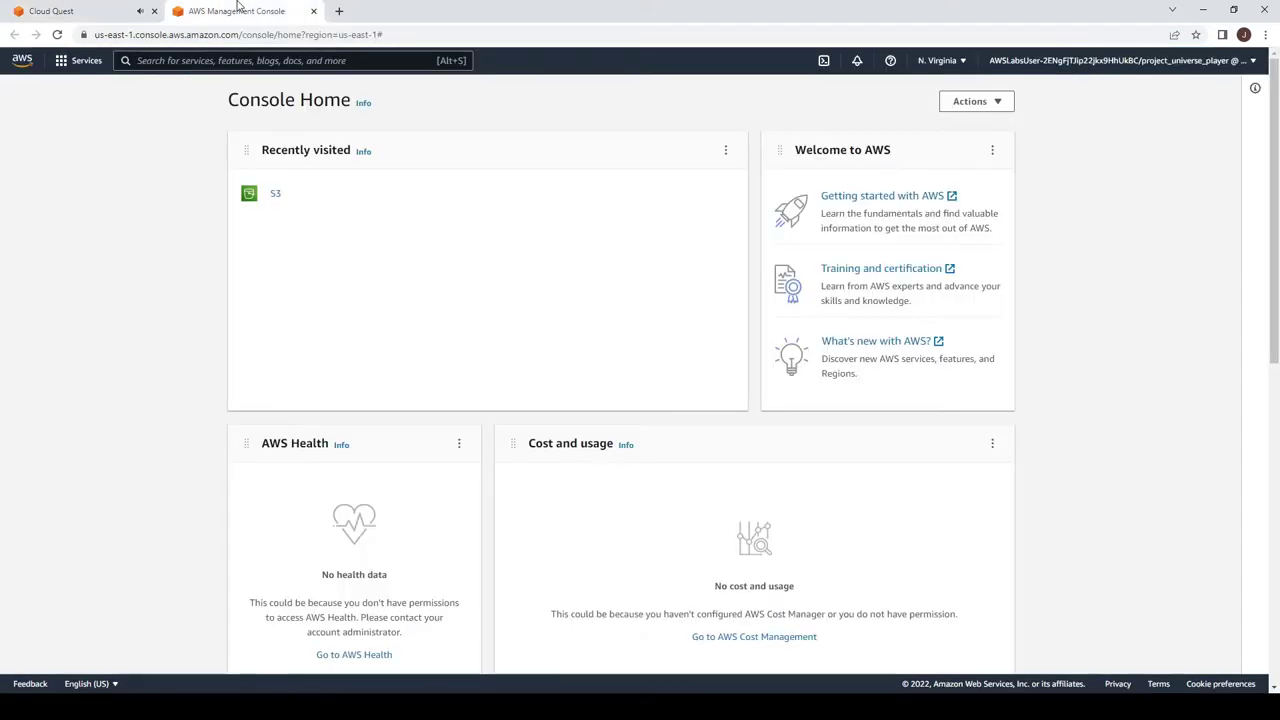
left_click(295, 62)
type("ec2")
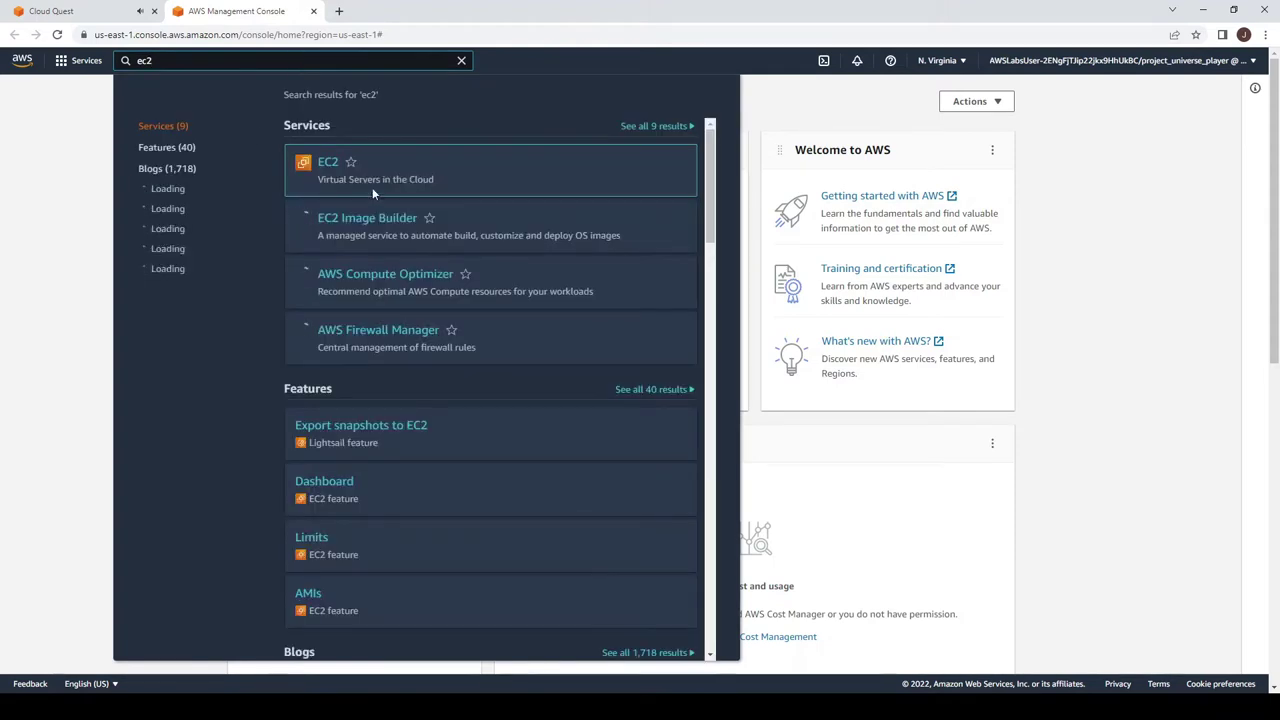
left_click(325, 165)
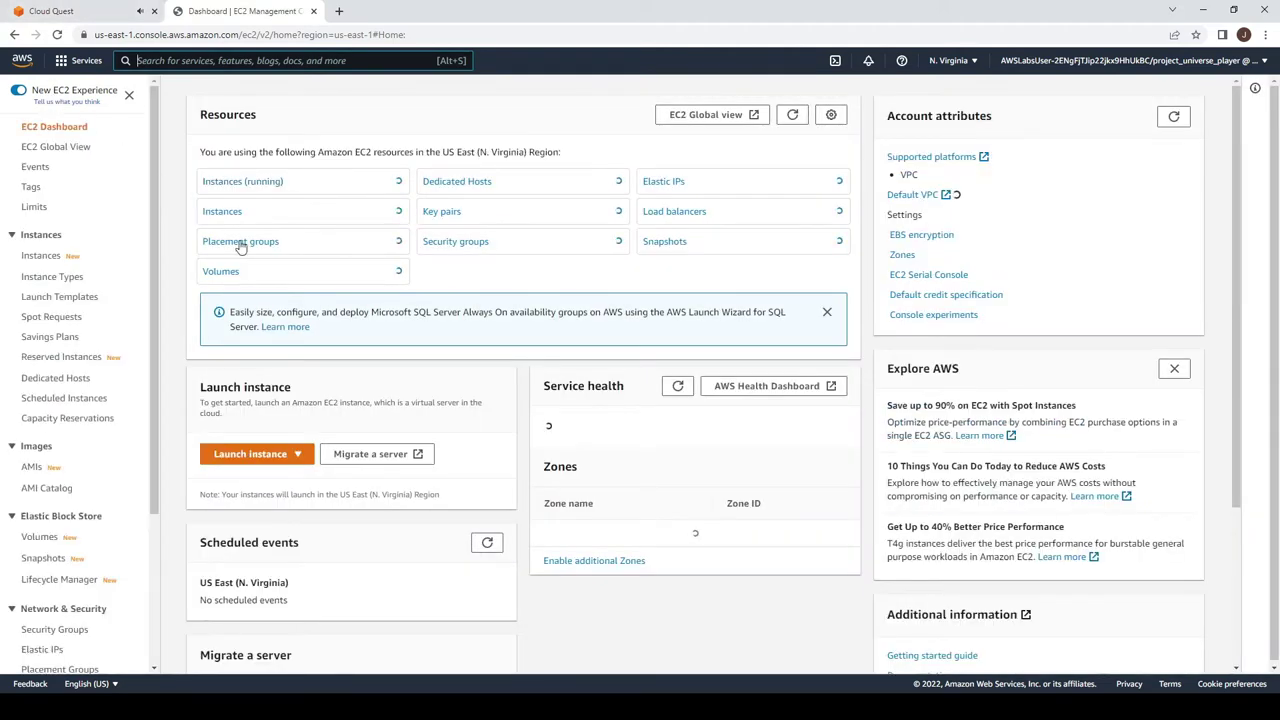
Step: Advance the Cloud Quest lab guide to Step 3, and open the Instances list in the EC2 console
left_click(113, 8)
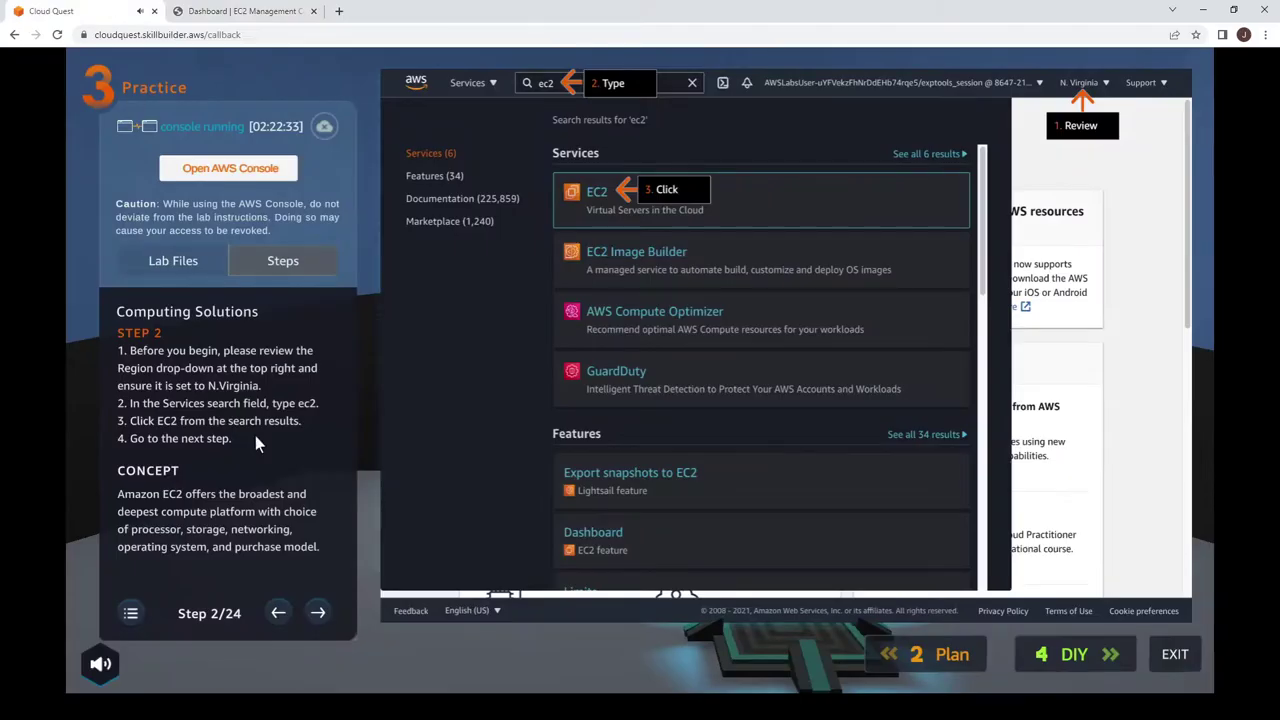
left_click(317, 613)
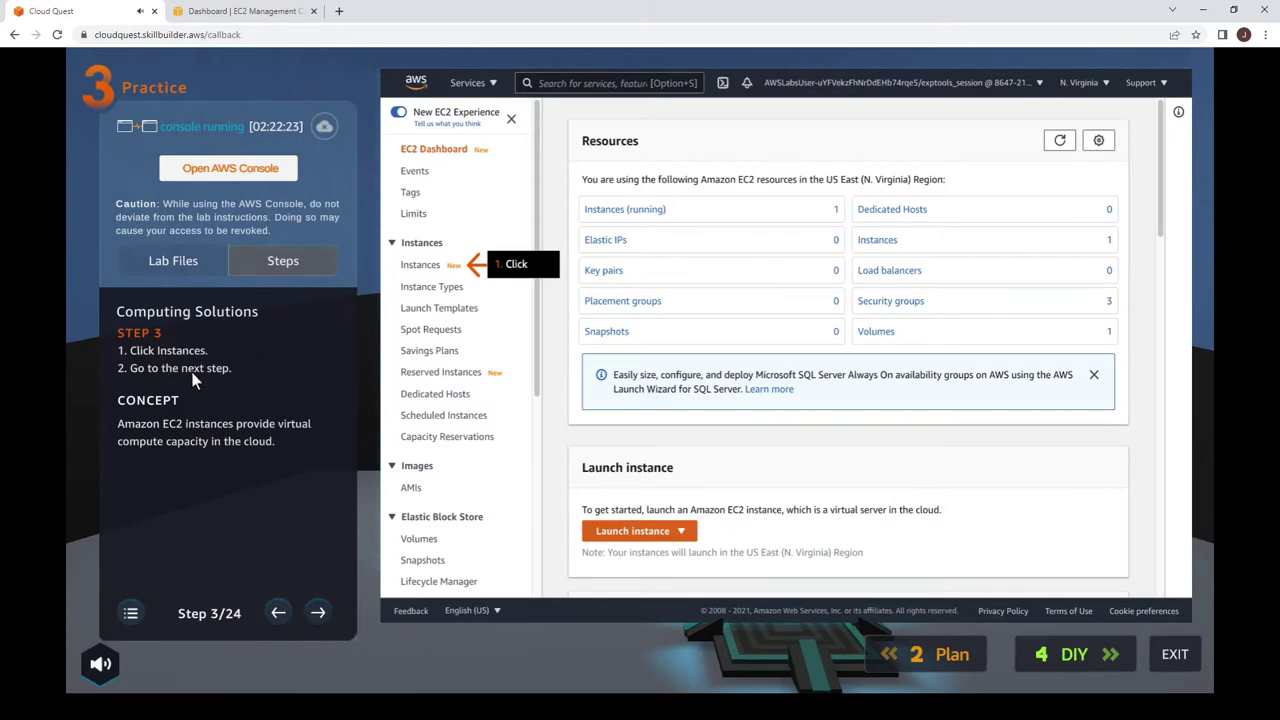
left_click(245, 11)
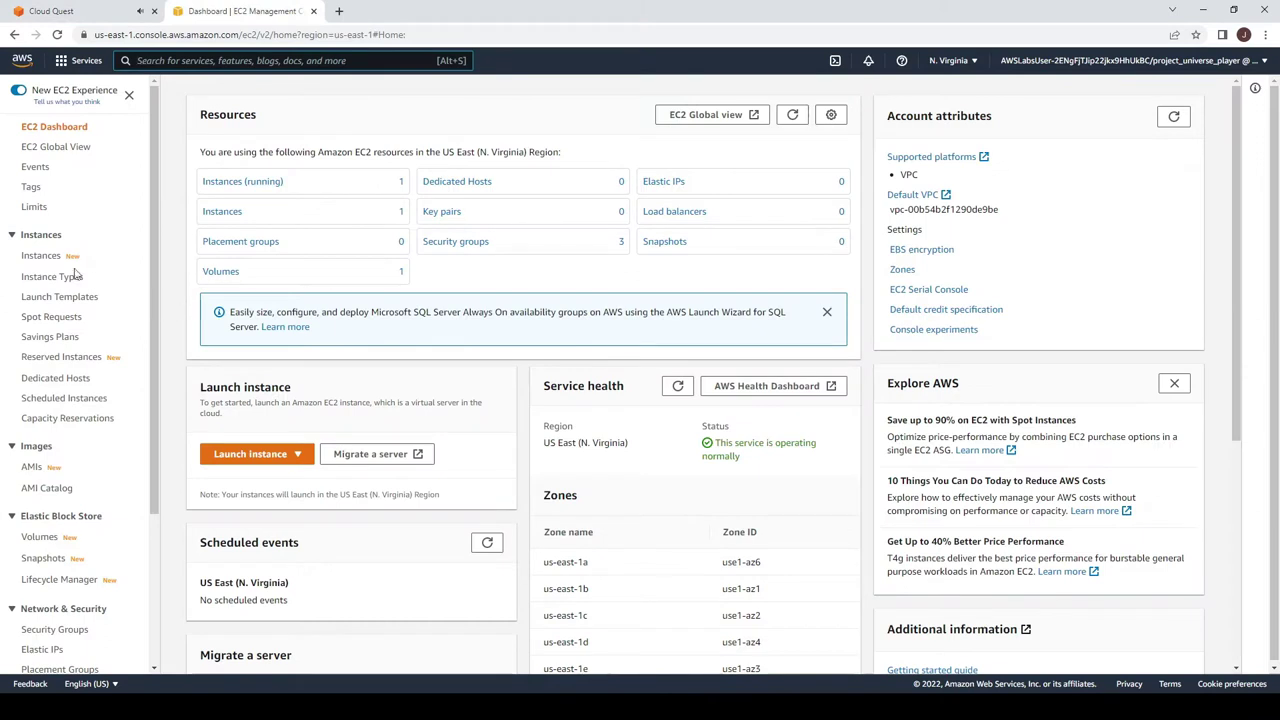
left_click(46, 256)
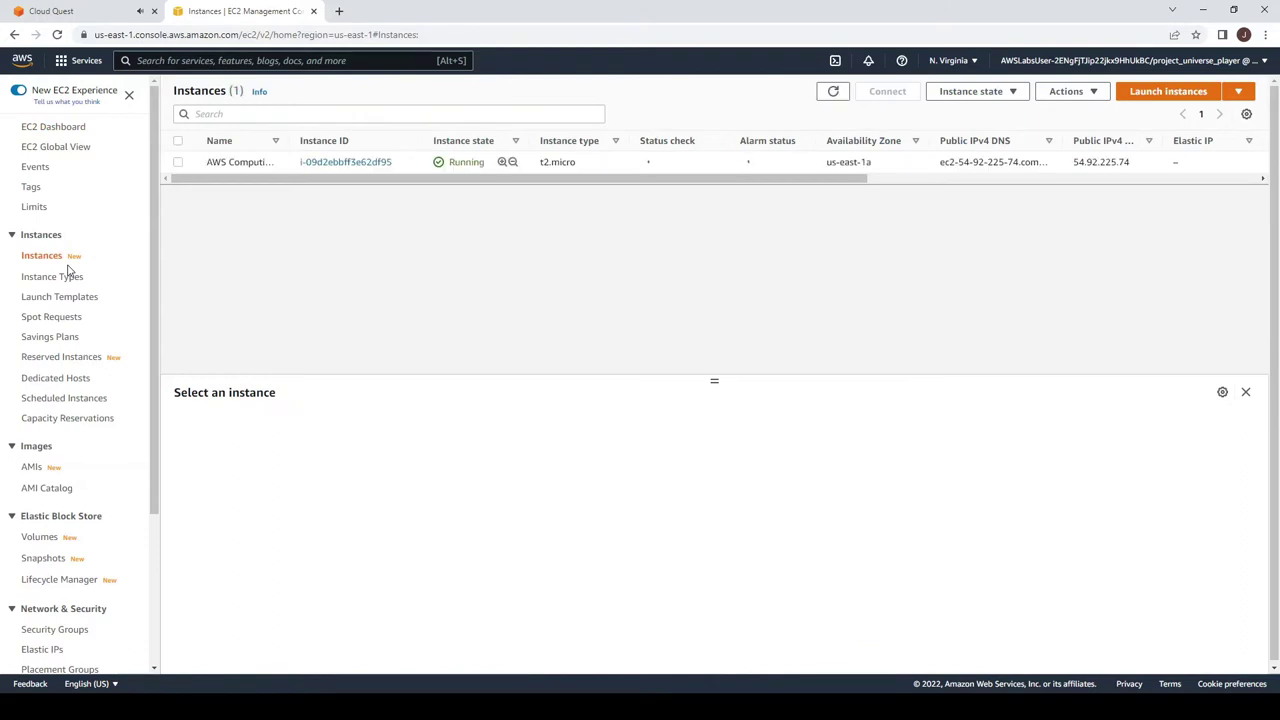
Step: Advance the Cloud Quest lab guide to Step 4, read its instructions and return to the EC2 instances list
left_click(89, 8)
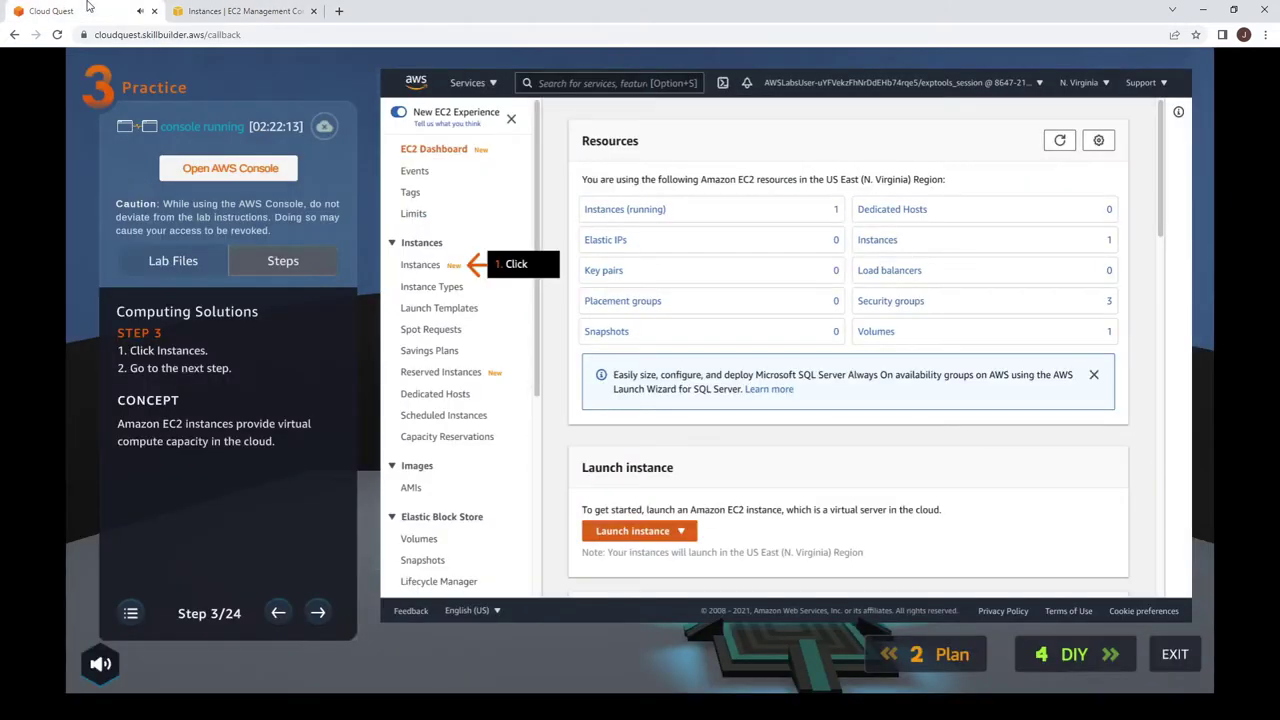
left_click(318, 613)
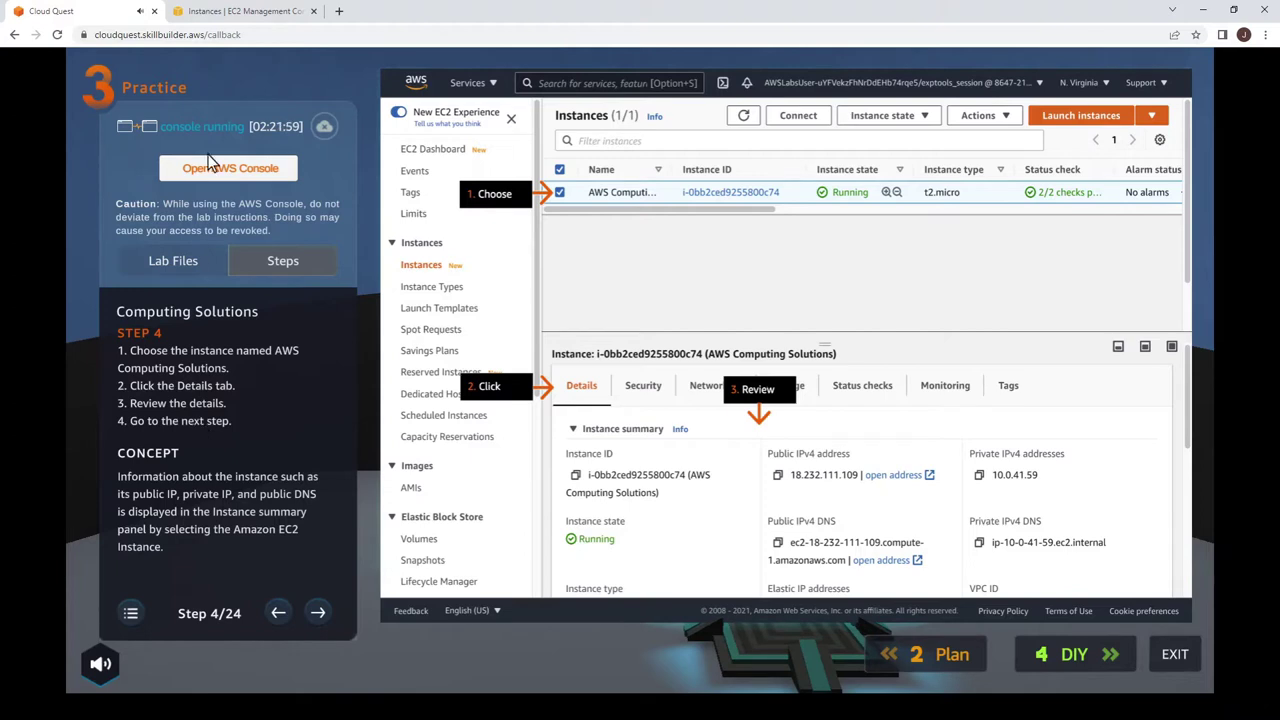
left_click(245, 11)
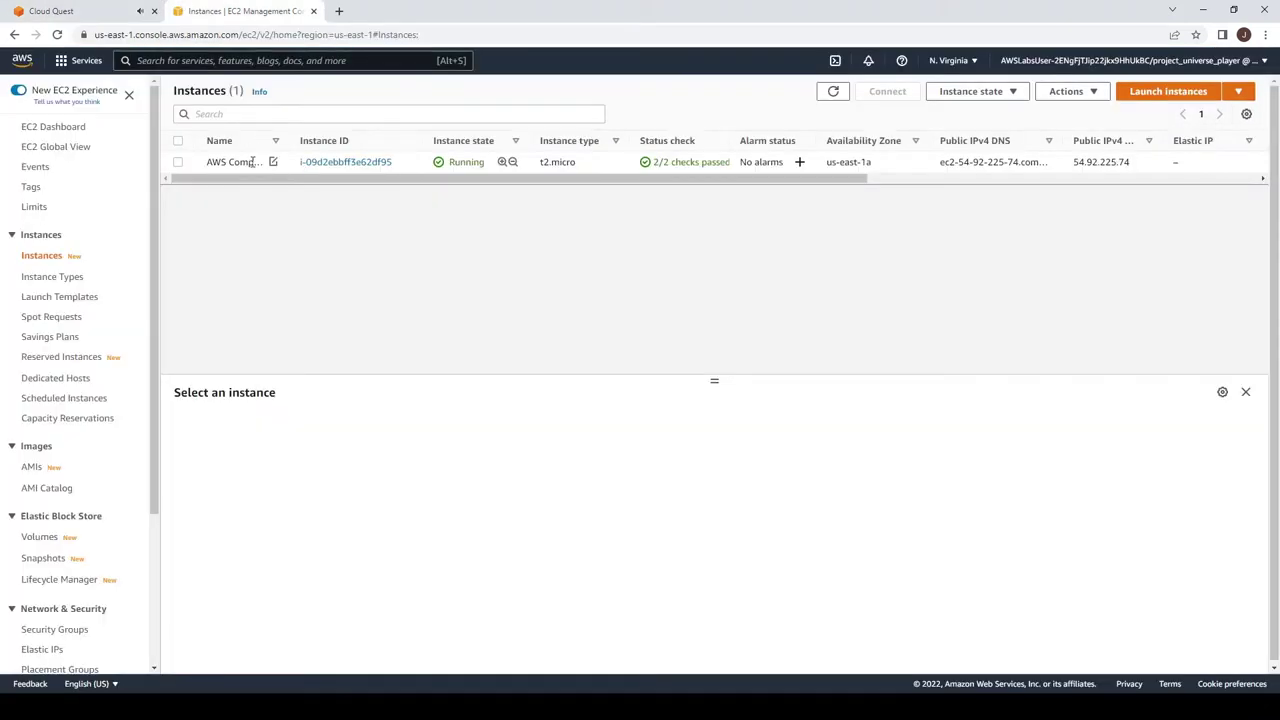
left_click(95, 8)
left_click(200, 11)
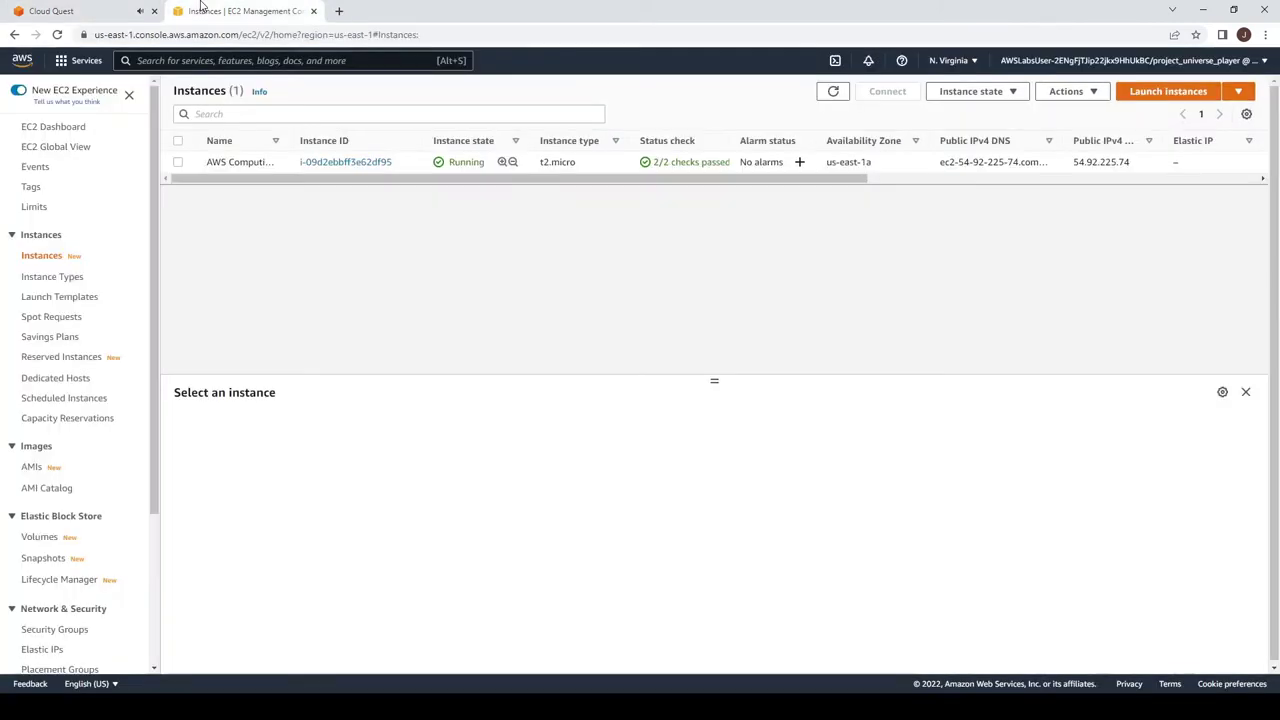
Step: Select the AWS Computing Solutions instance and review its instance summary details
left_click(178, 163)
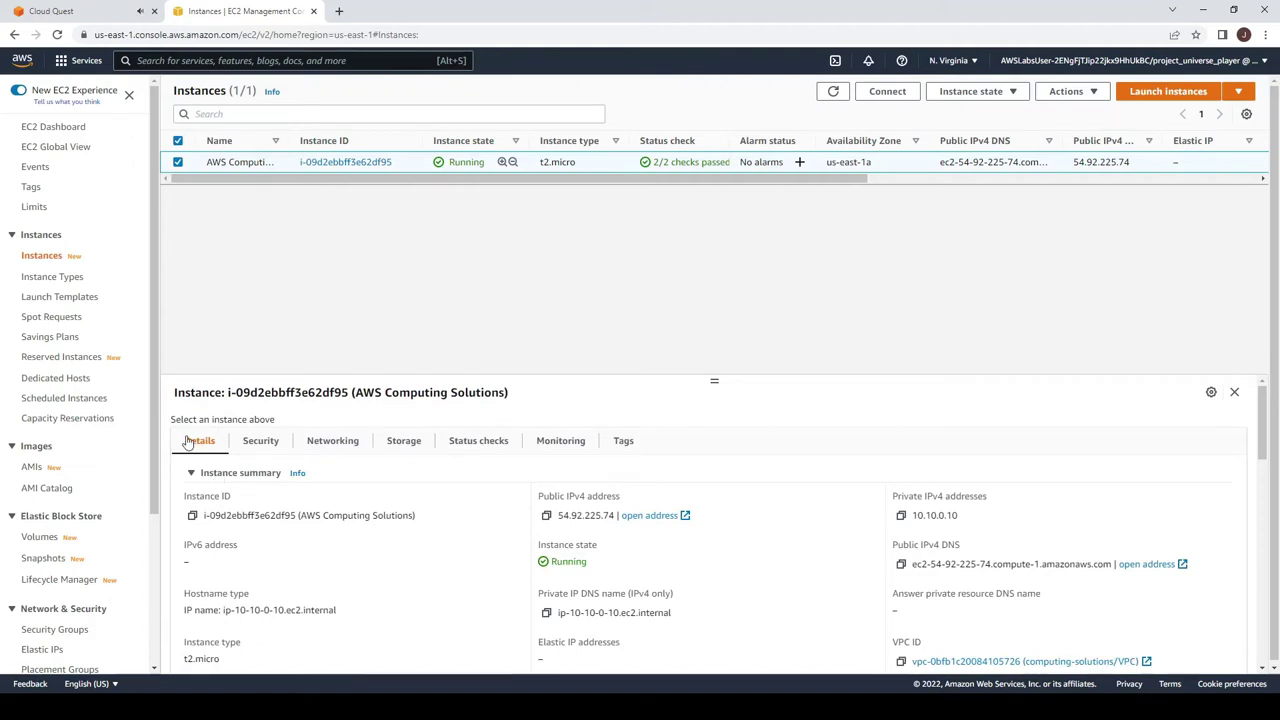
scroll(257, 541, "down", 1)
scroll(256, 541, "up", 1)
scroll(255, 536, "down", 2)
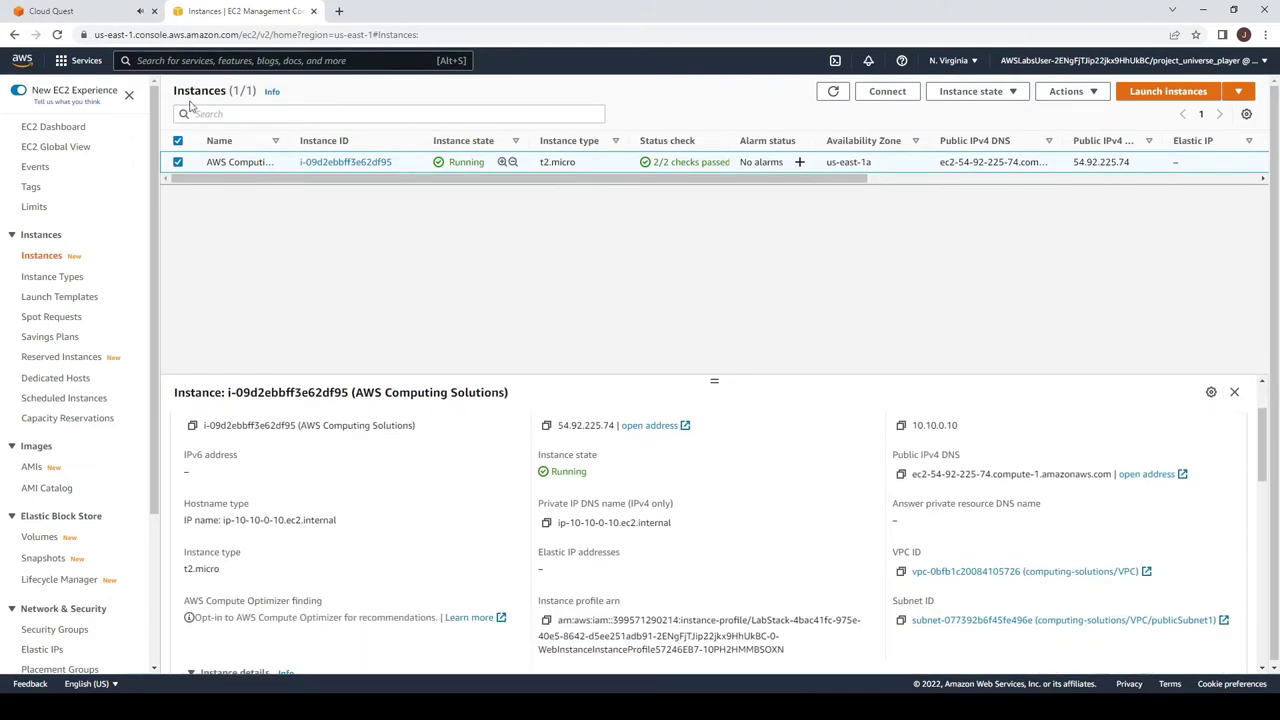
Step: Advance the Cloud Quest lab guide to Step 5, and open the Instance Types page in the EC2 console
left_click(52, 11)
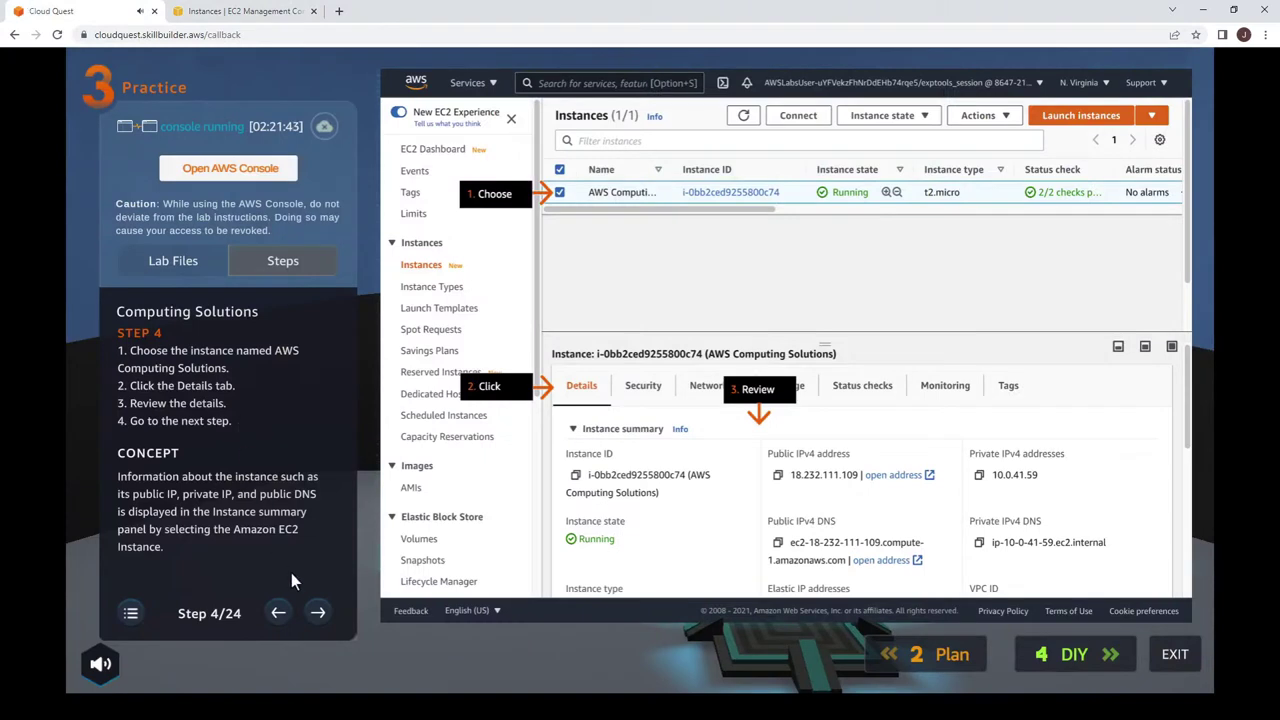
left_click(317, 611)
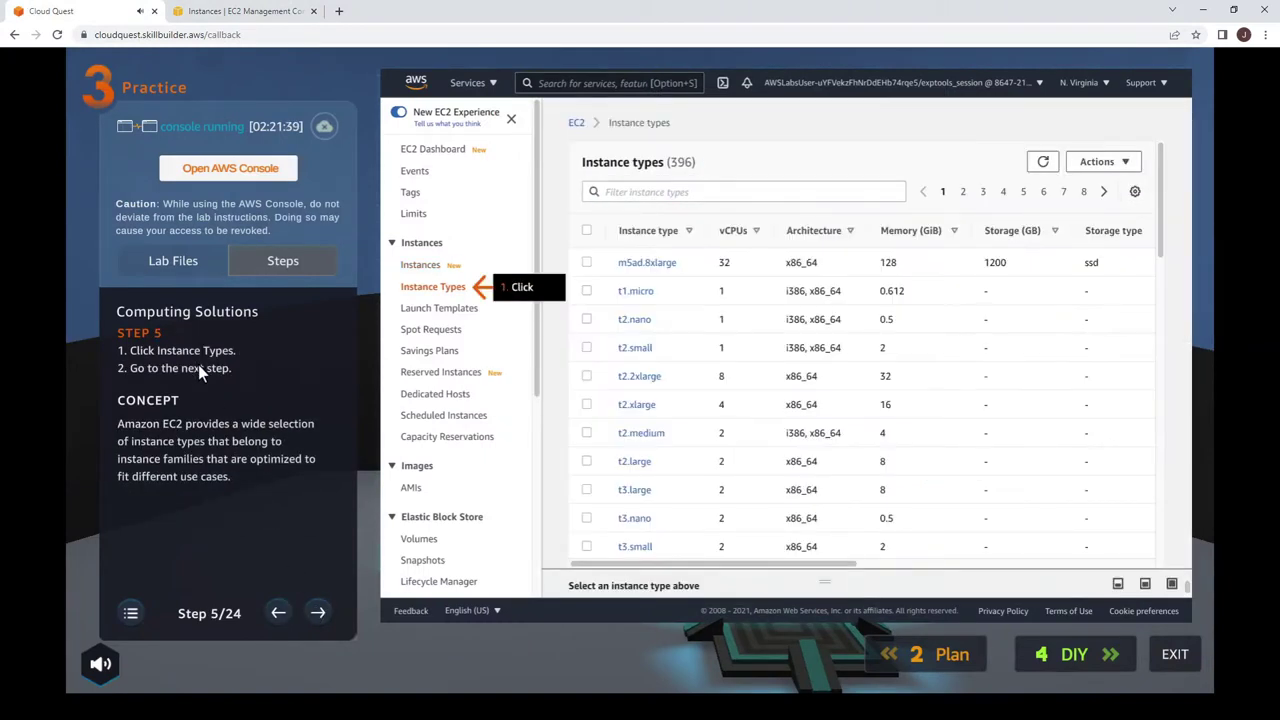
left_click(240, 10)
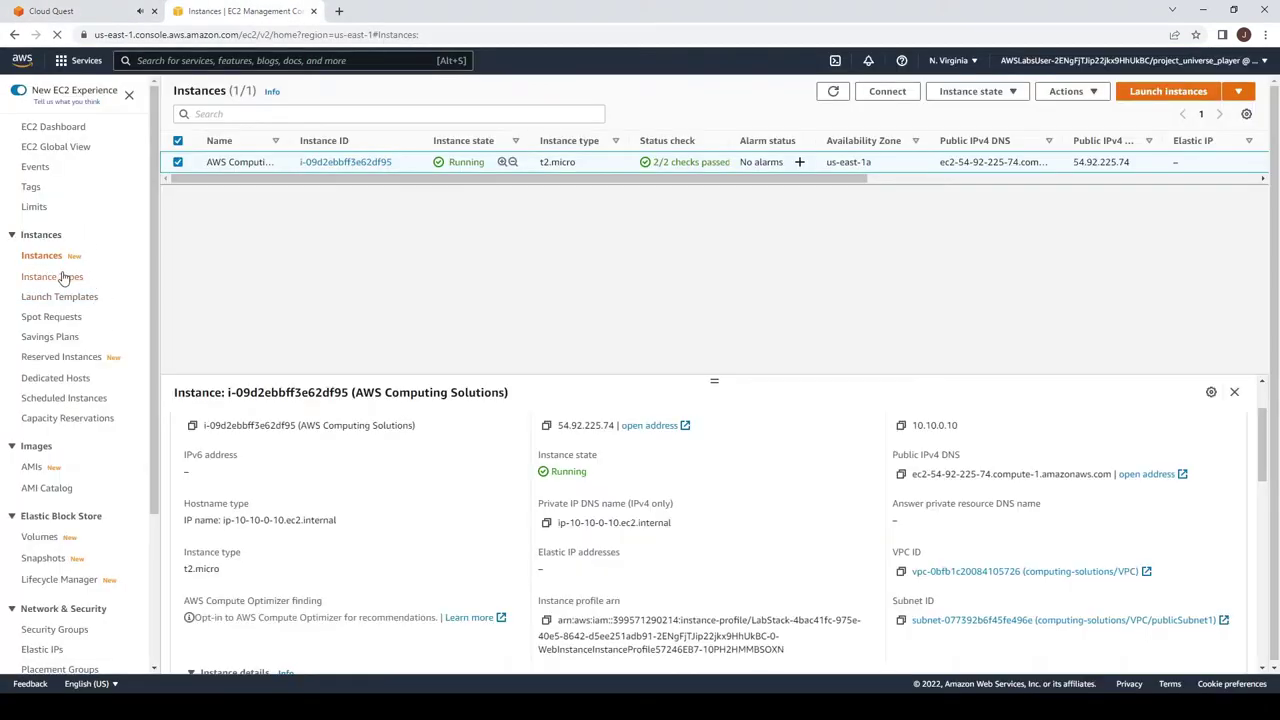
left_click(62, 277)
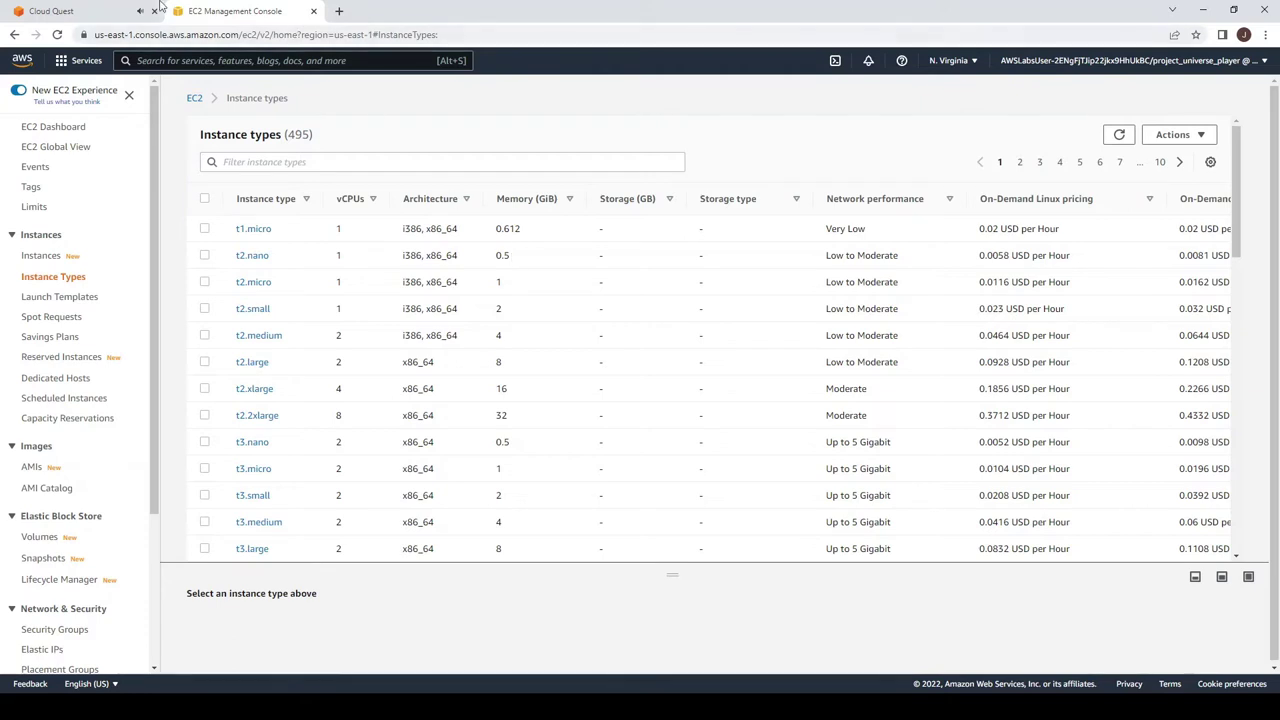
Step: Advance the Cloud Quest lab guide to Step 6 and return to the EC2 instance types list
left_click(47, 8)
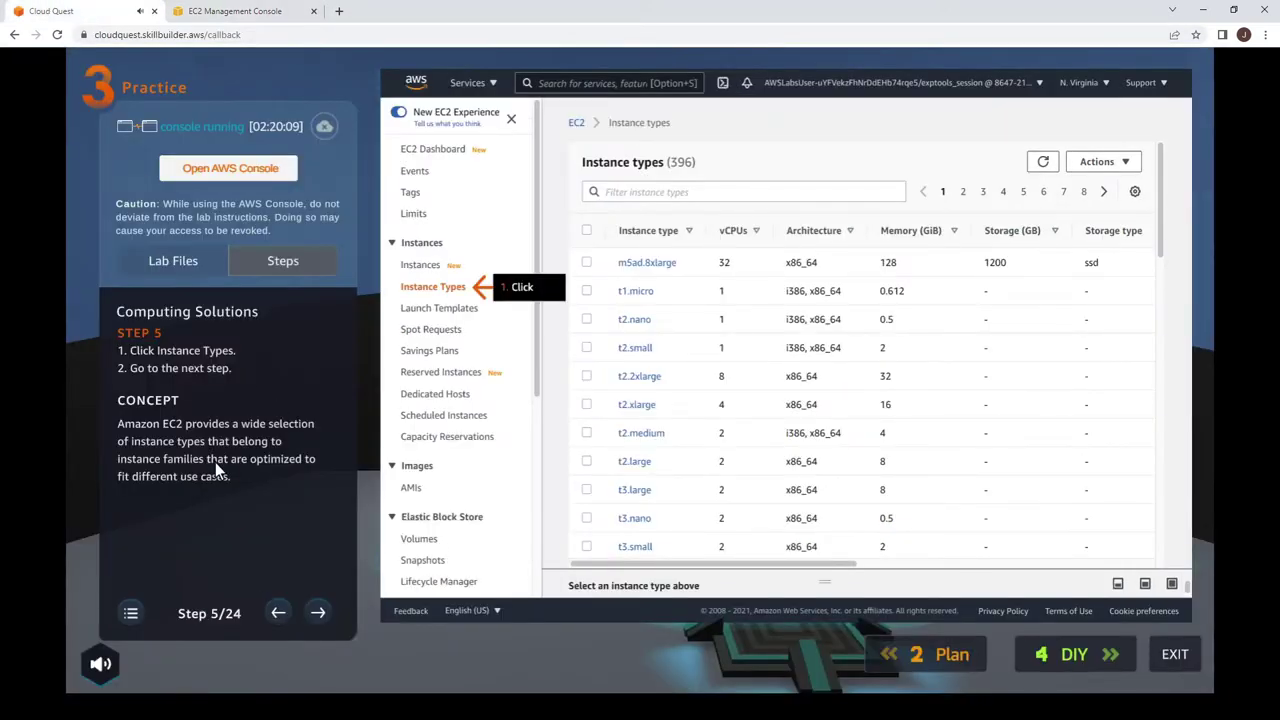
left_click(318, 613)
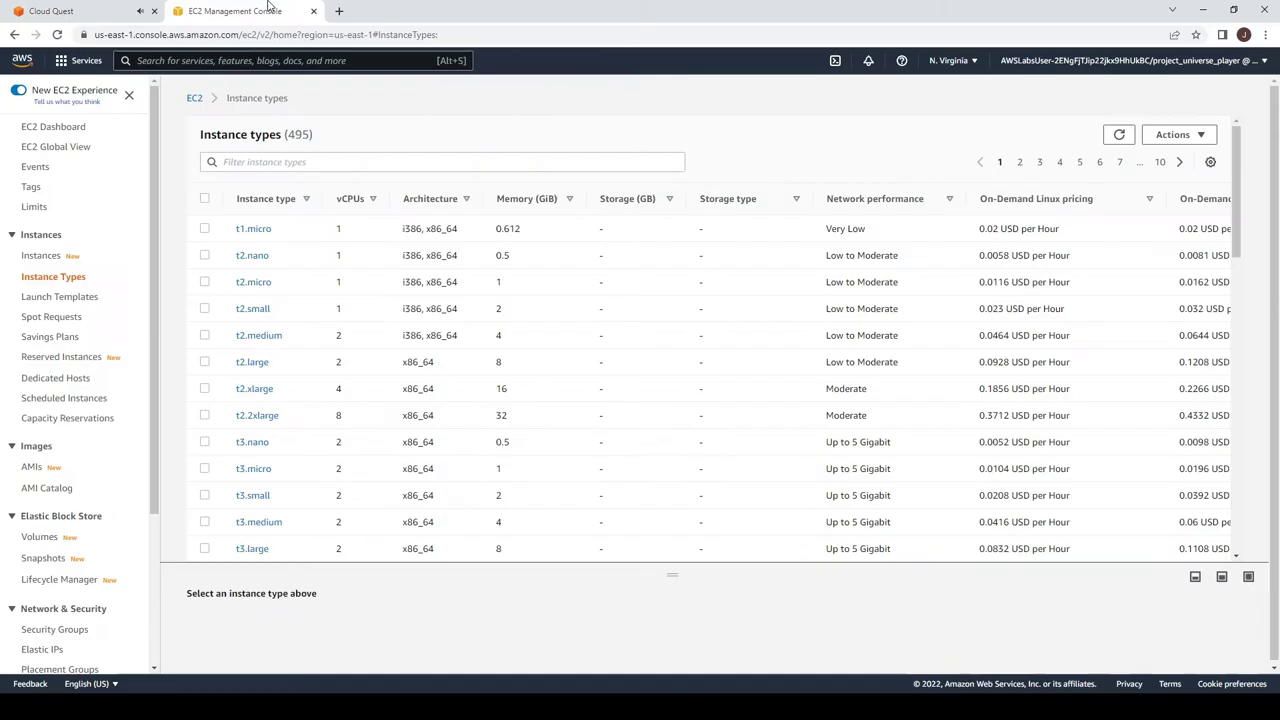
left_click(262, 11)
Step: Filter the instance types by t3.large and select the t3.large entry
left_click(262, 162)
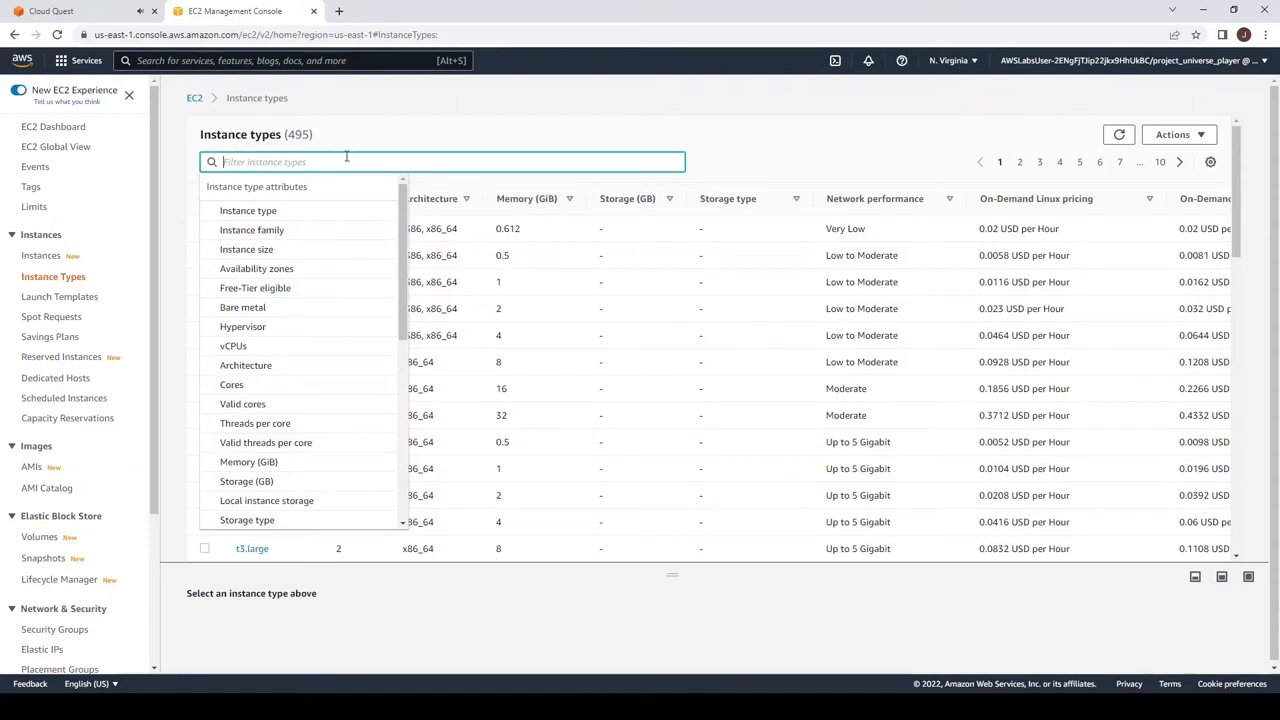
type("lage")
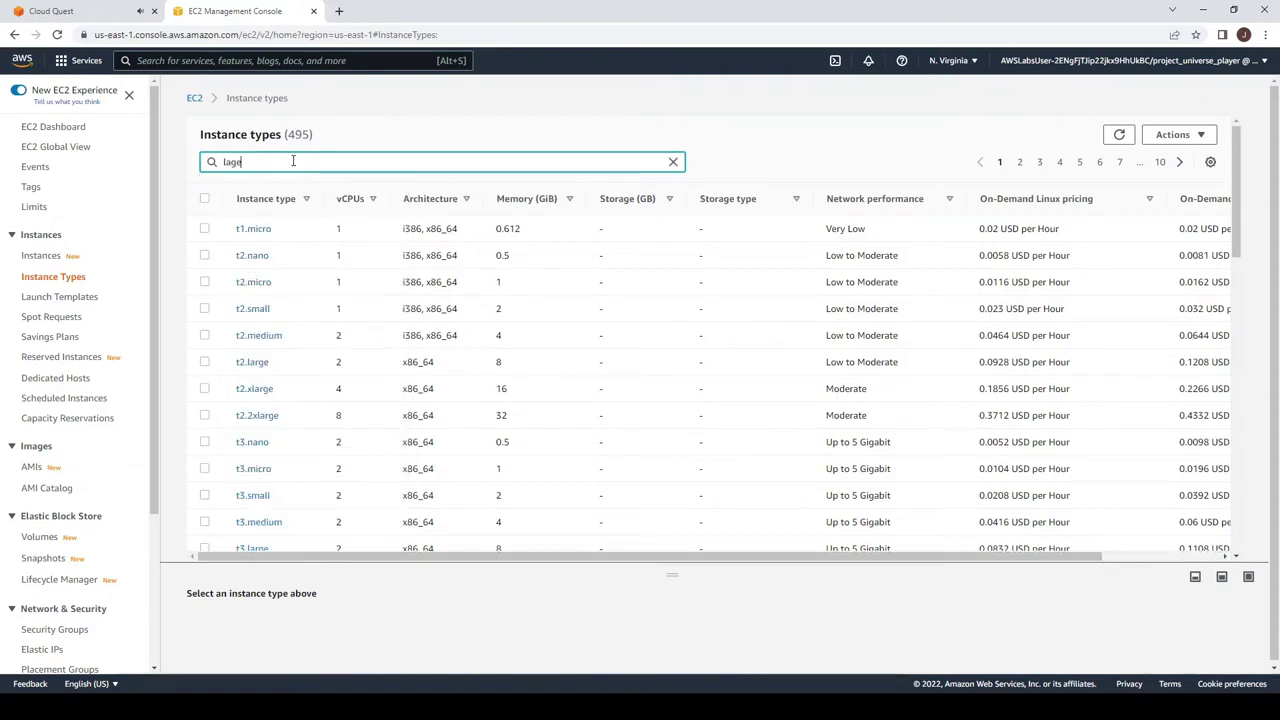
key("BackSpace")
key("BackSpace")
type("rge")
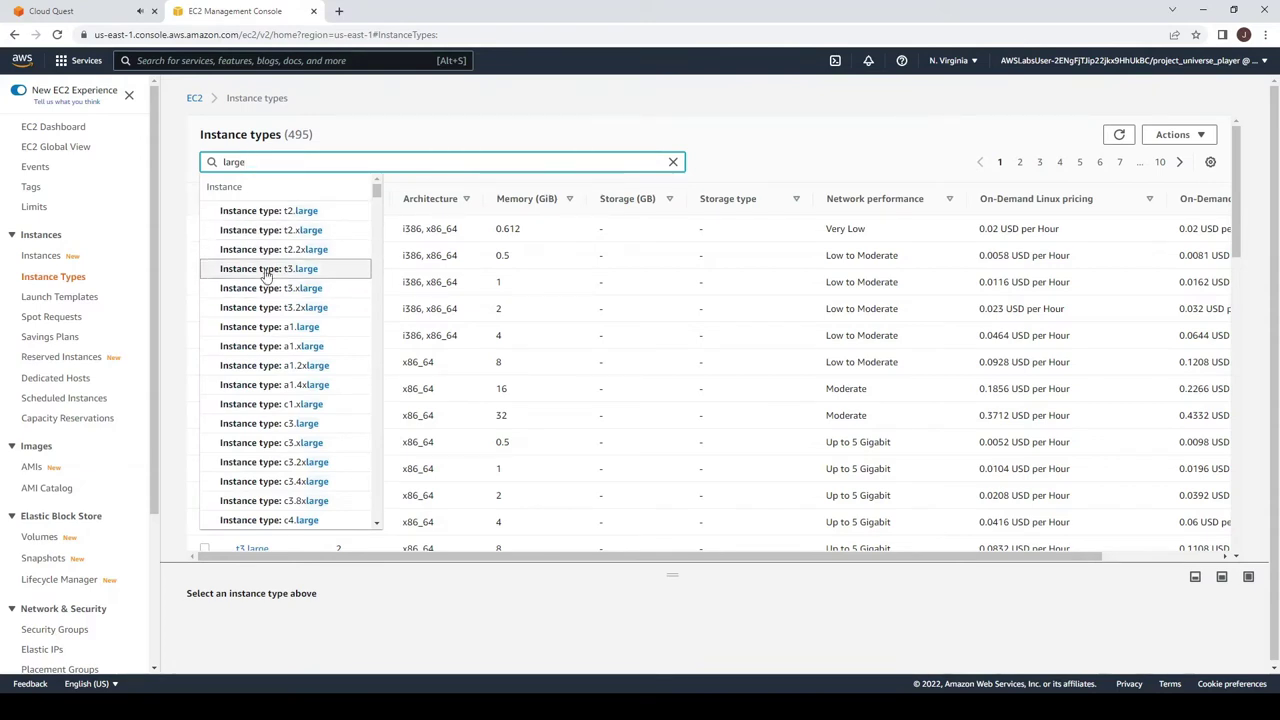
left_click(67, 5)
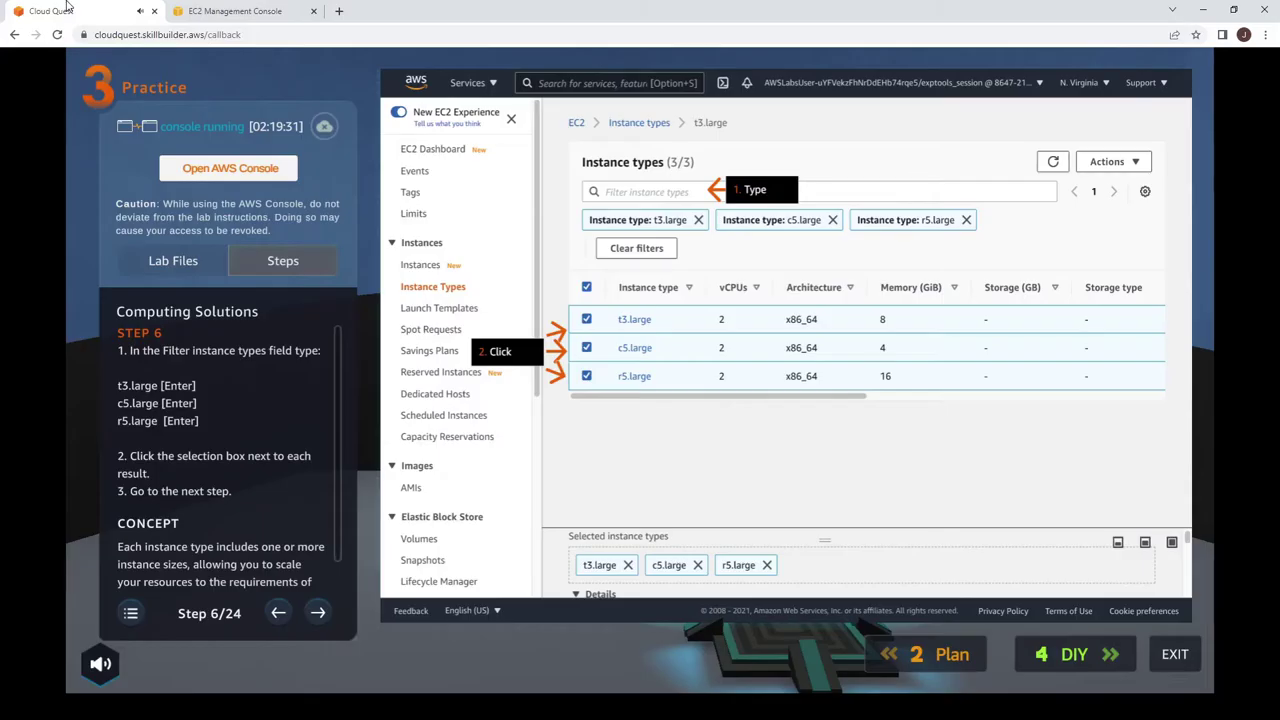
left_click(237, 5)
left_click(320, 403)
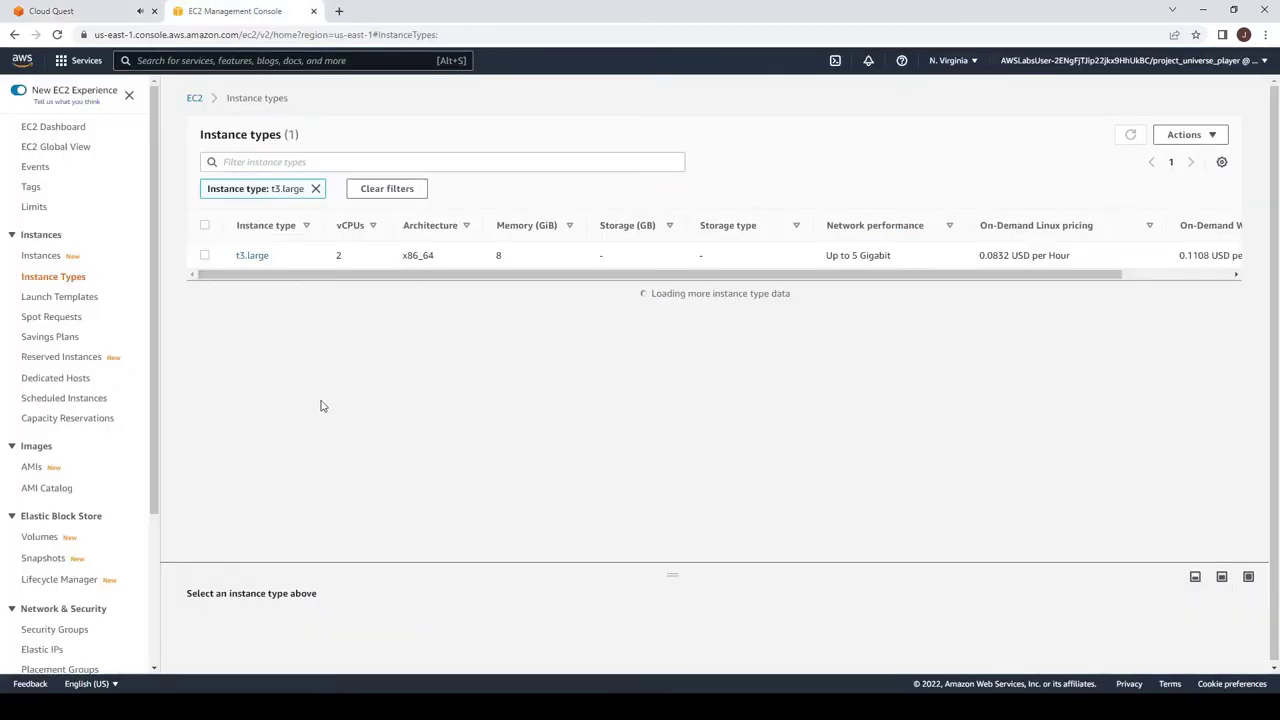
left_click(204, 256)
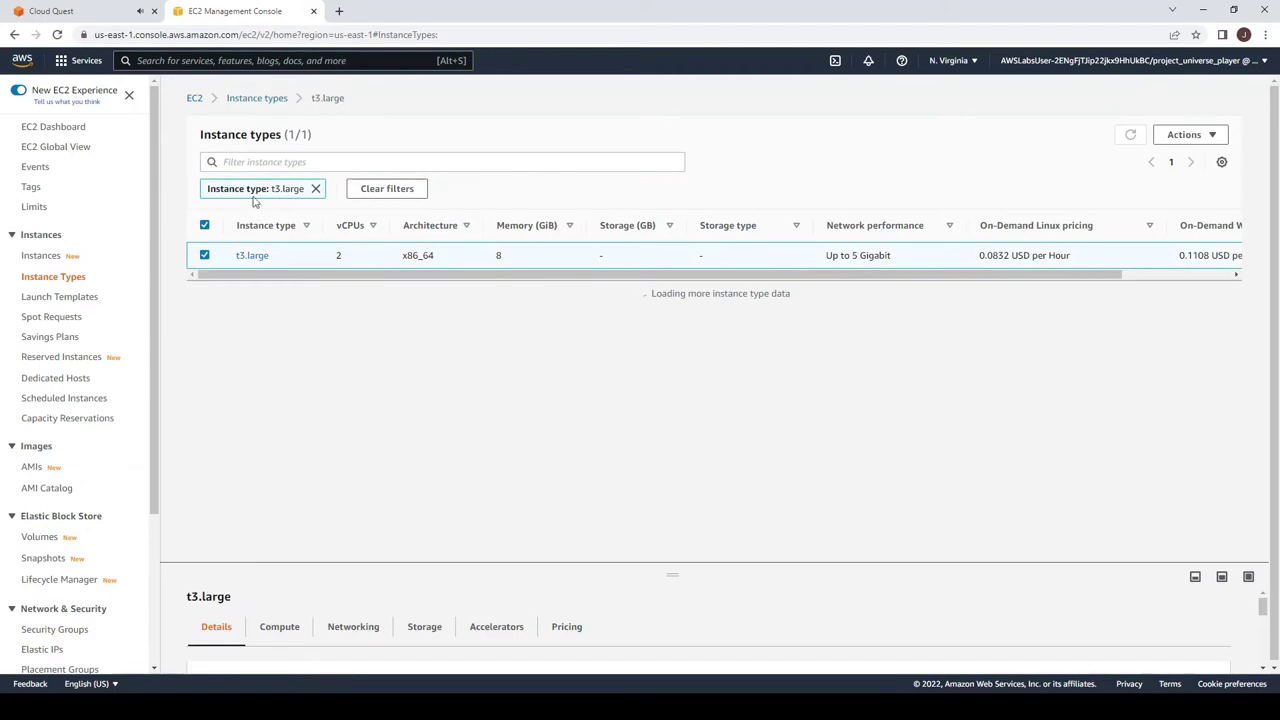
Step: Add a c5.large instance type filter, checking the lab's Step 6 instructions in Cloud Quest
left_click(269, 160)
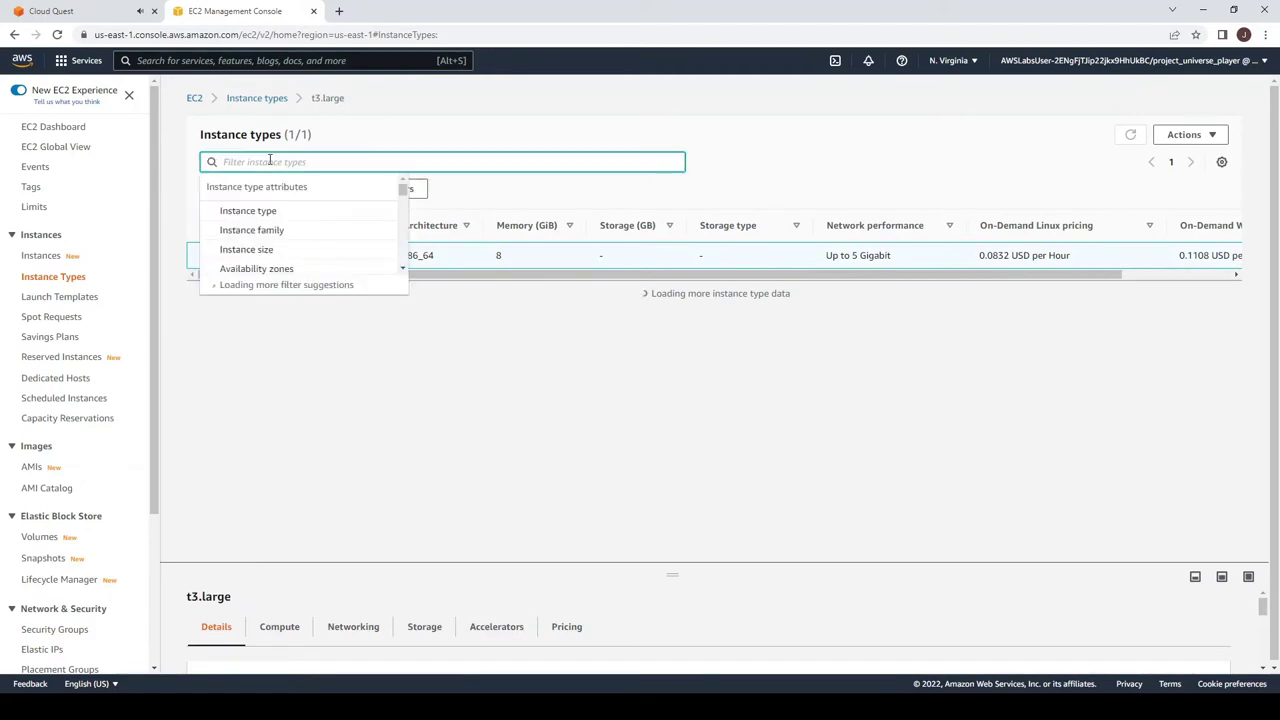
left_click(75, 11)
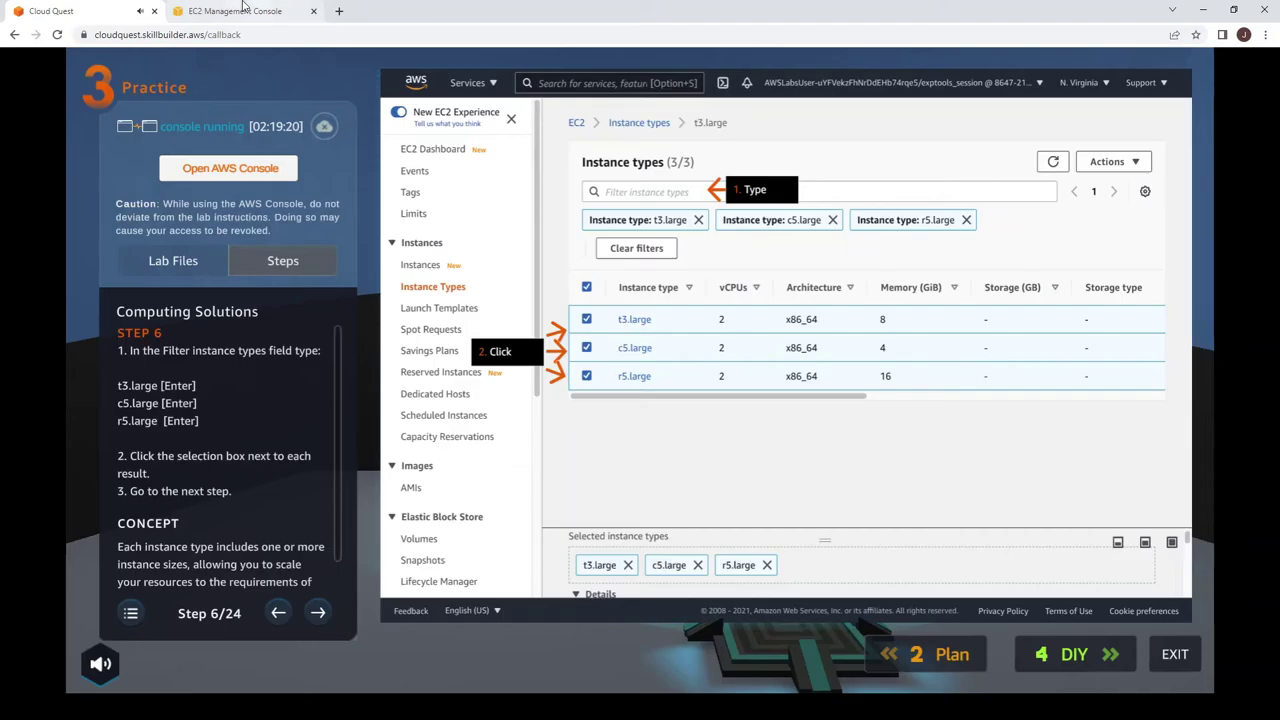
left_click(242, 6)
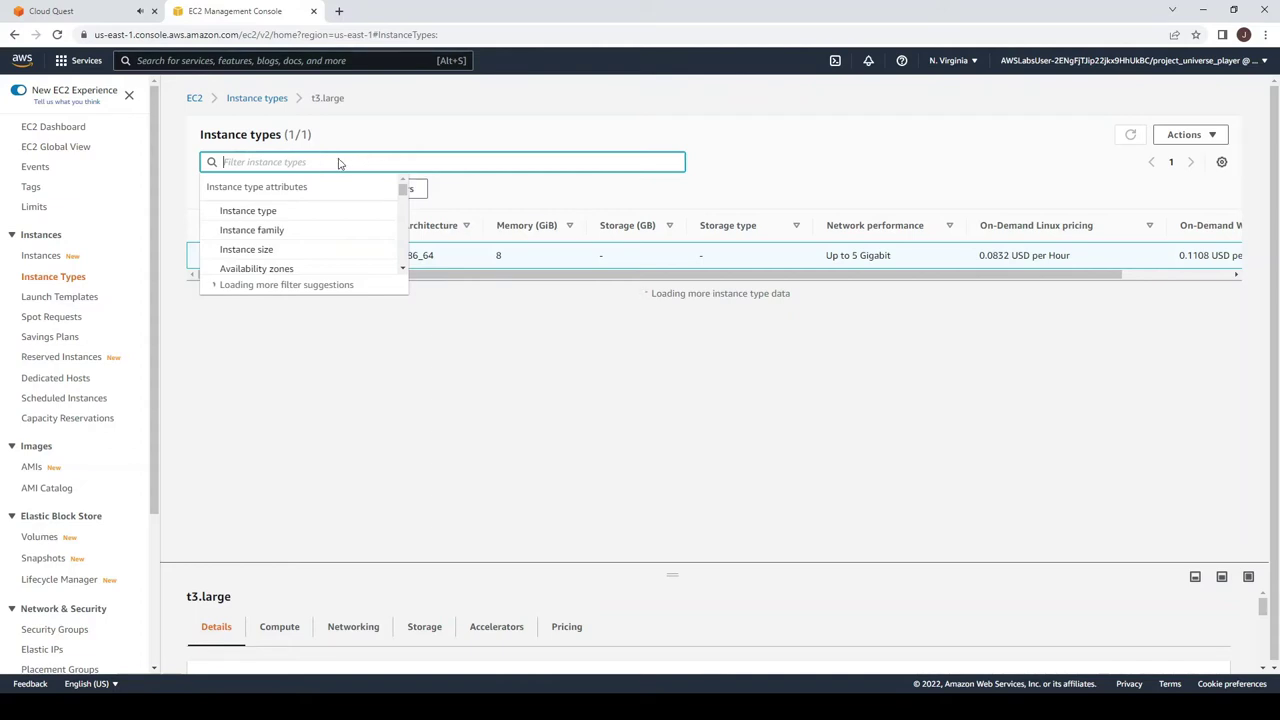
type("c5.large")
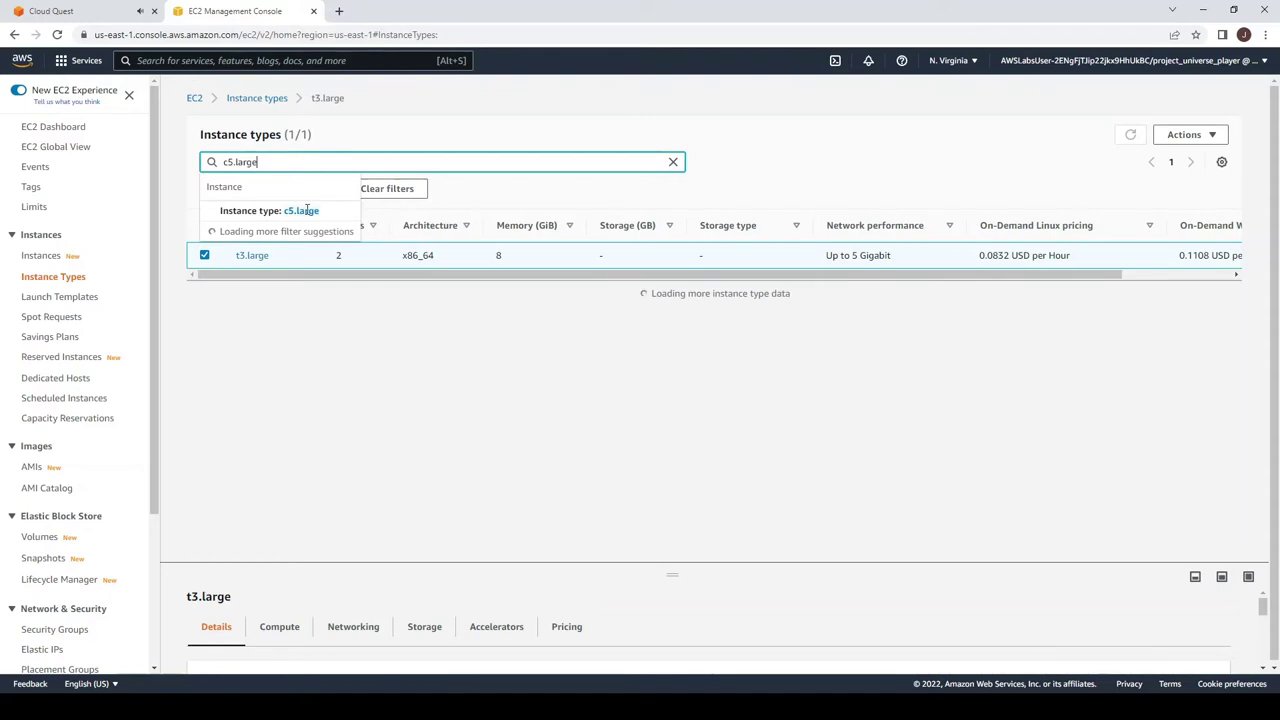
left_click(248, 214)
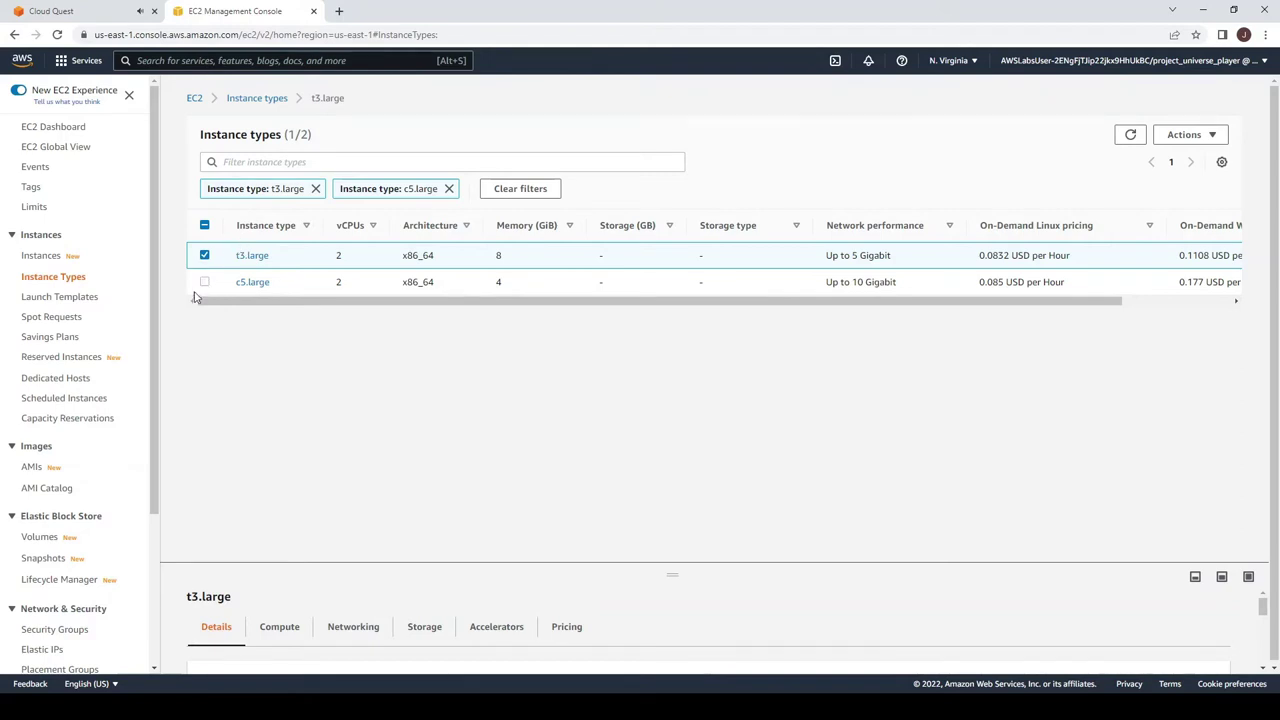
left_click(62, 8)
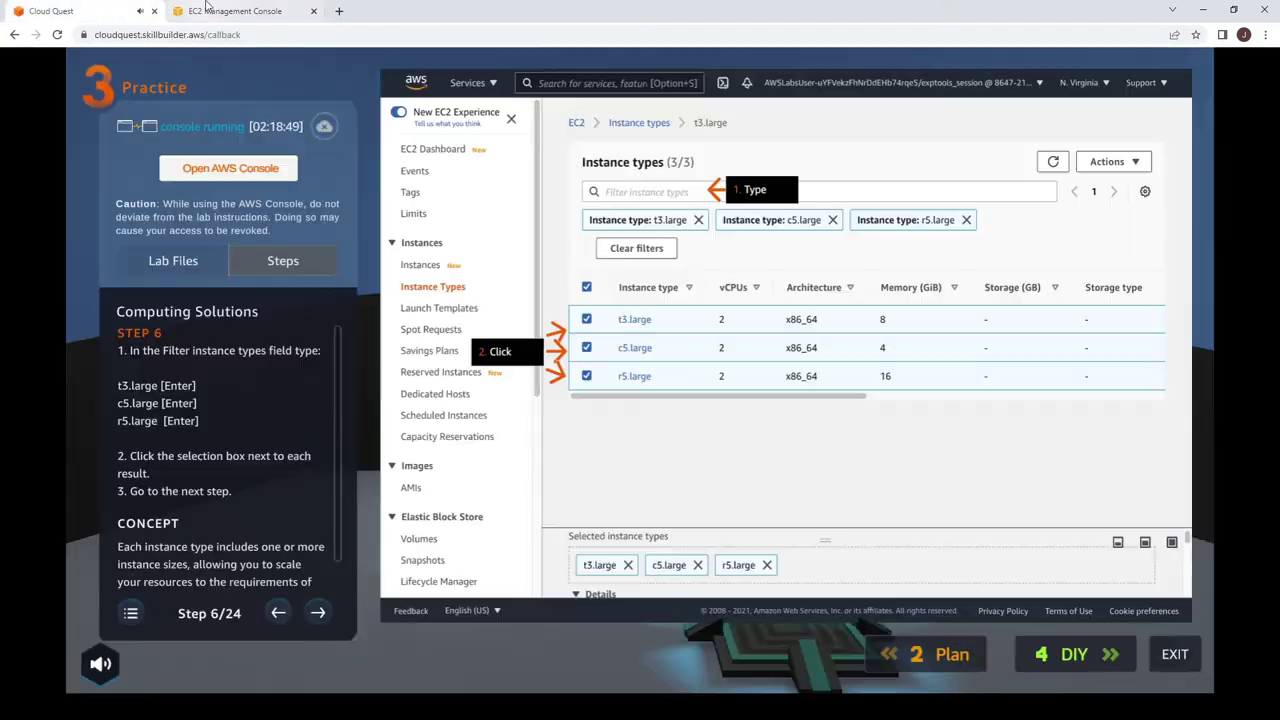
Step: Add an r5.large instance type filter in the EC2 console and select all three listed instance types
left_click(232, 10)
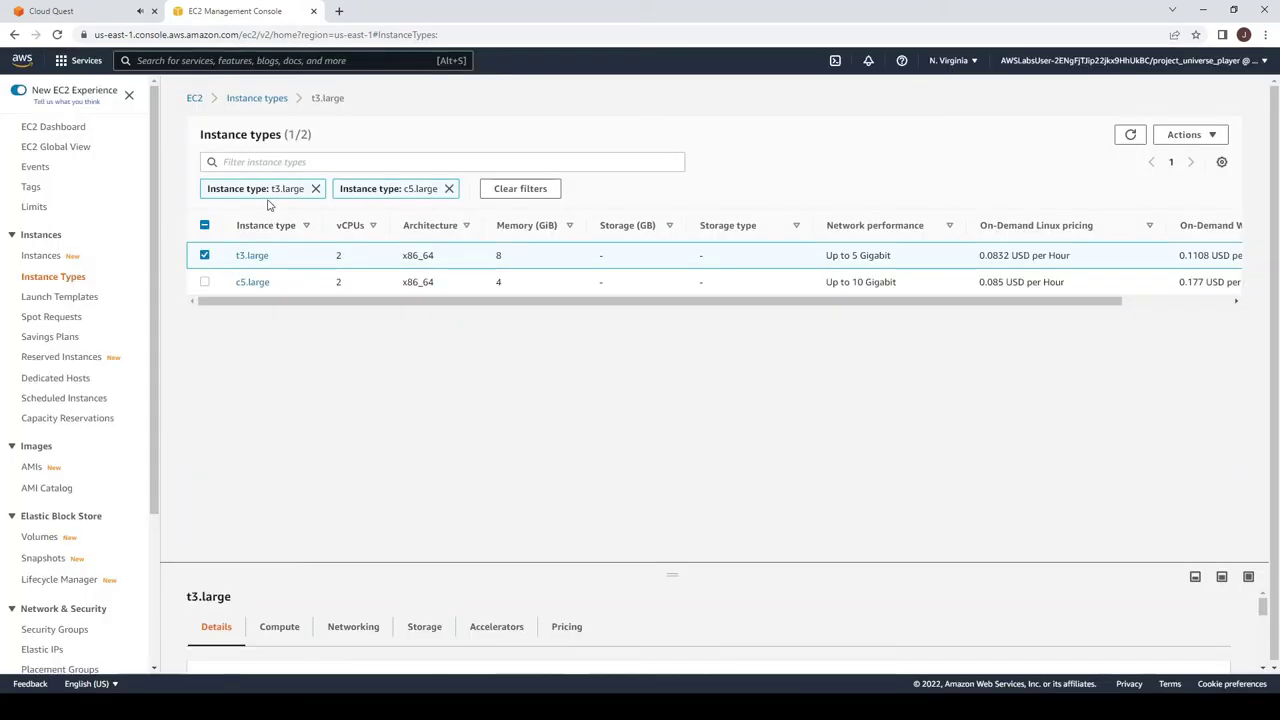
left_click(255, 163)
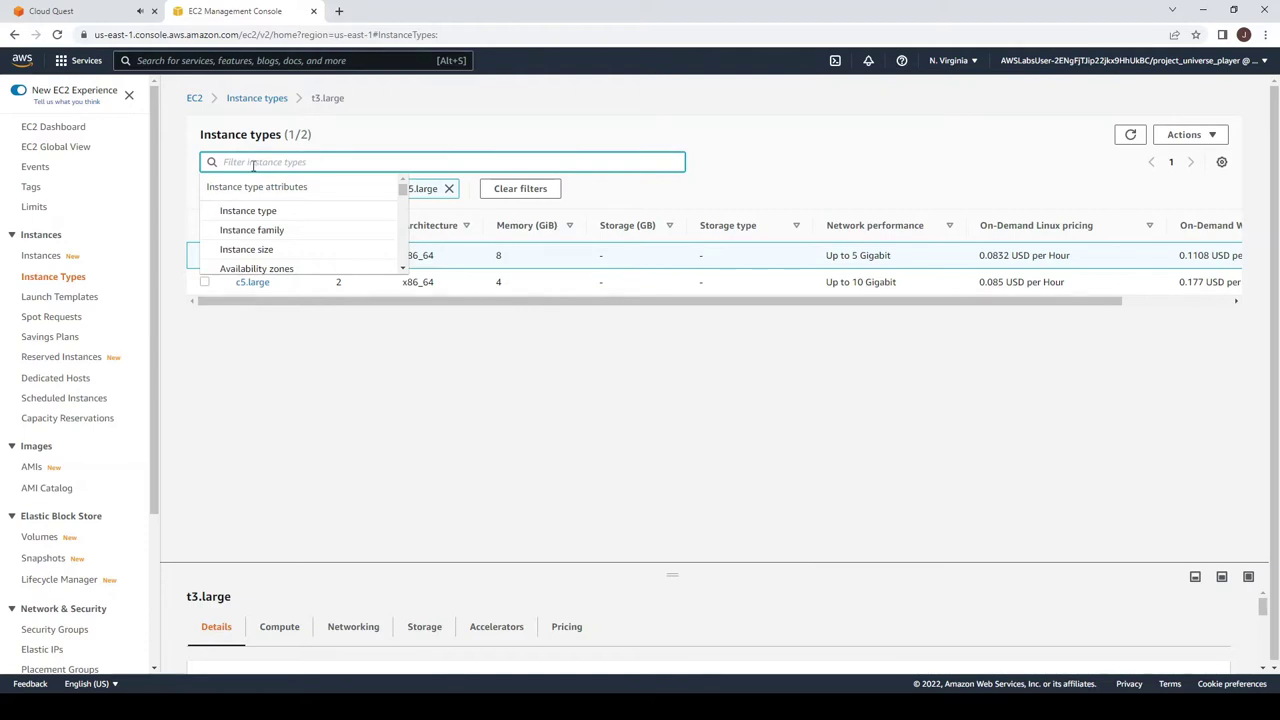
type("r5.large")
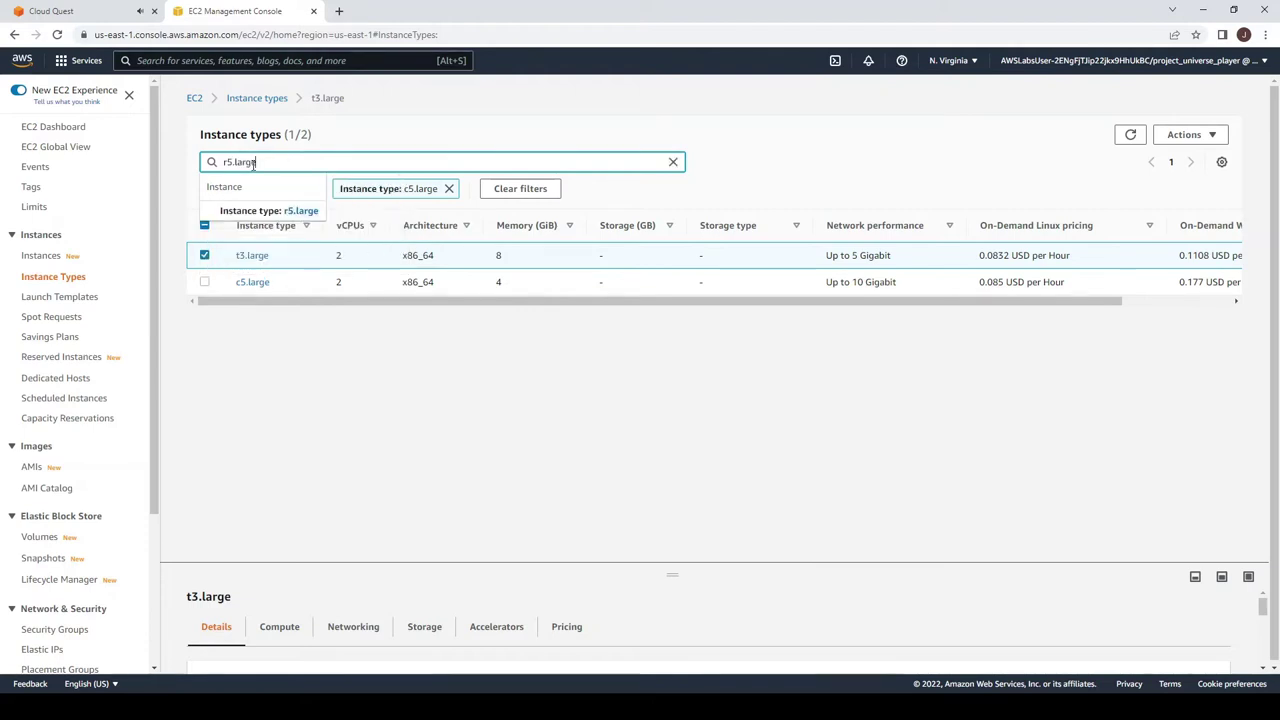
left_click(257, 216)
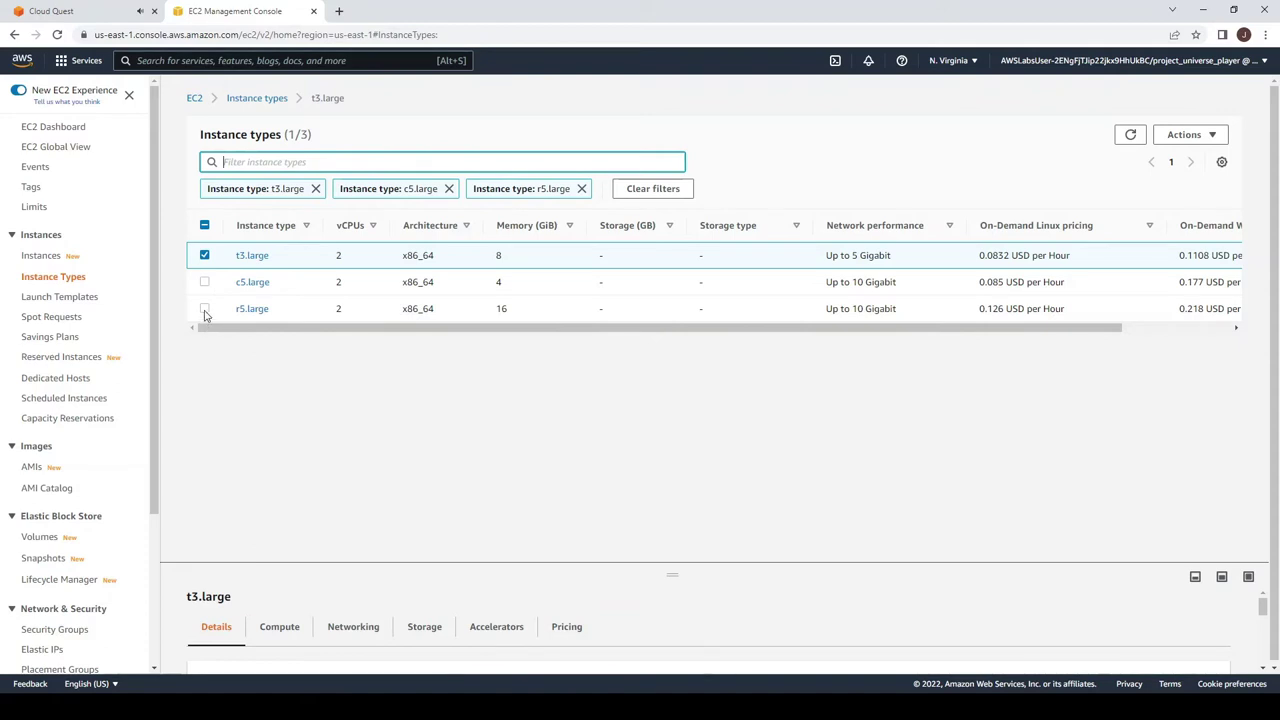
left_click(204, 312, "shift")
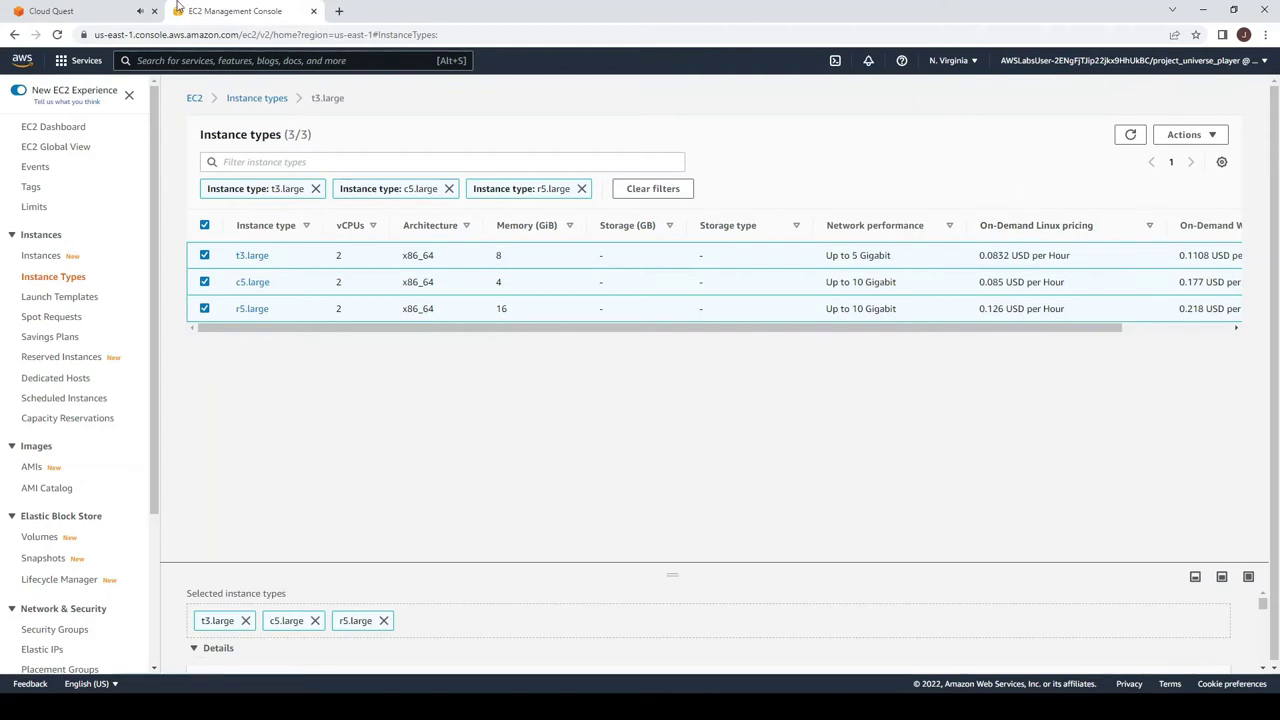
Step: Advance the Cloud Quest lab guide to Step 7, and enlarge the EC2 details pane to compare the three selected instance types
left_click(48, 10)
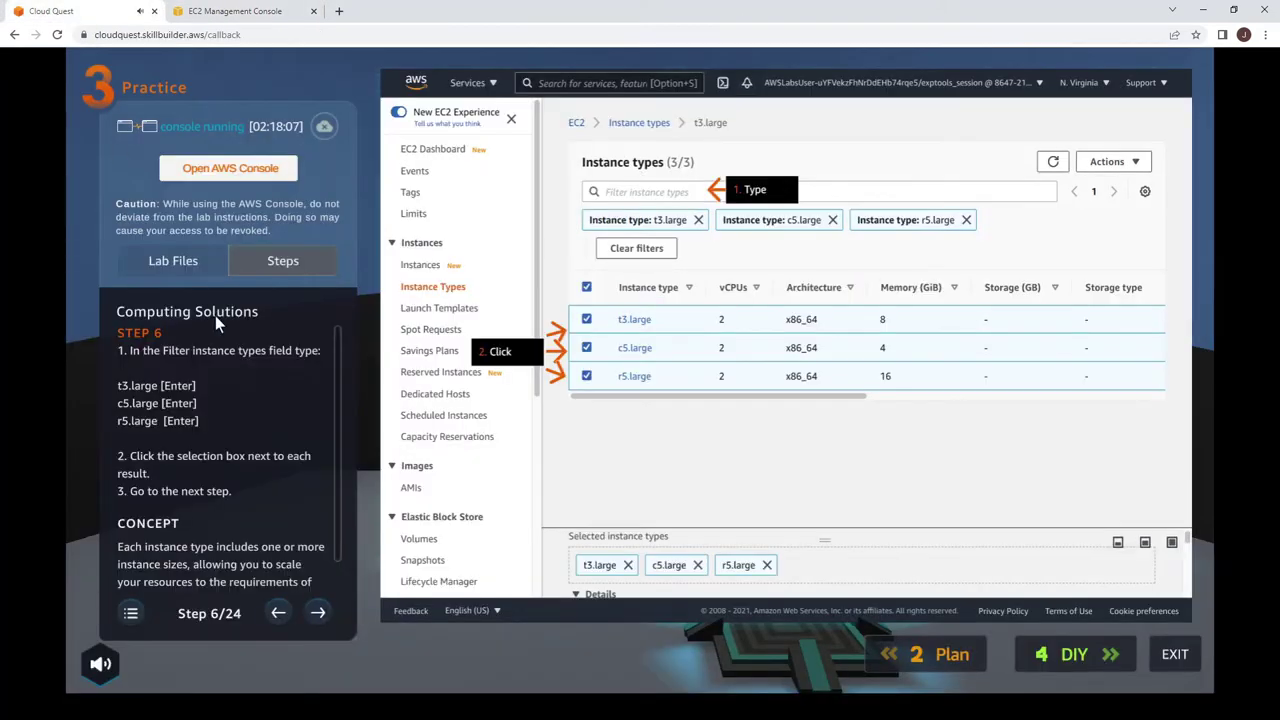
left_click(318, 616)
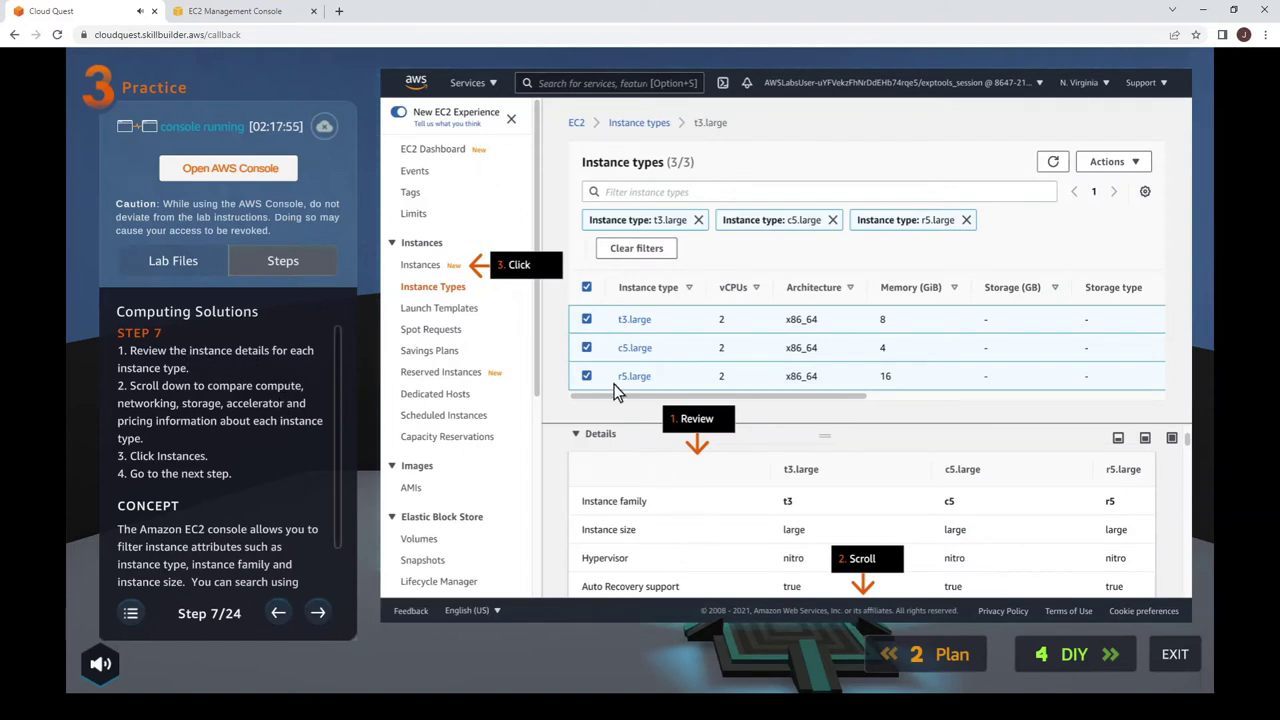
left_click(250, 12)
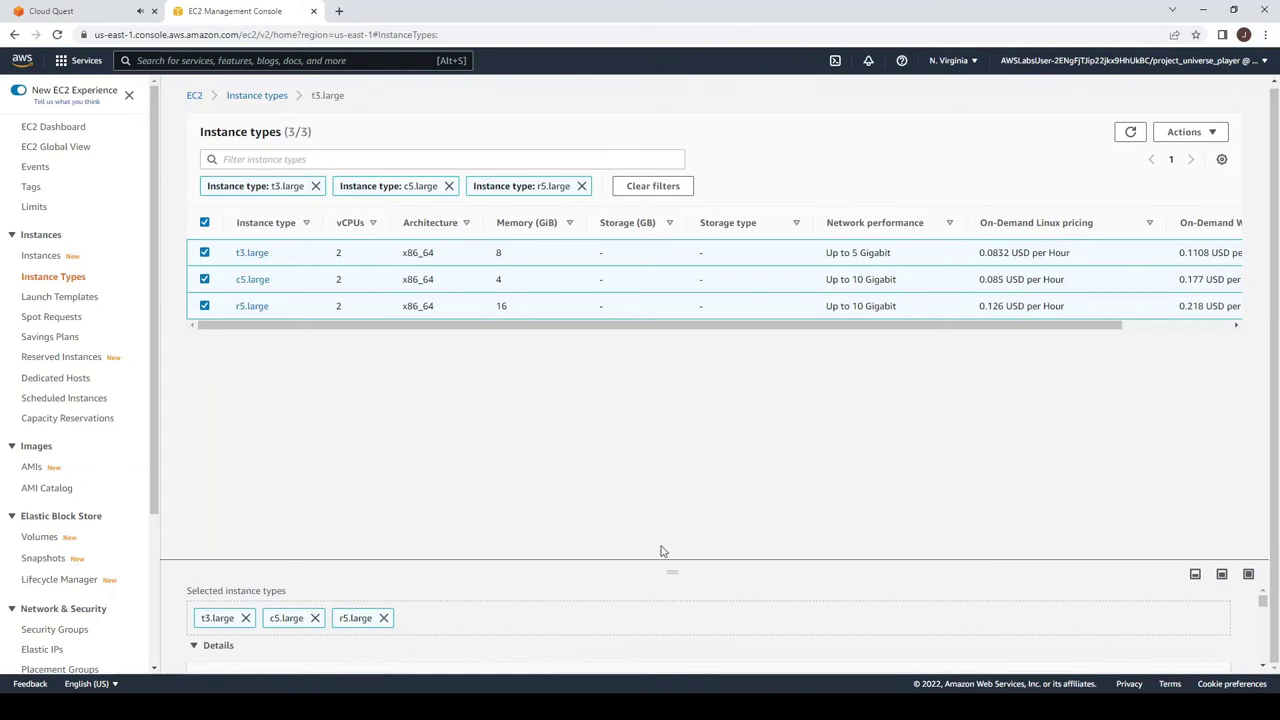
scroll(671, 569, "down", 3)
left_click_drag(662, 384, 663, 372)
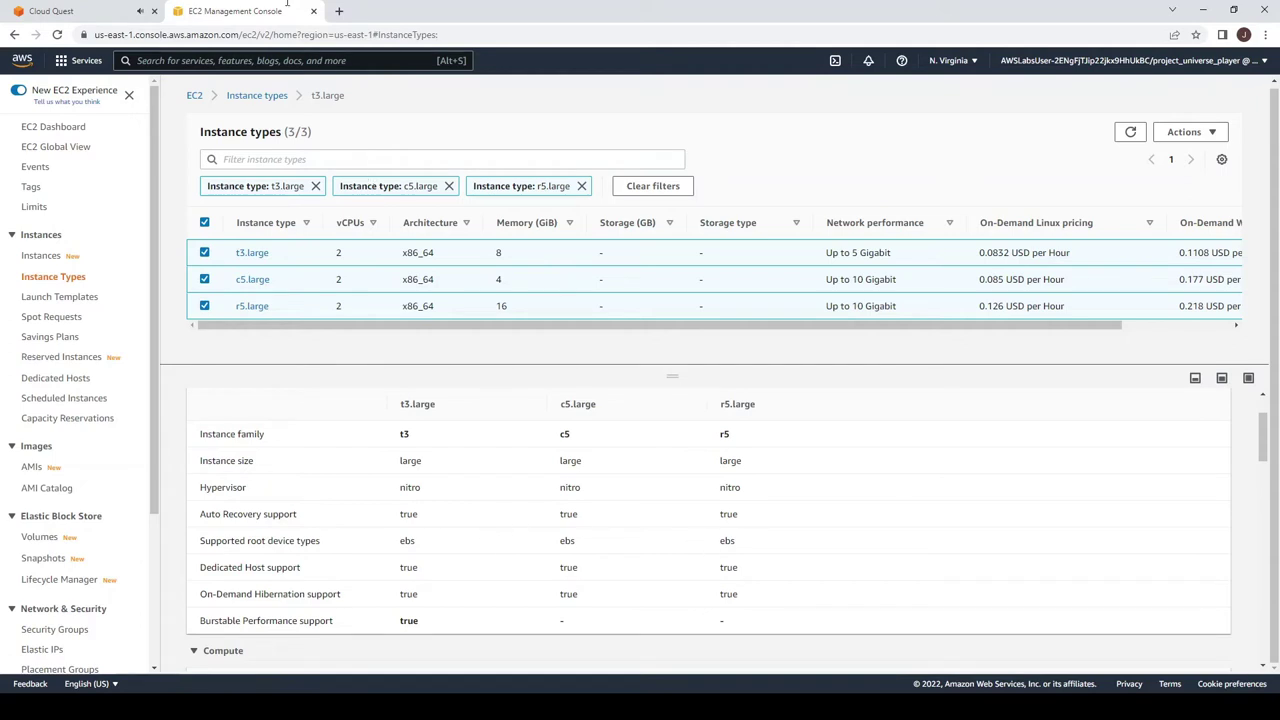
Step: Check the lab's Step 7 instructions in Cloud Quest and open the Instances page in the EC2 console
left_click(45, 10)
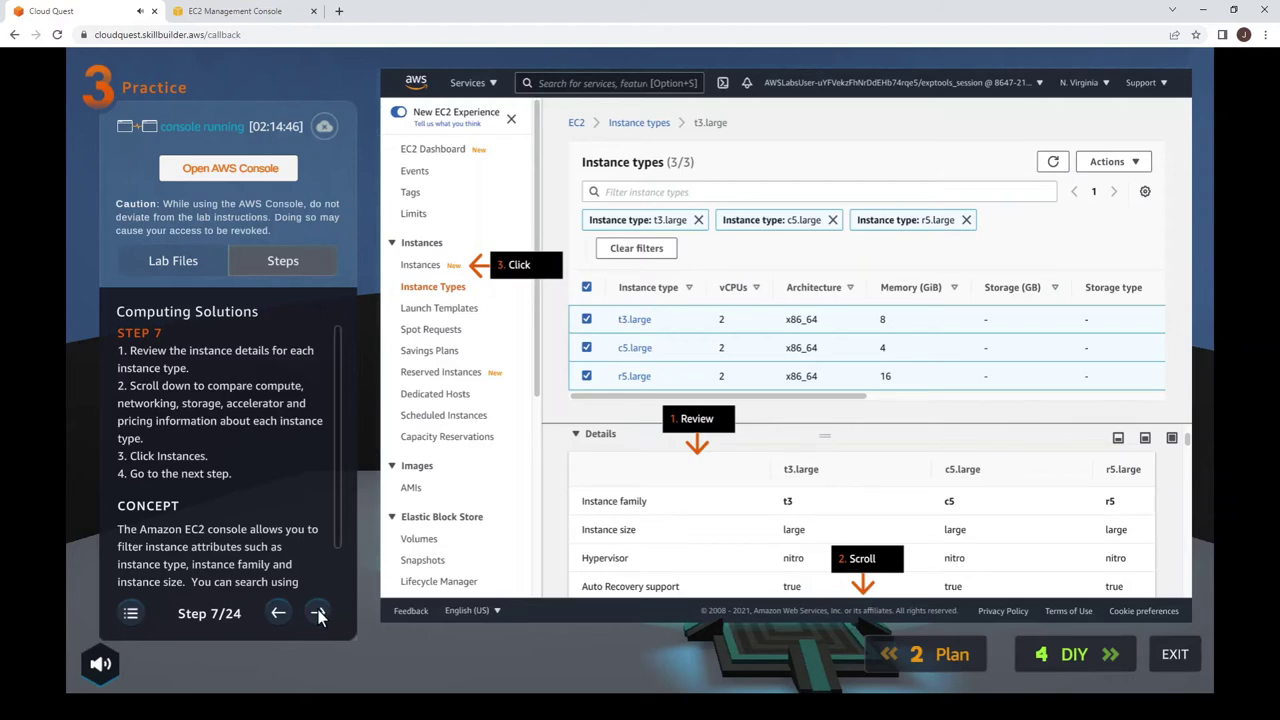
left_click(235, 11)
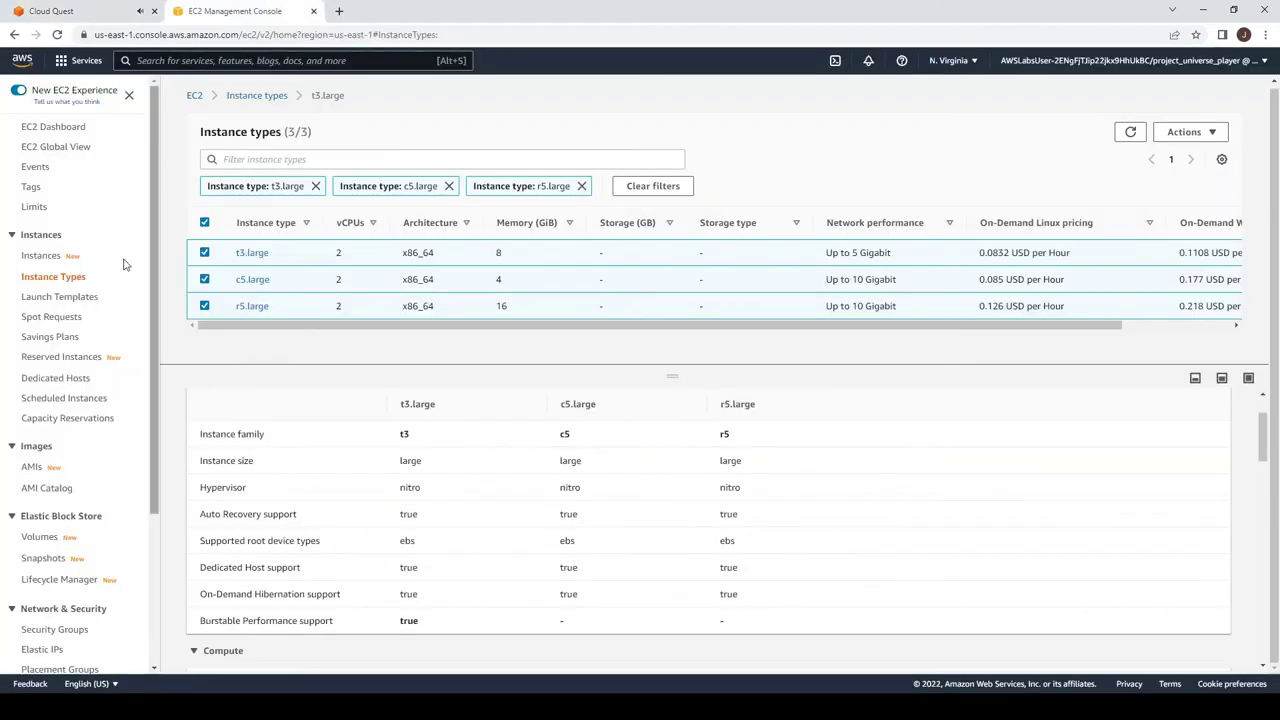
left_click(41, 262)
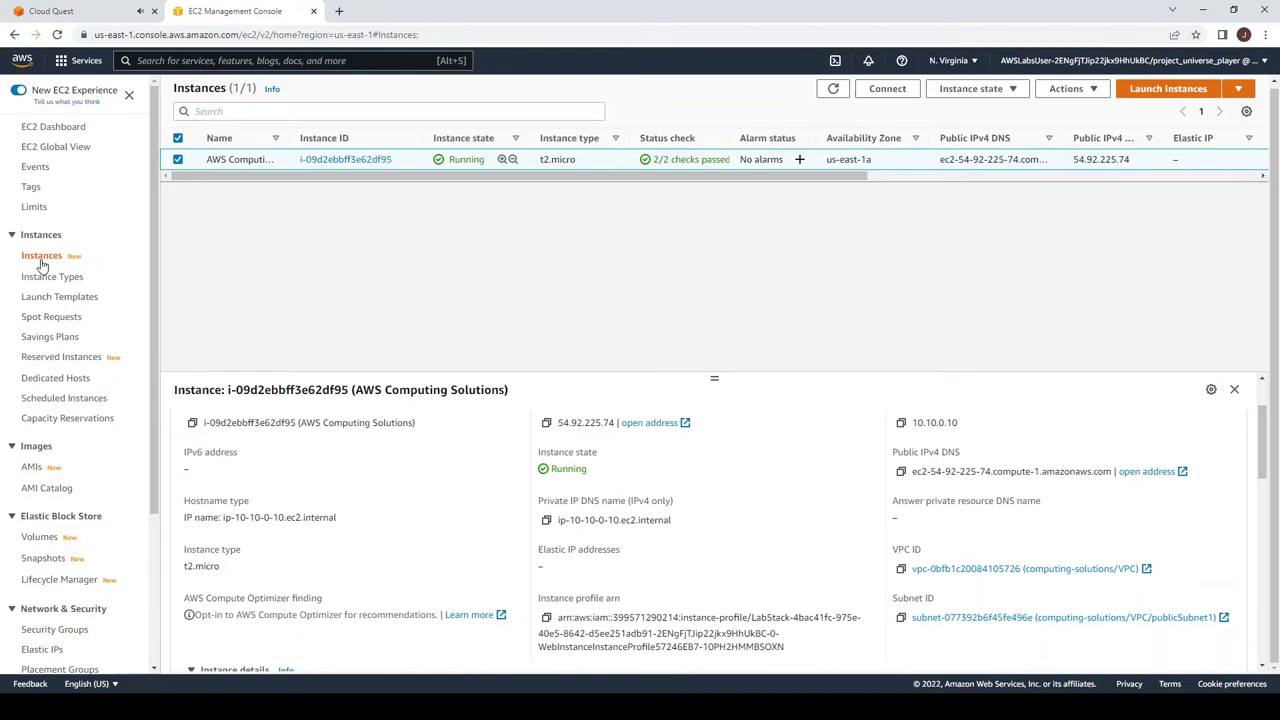
Step: Advance the Cloud Quest lab guide to Step 8 and copy the AWS Computing Solutions instance's public IPv4 DNS in the EC2 console
left_click(50, 11)
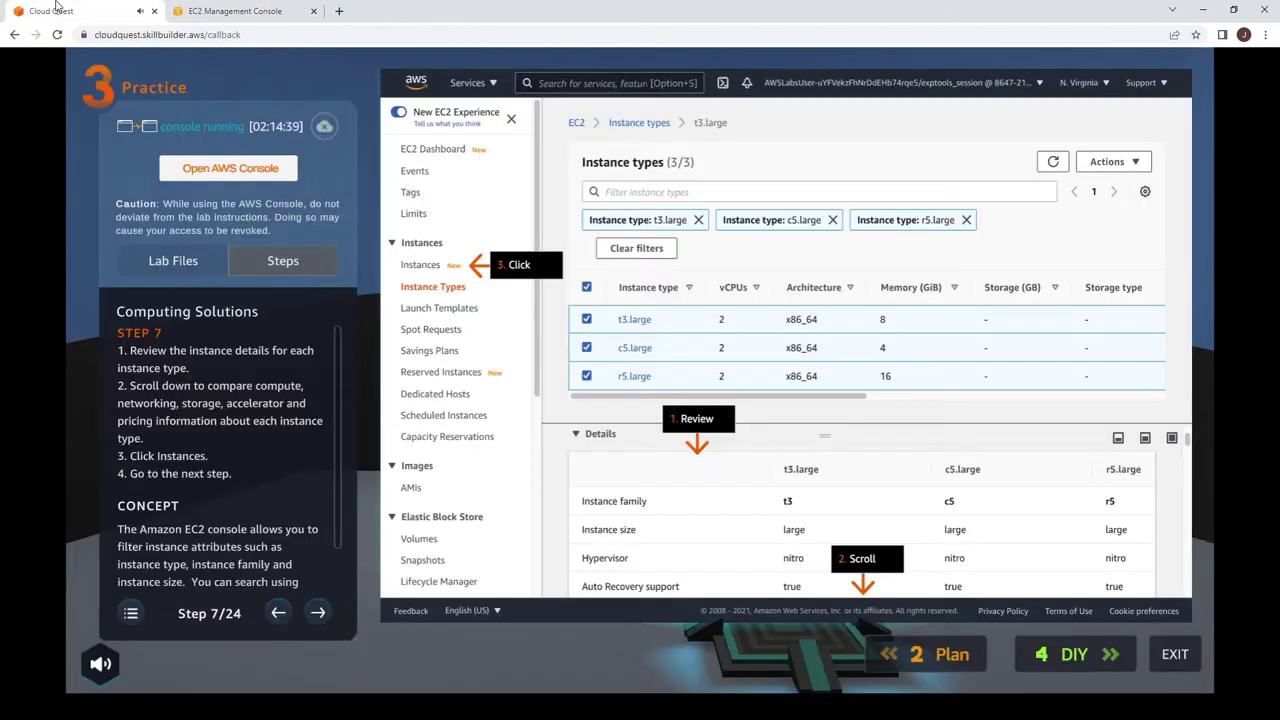
left_click(319, 614)
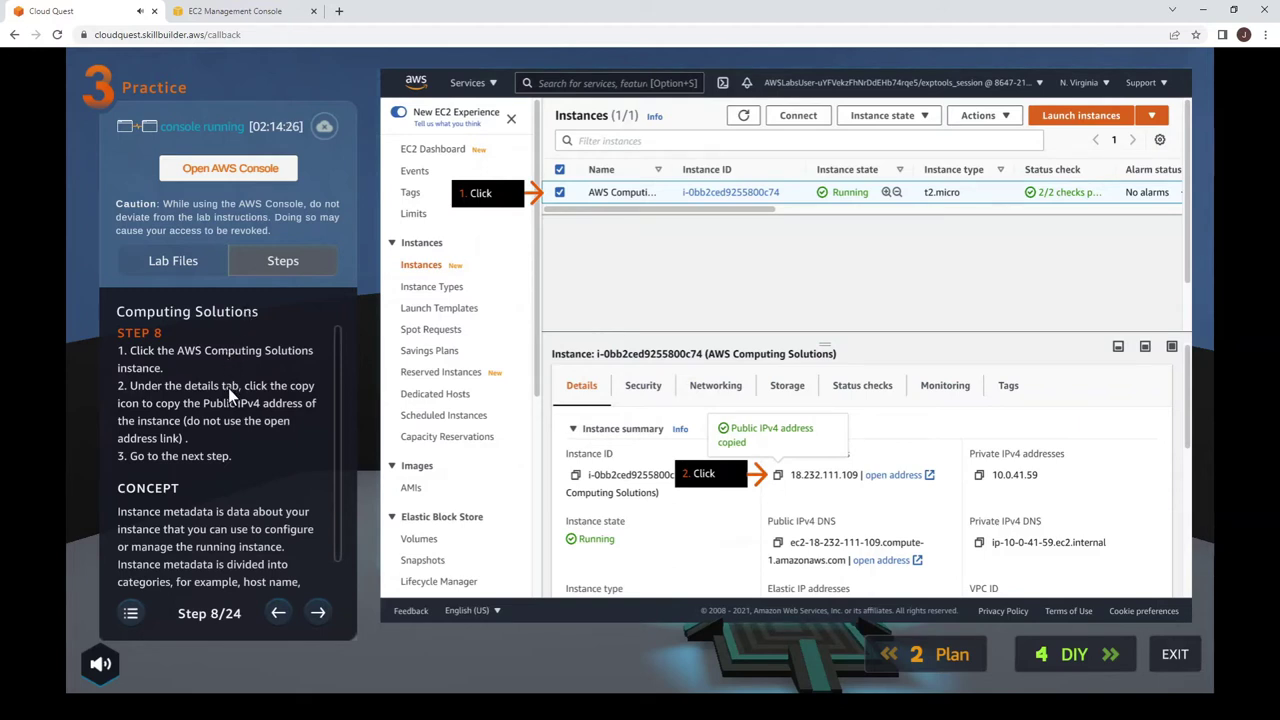
left_click(235, 11)
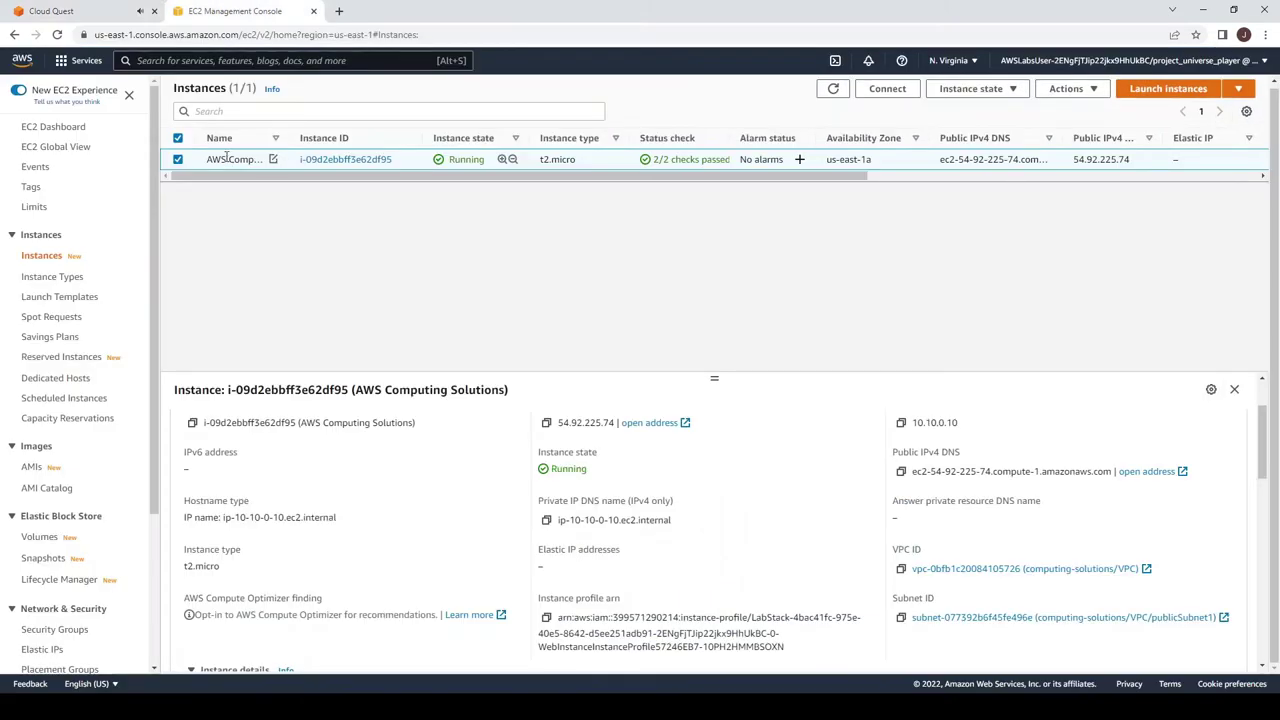
left_click(65, 9)
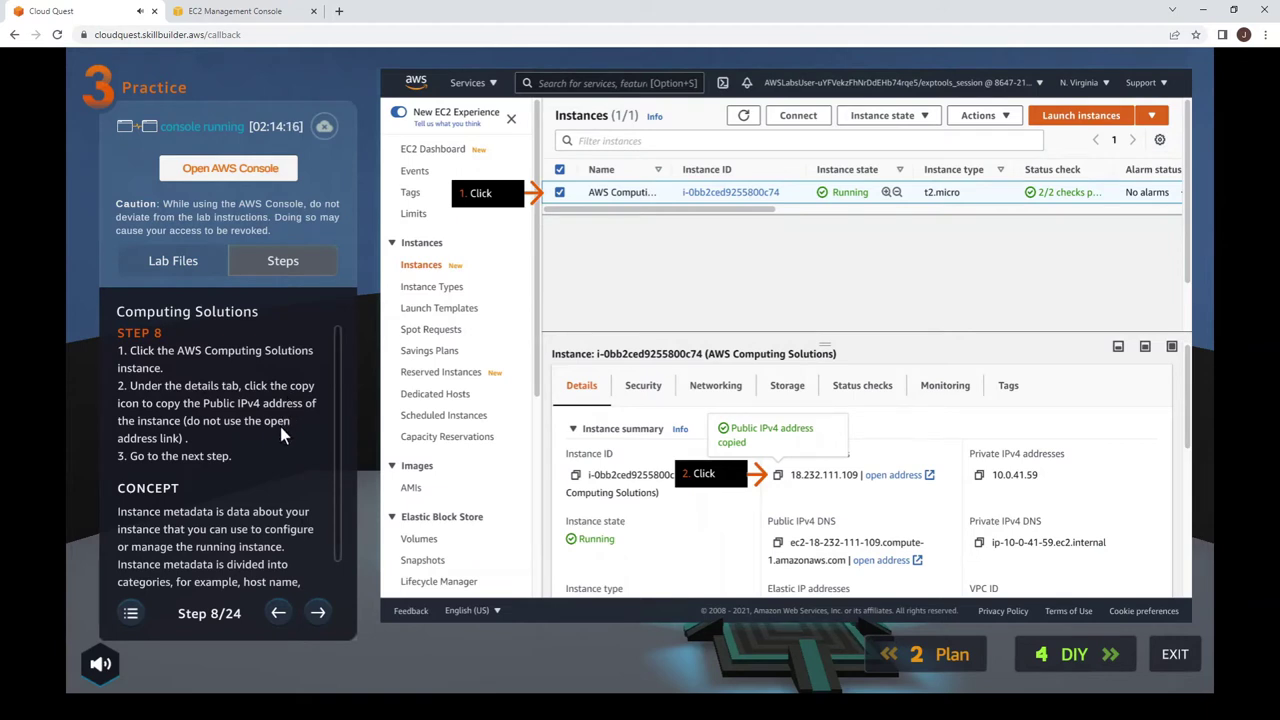
left_click(258, 11)
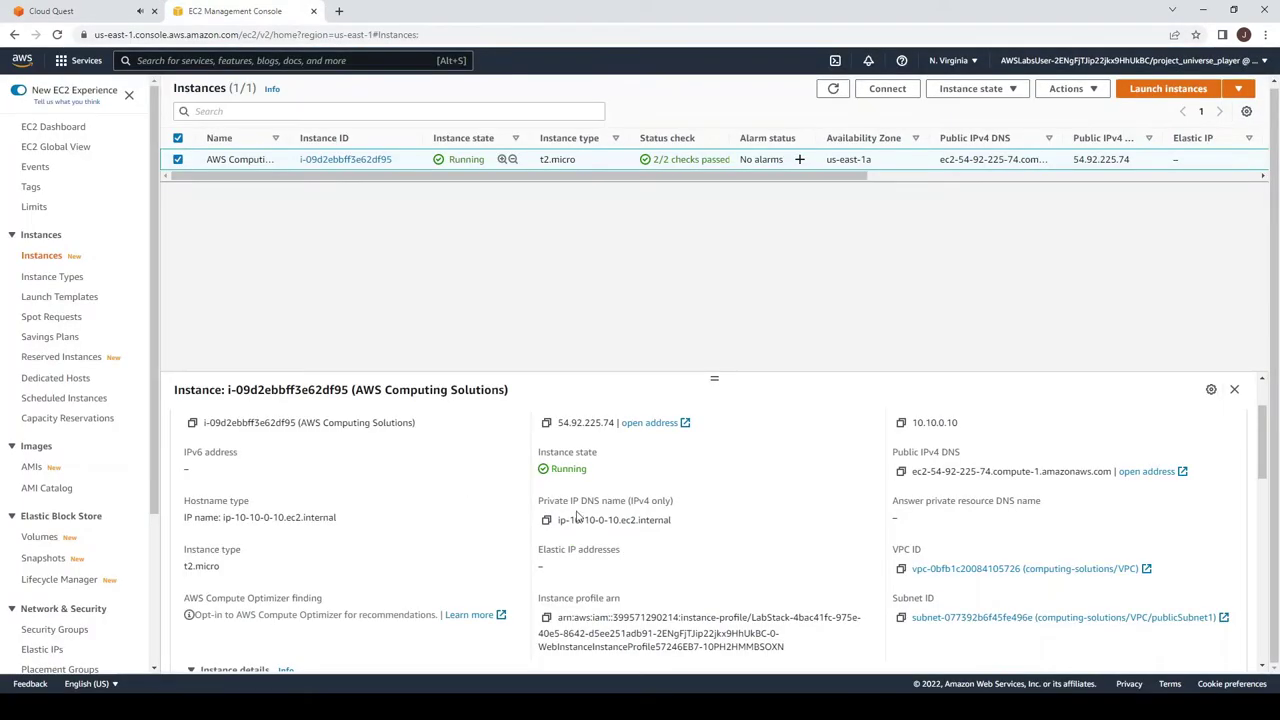
left_click(901, 474)
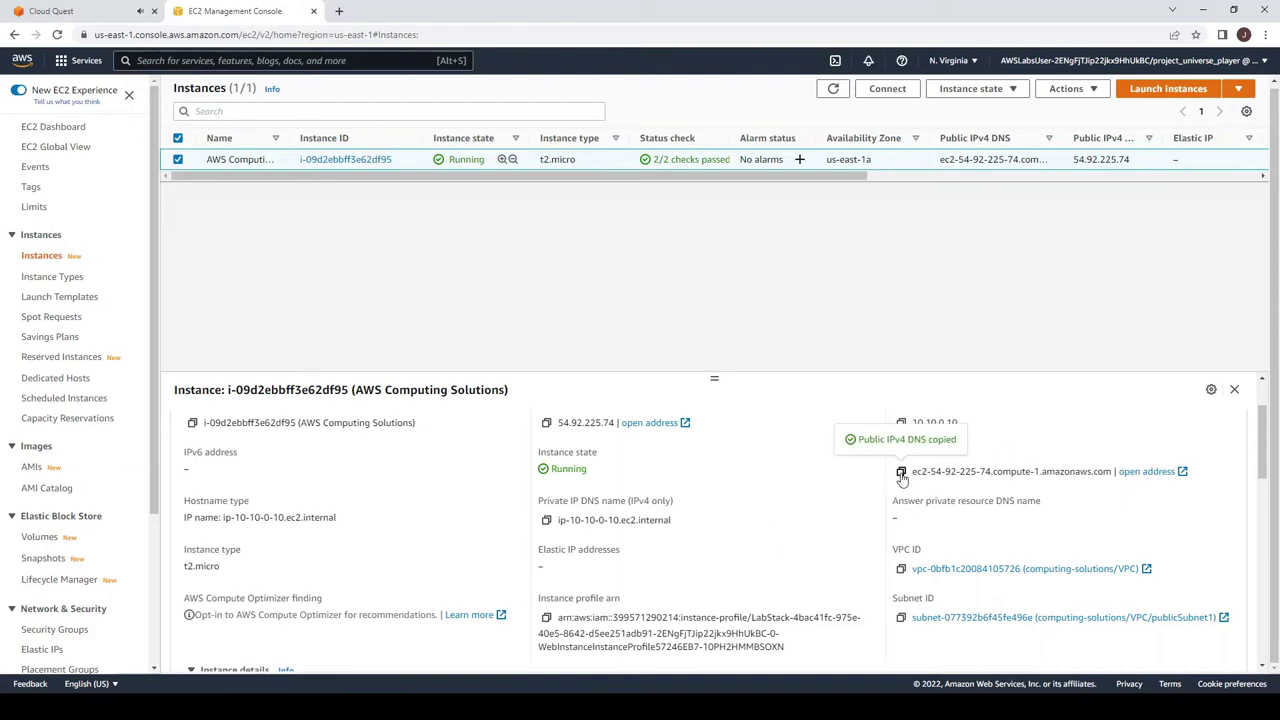
Step: Advance the Cloud Quest lab guide to Step 9 and open the copied public DNS address in a new browser tab
left_click(108, 7)
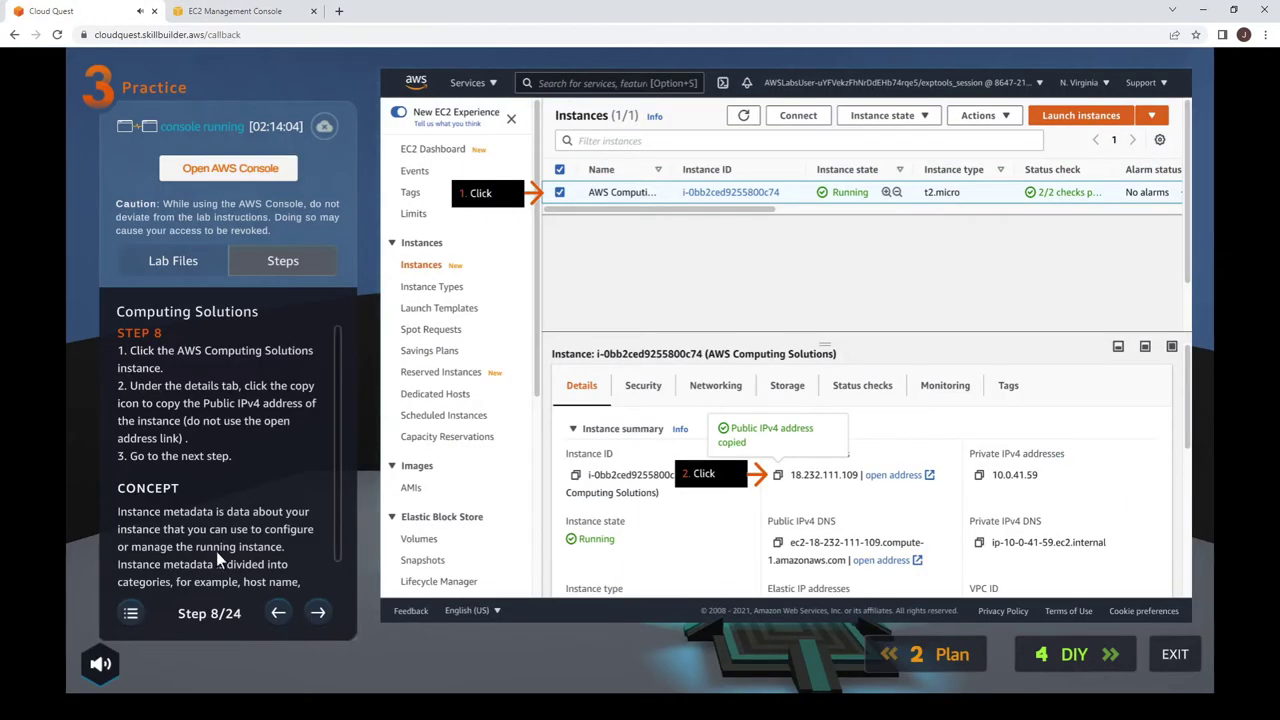
left_click(318, 613)
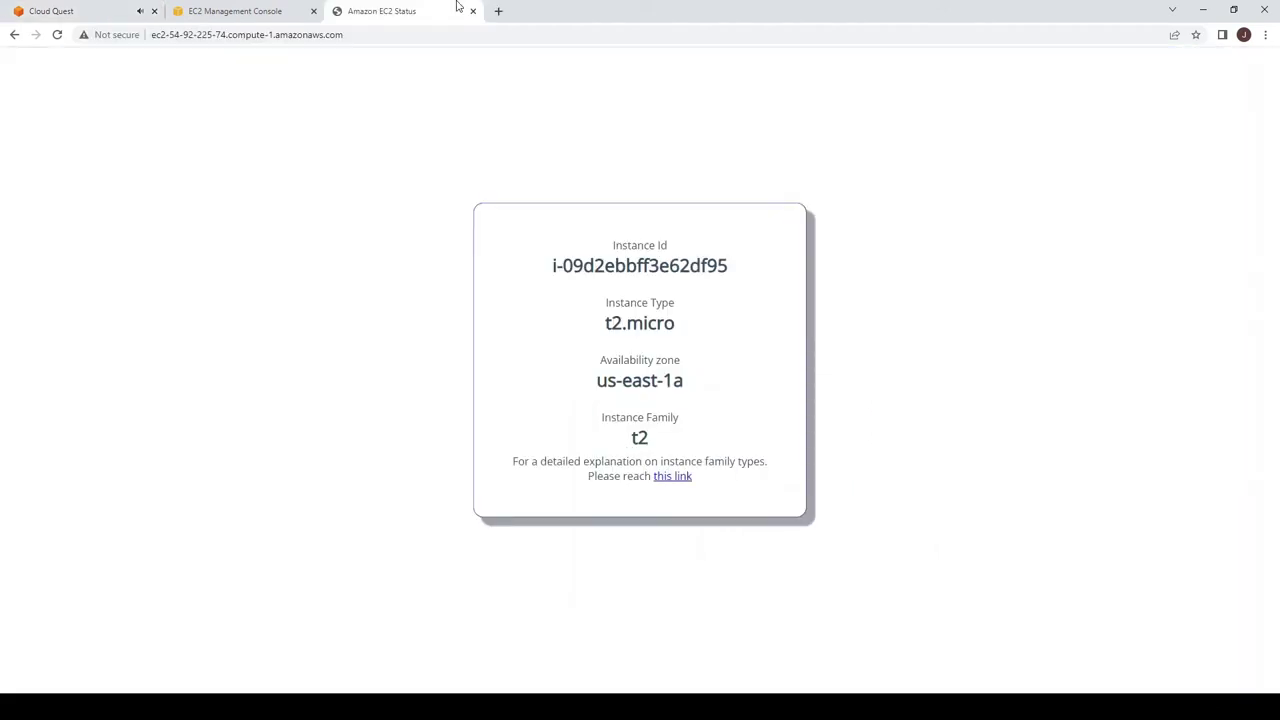
Step: Advance the Cloud Quest lab guide to Step 10 and open the Connect to instance page for the AWS Computing Solutions instance
left_click(70, 10)
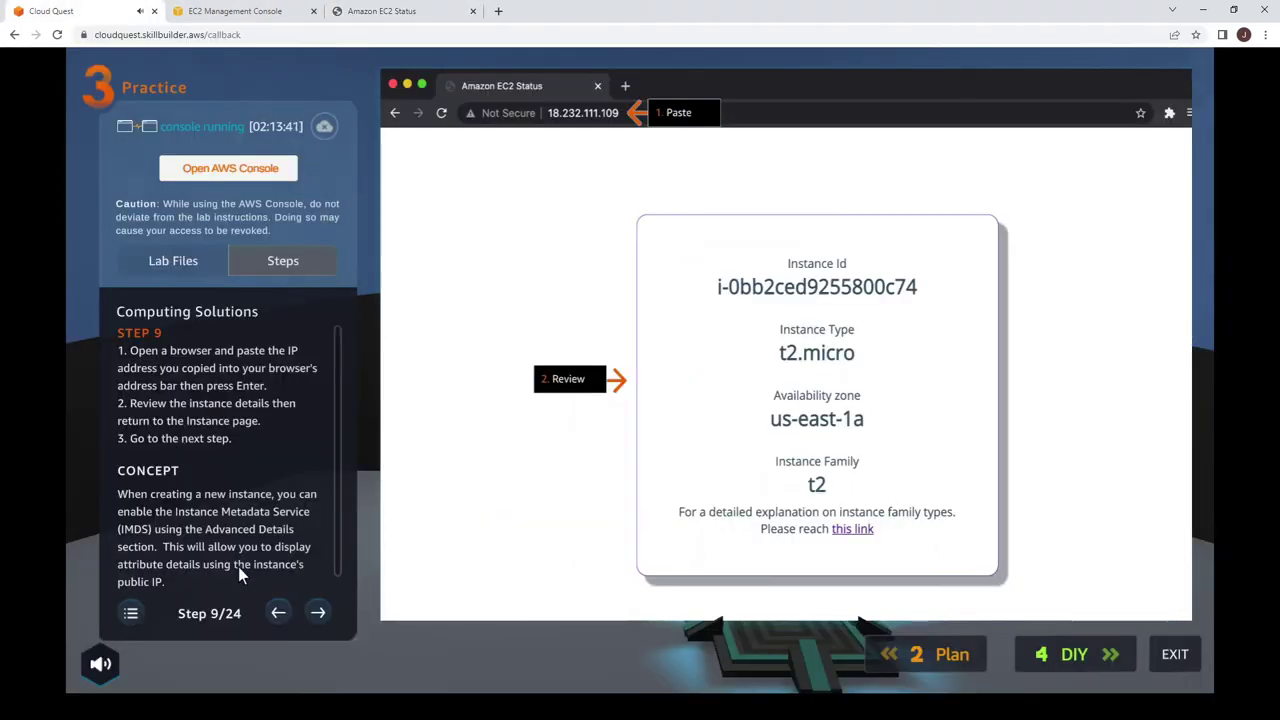
left_click(316, 613)
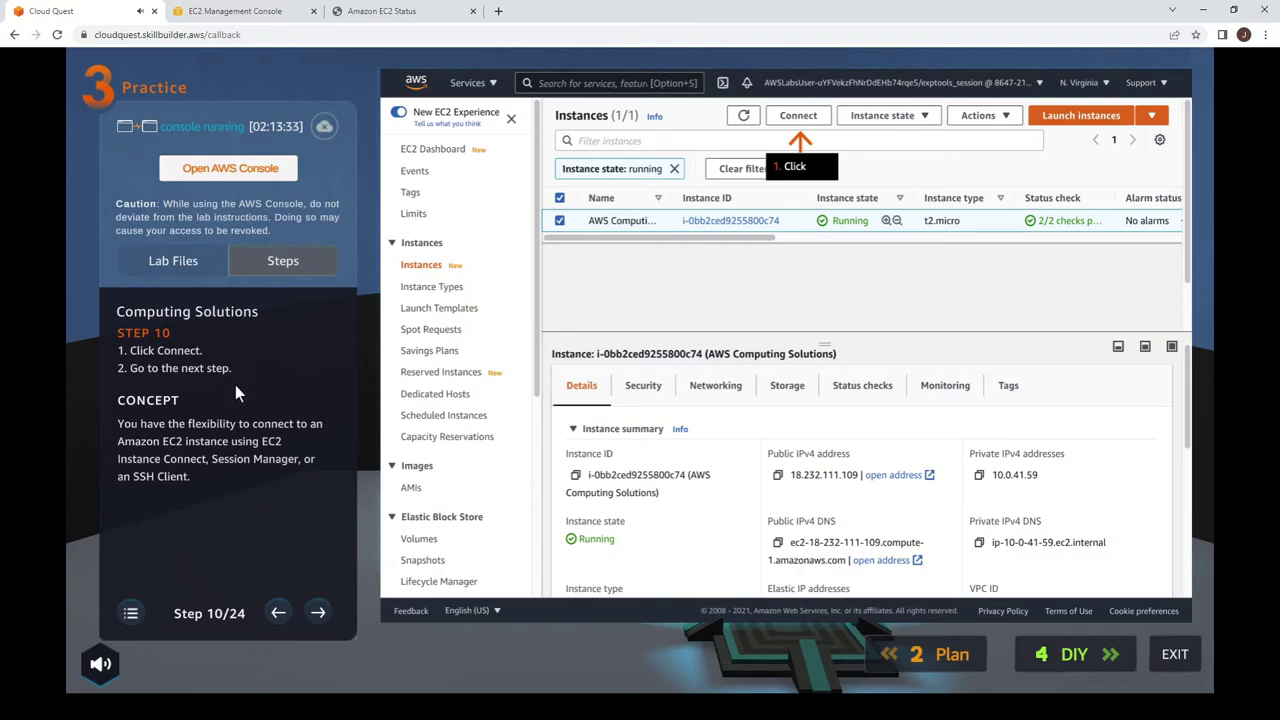
left_click(253, 10)
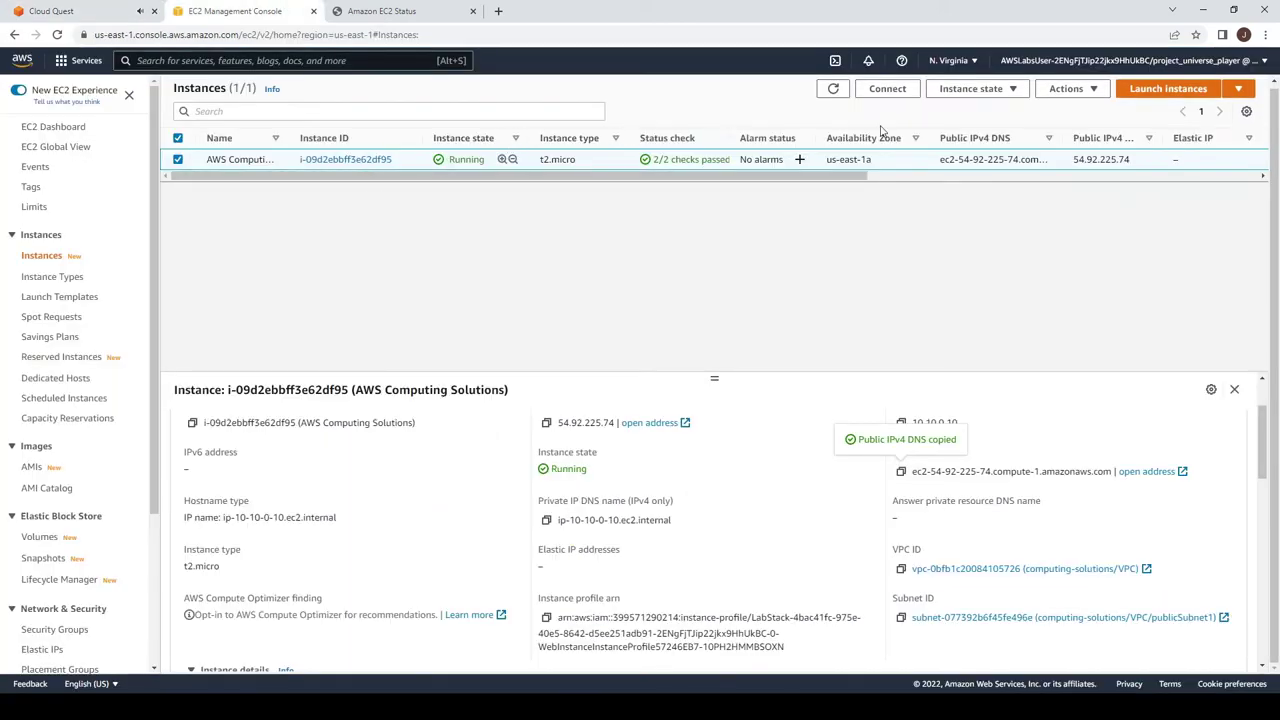
left_click(893, 94)
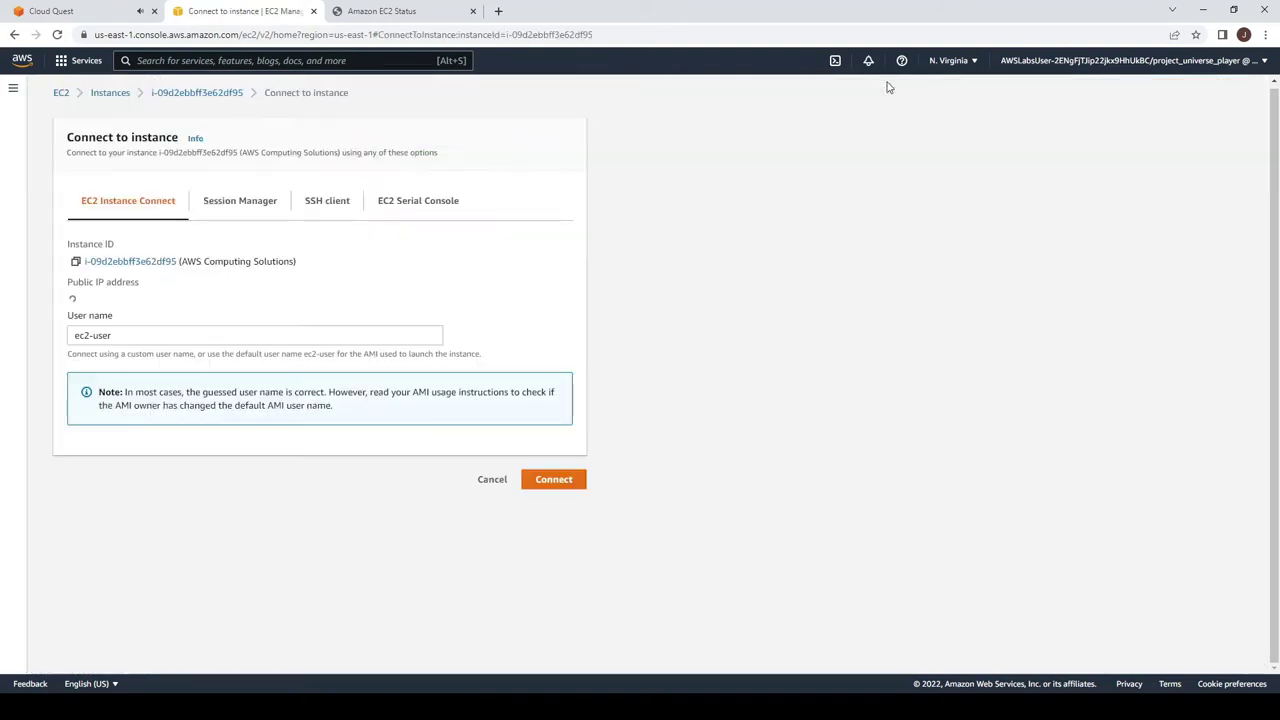
Step: Advance the Cloud Quest lab guide to Step 11, review the EC2 Instance Connect settings, and show the Session Manager connection option
left_click(120, 7)
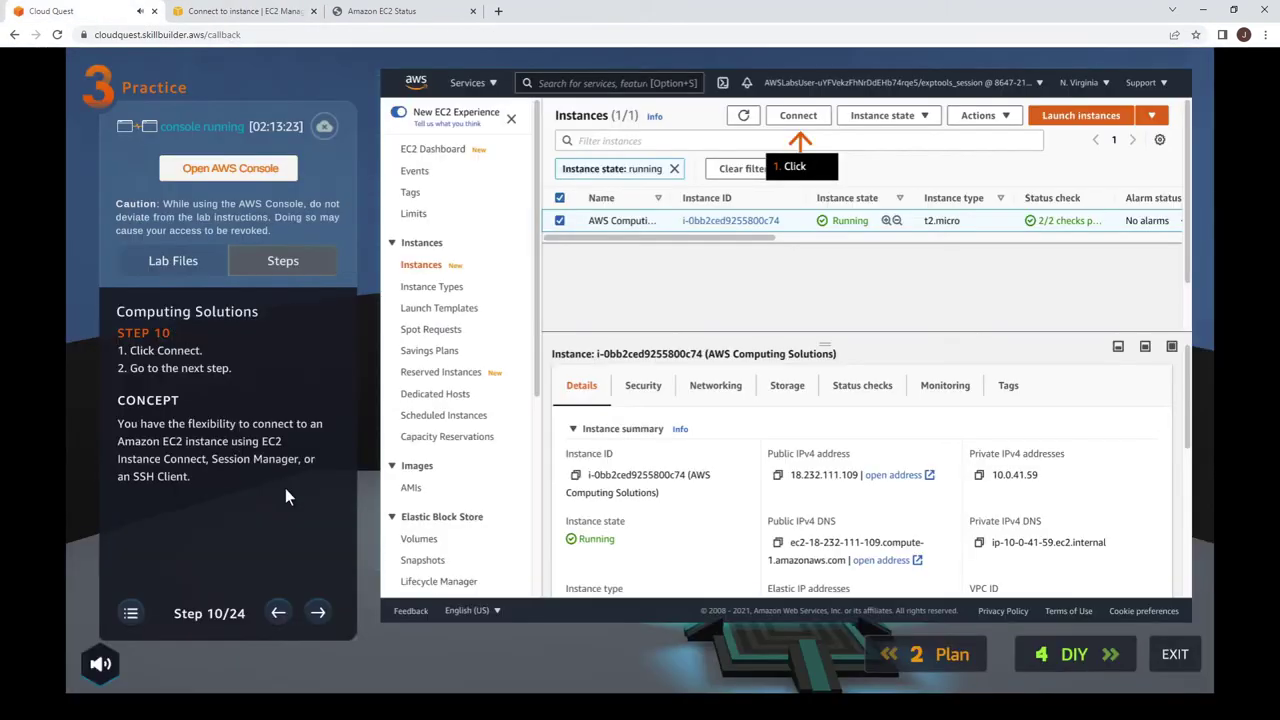
left_click(320, 617)
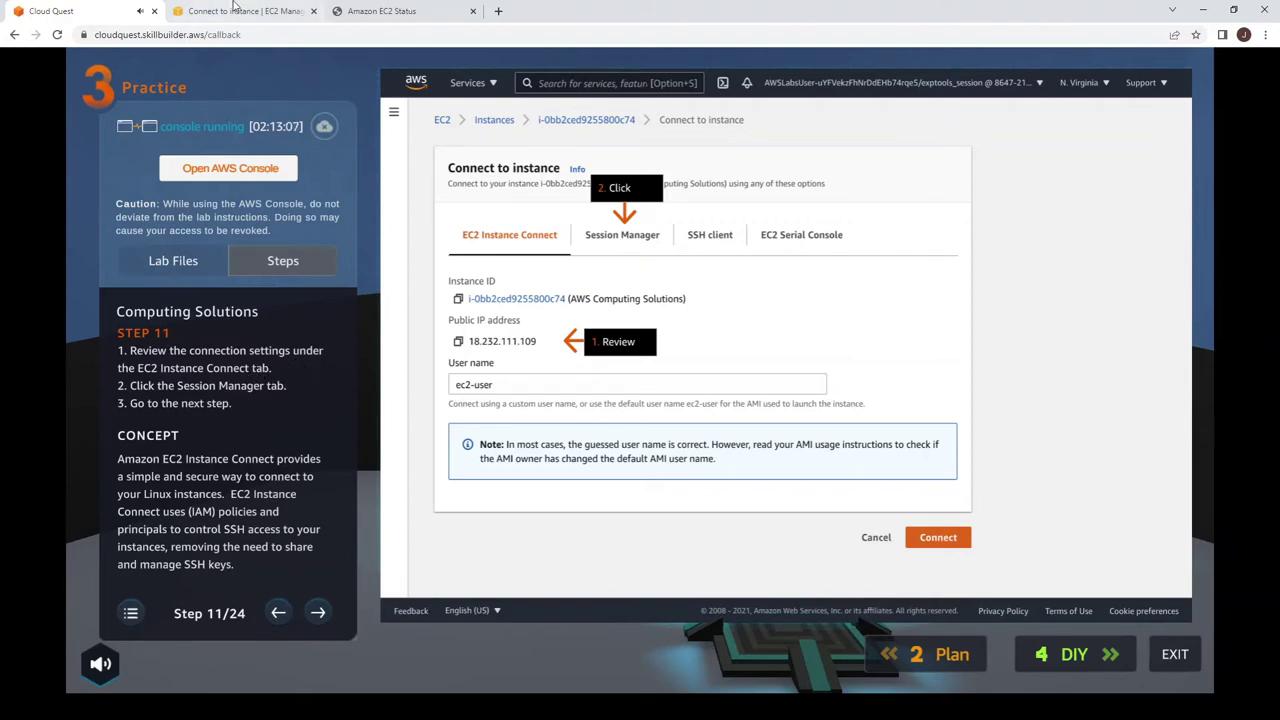
left_click(234, 8)
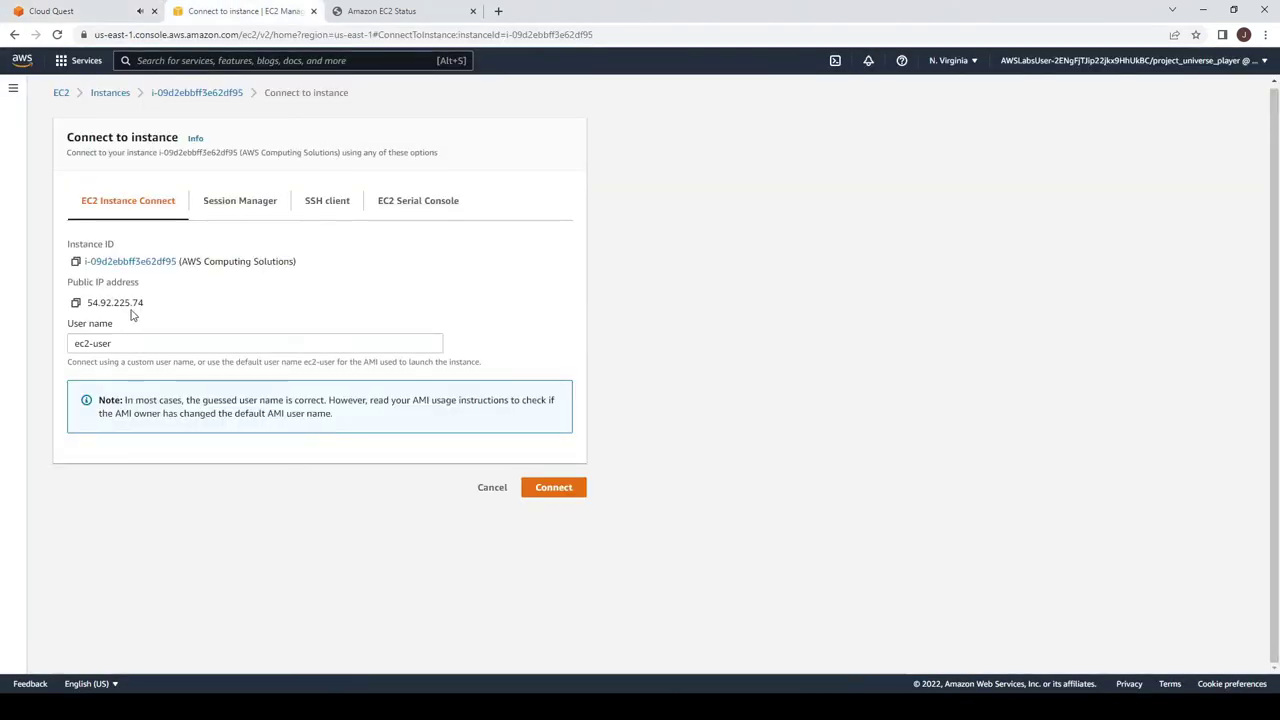
left_click(75, 8)
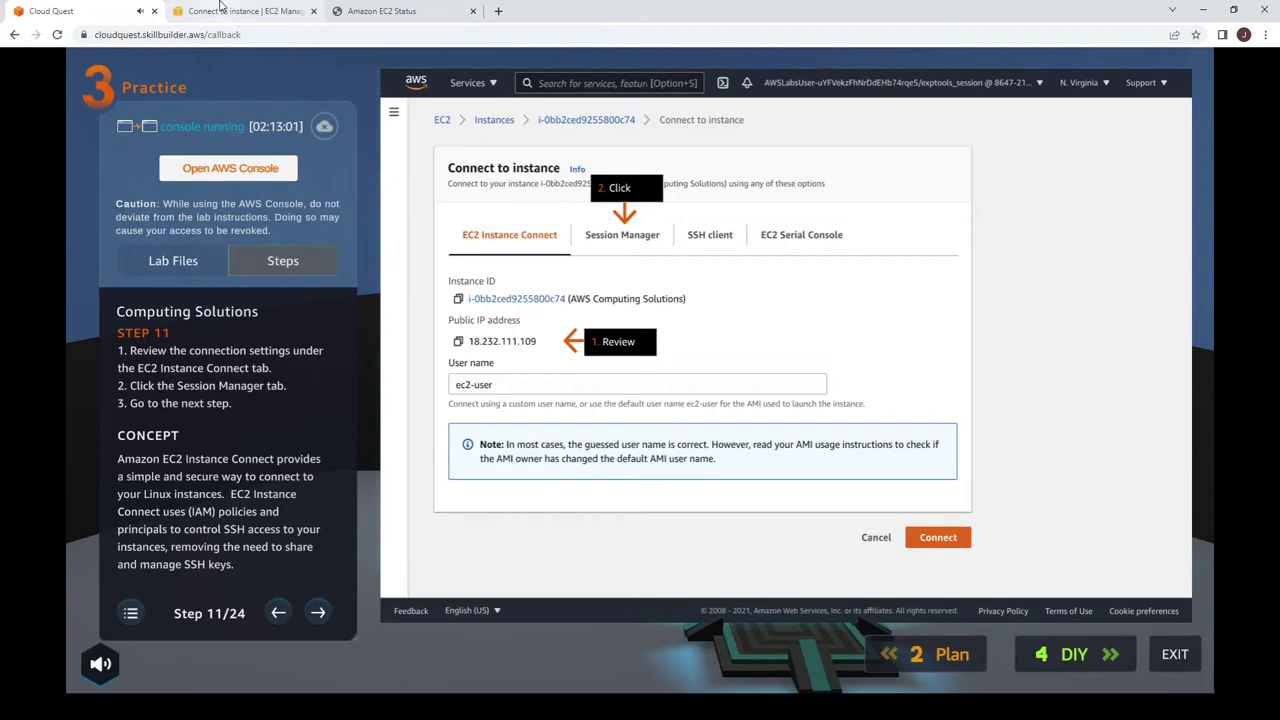
left_click(220, 9)
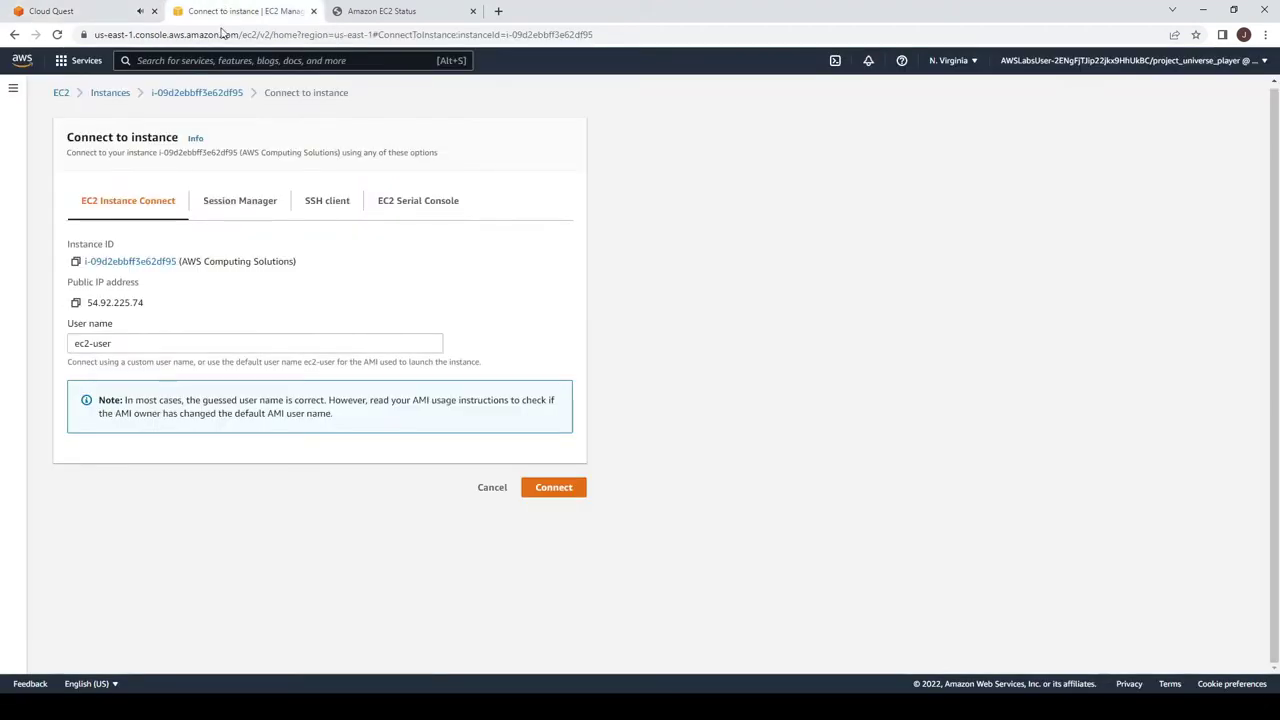
left_click(250, 203)
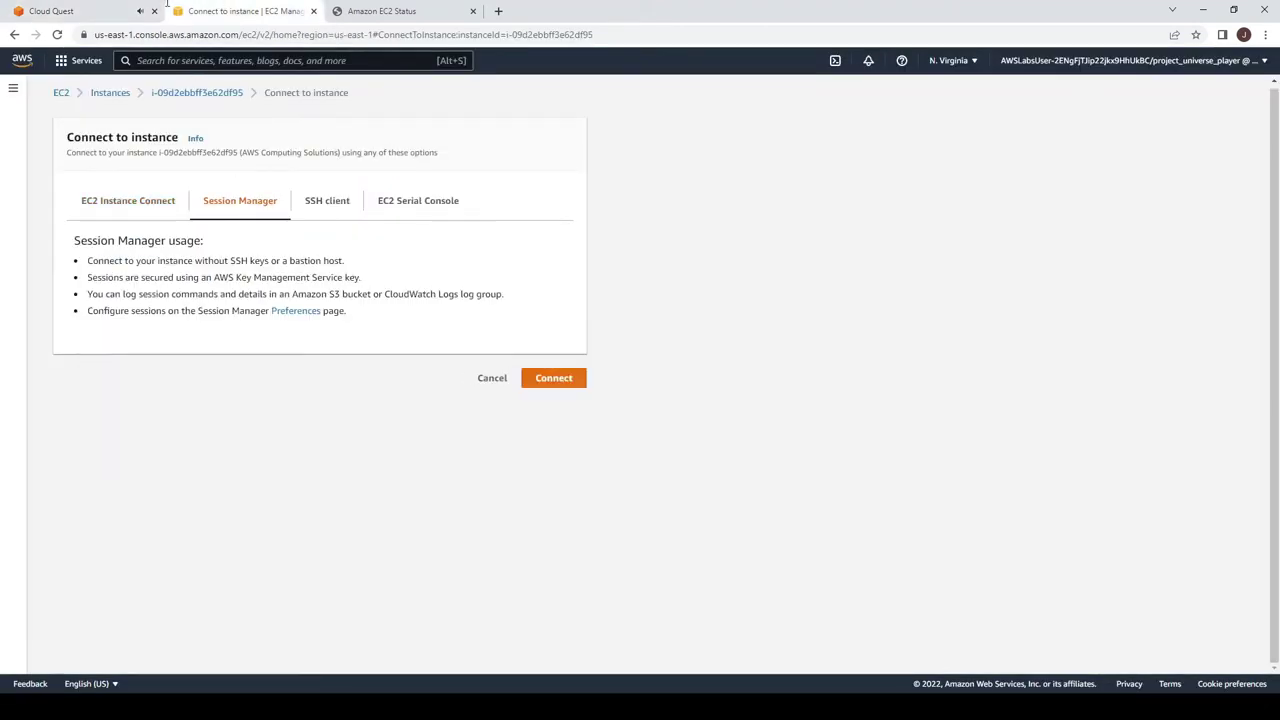
Step: Advance the Cloud Quest lab guide to Step 12, review the Session Manager usage details, and show the SSH client connection option
left_click(60, 11)
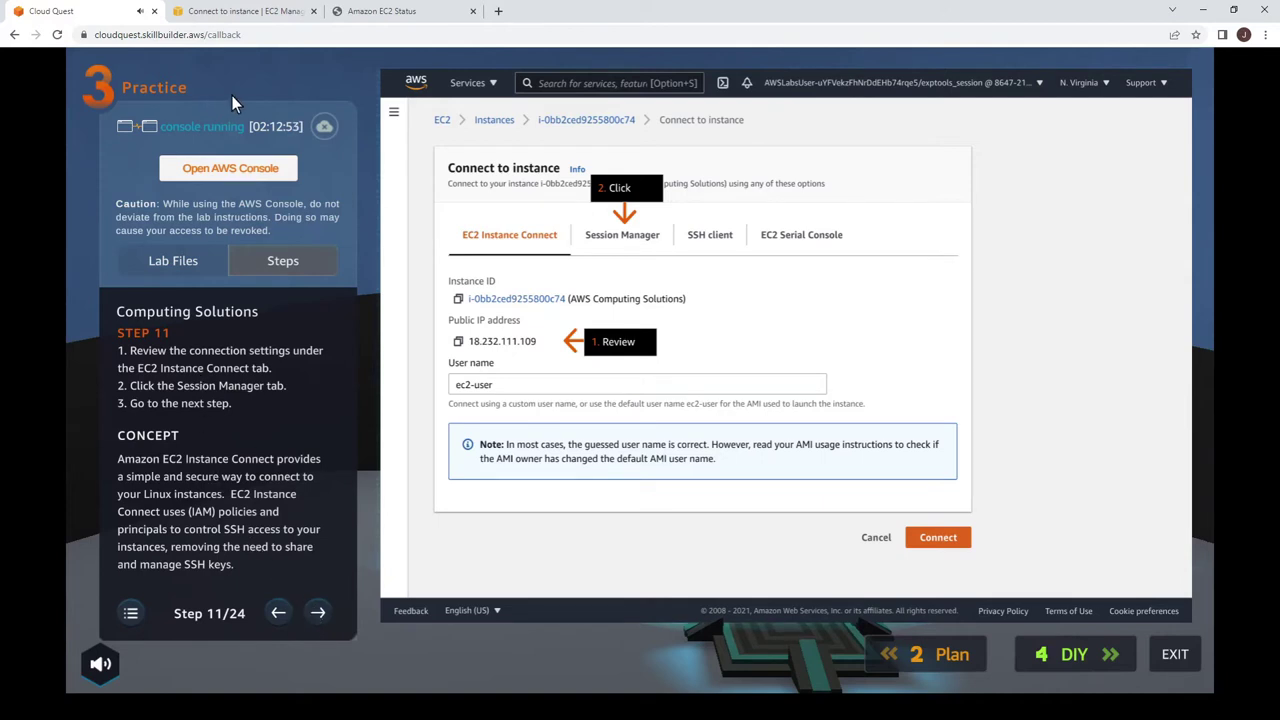
left_click(319, 611)
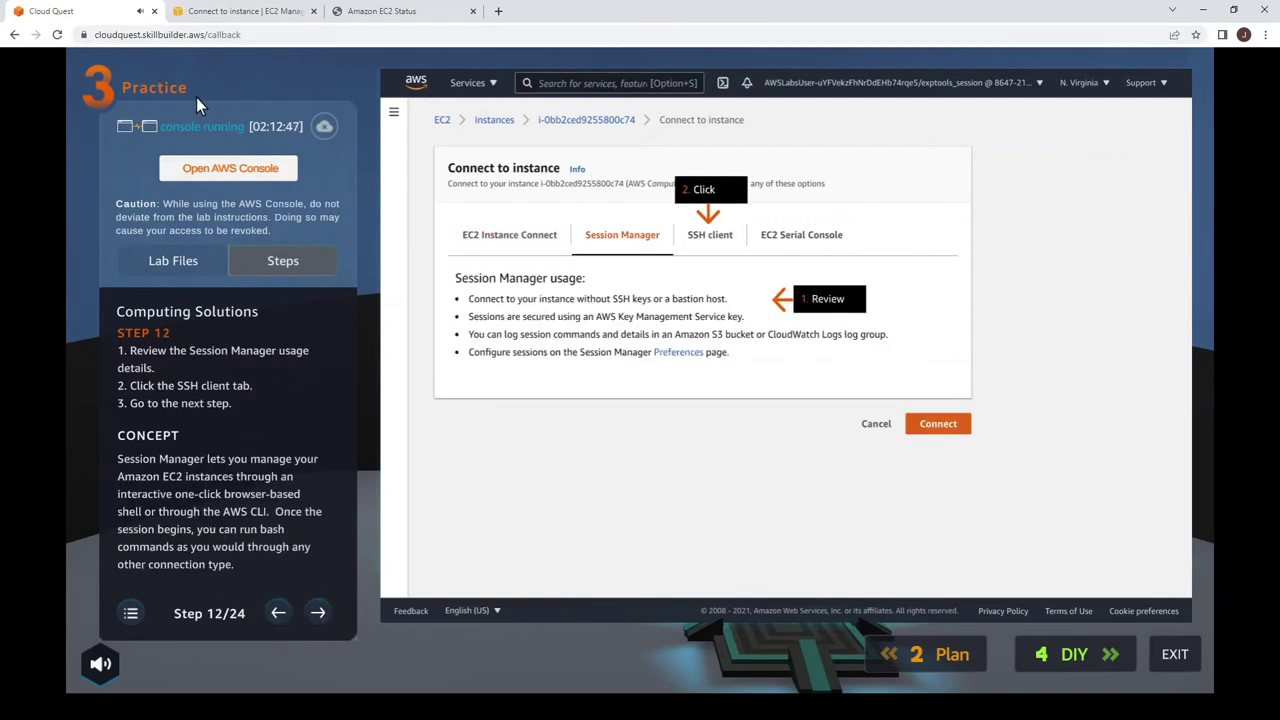
left_click(188, 10)
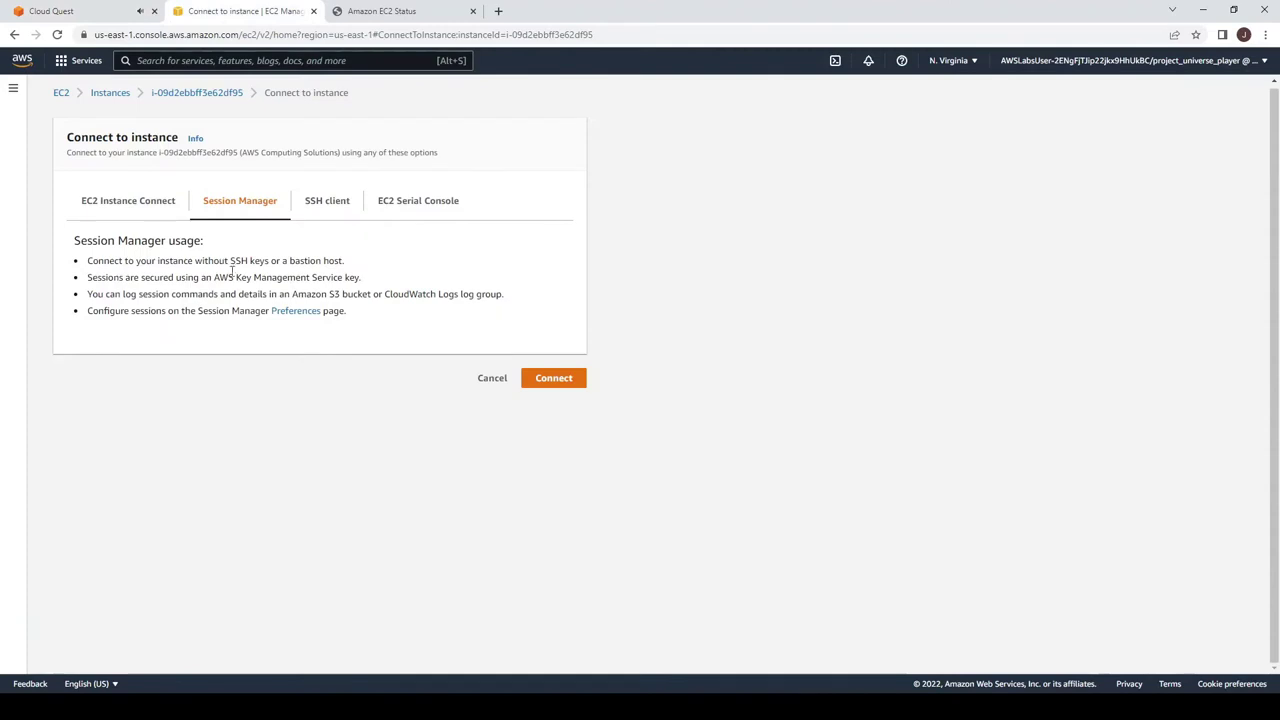
left_click(50, 11)
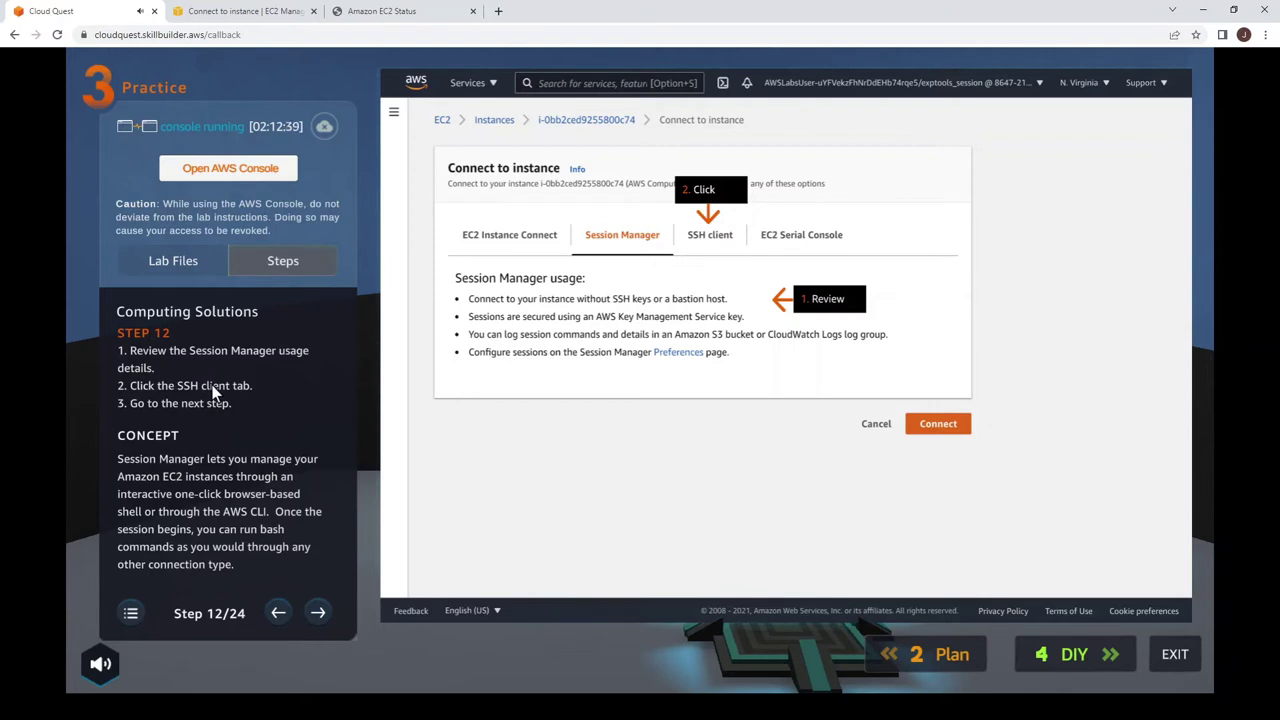
left_click(222, 11)
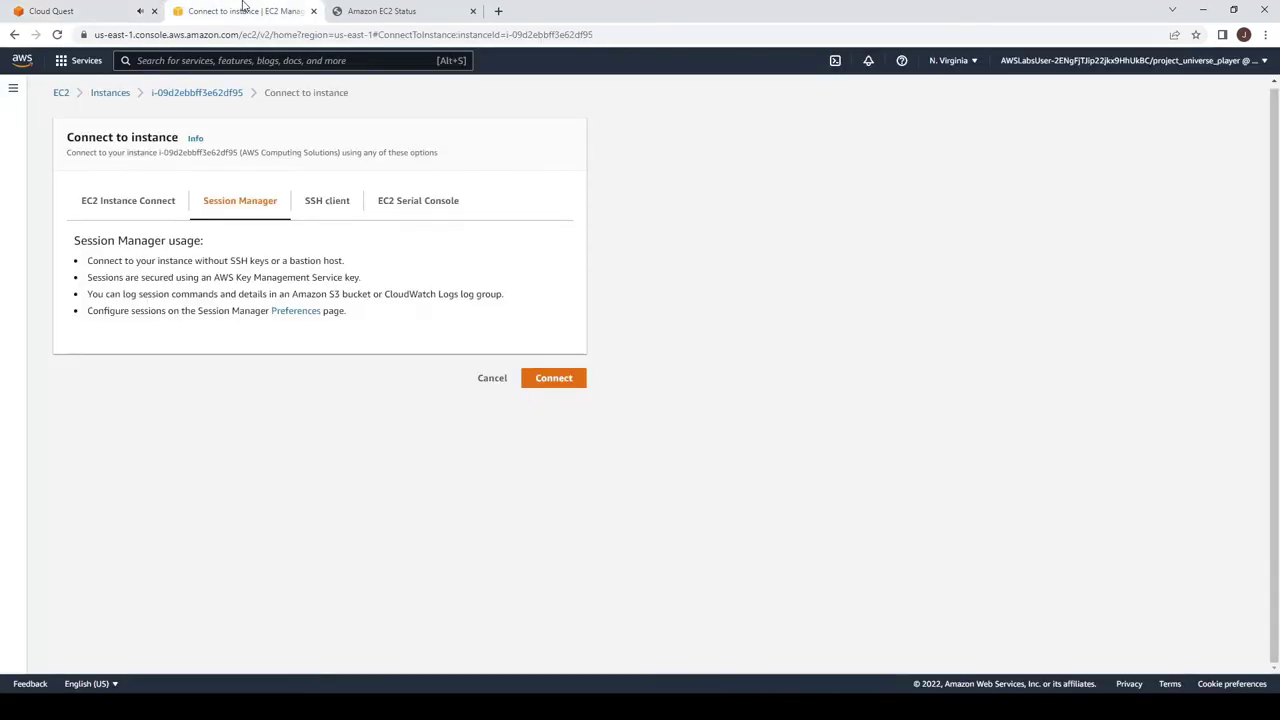
left_click(334, 202)
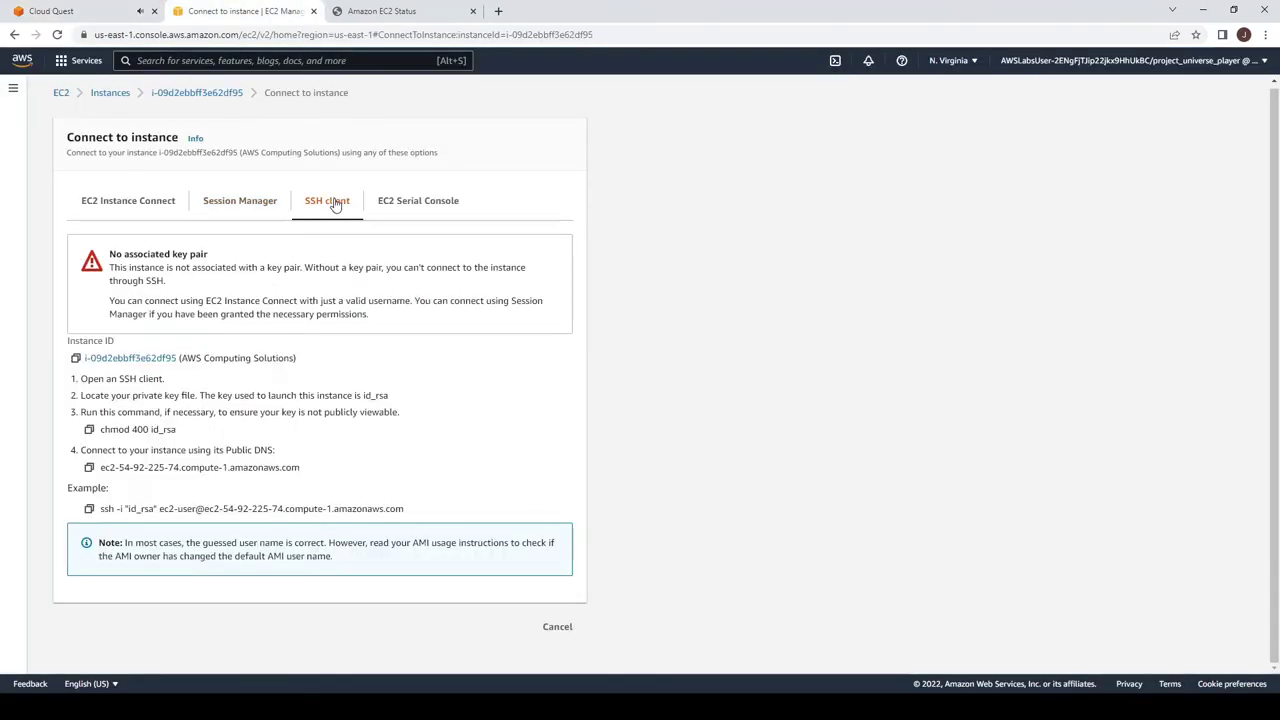
Step: Advance the Cloud Quest lab guide to Step 14 and connect to the AWS Computing Solutions instance through EC2 Instance Connect
left_click(79, 8)
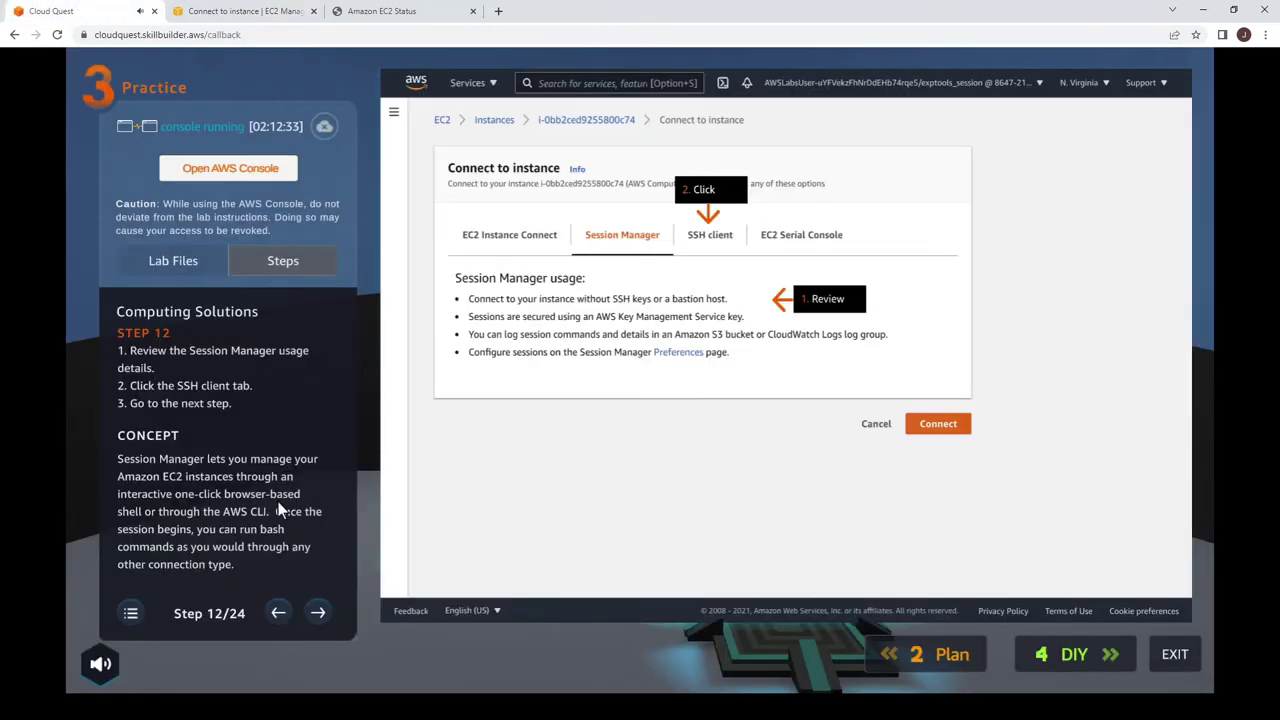
left_click(318, 613)
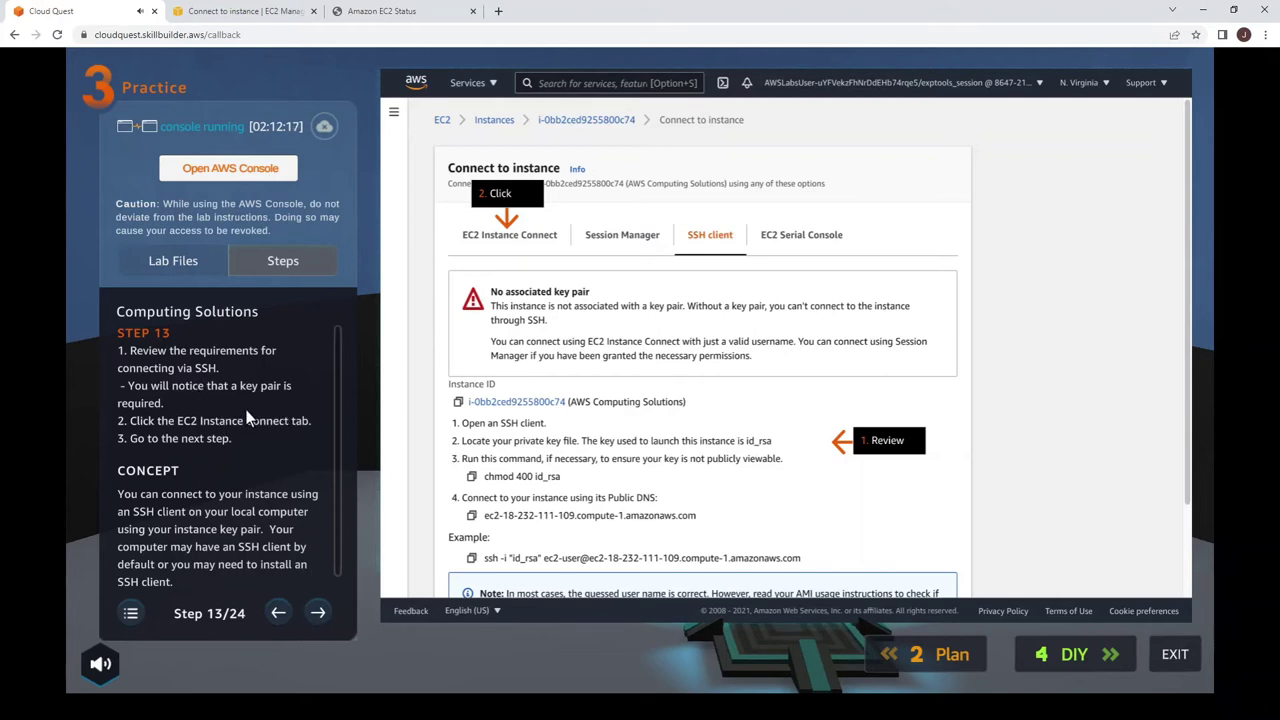
left_click(318, 613)
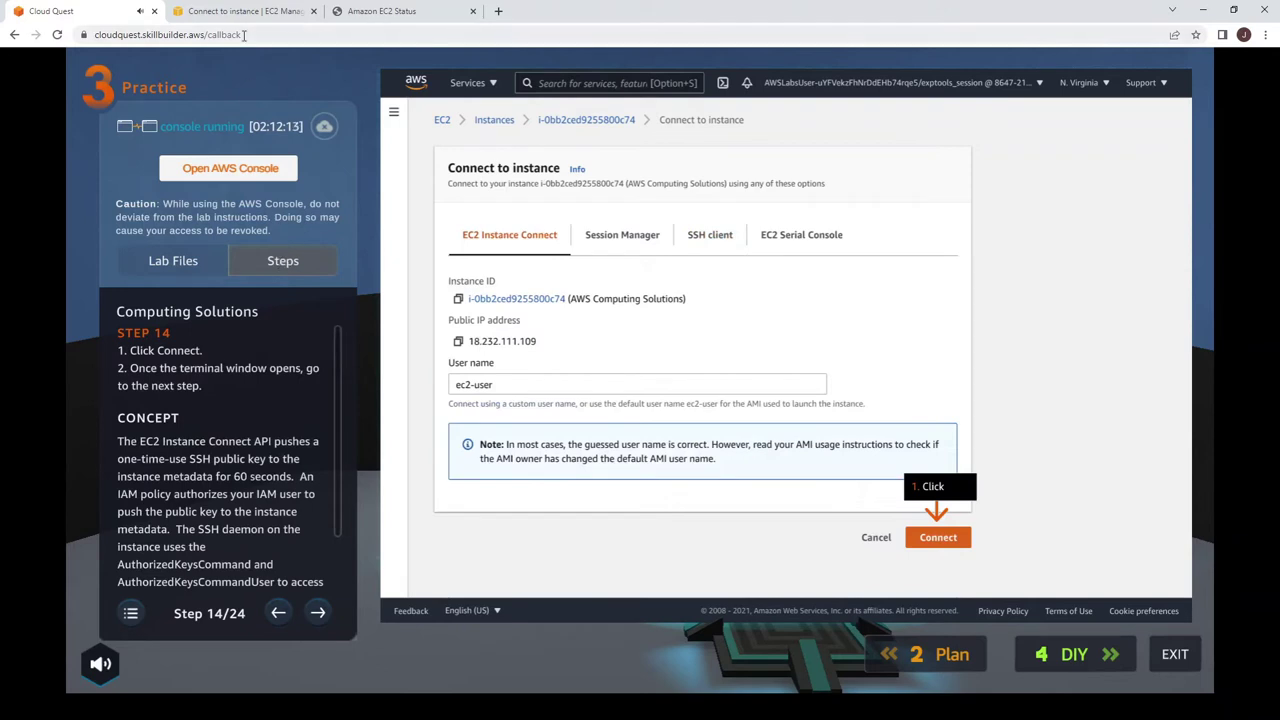
left_click(258, 8)
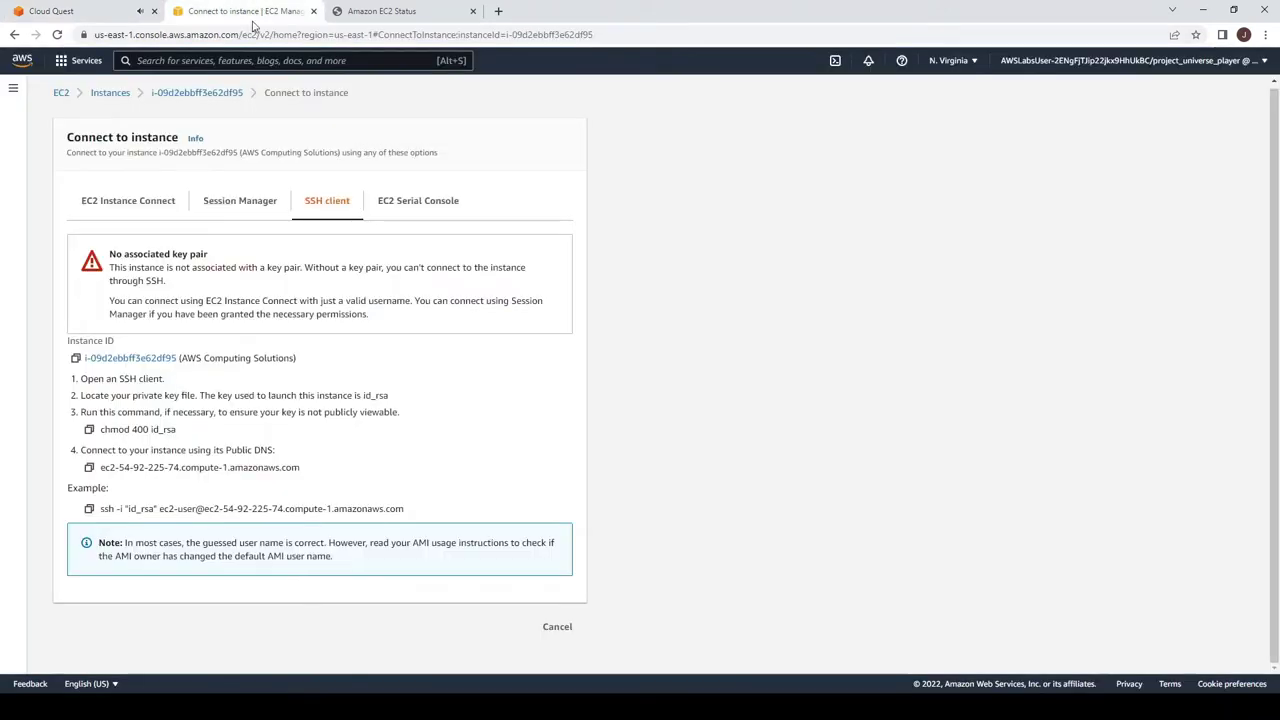
left_click(123, 205)
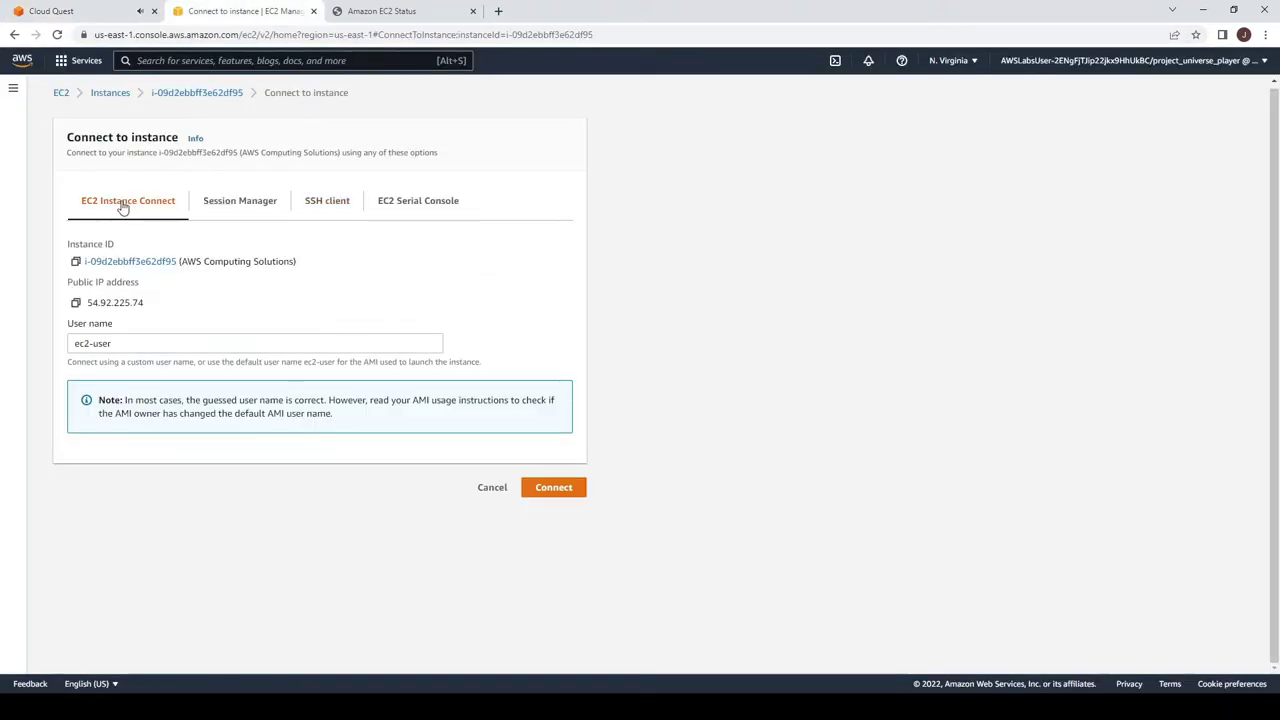
left_click(555, 488)
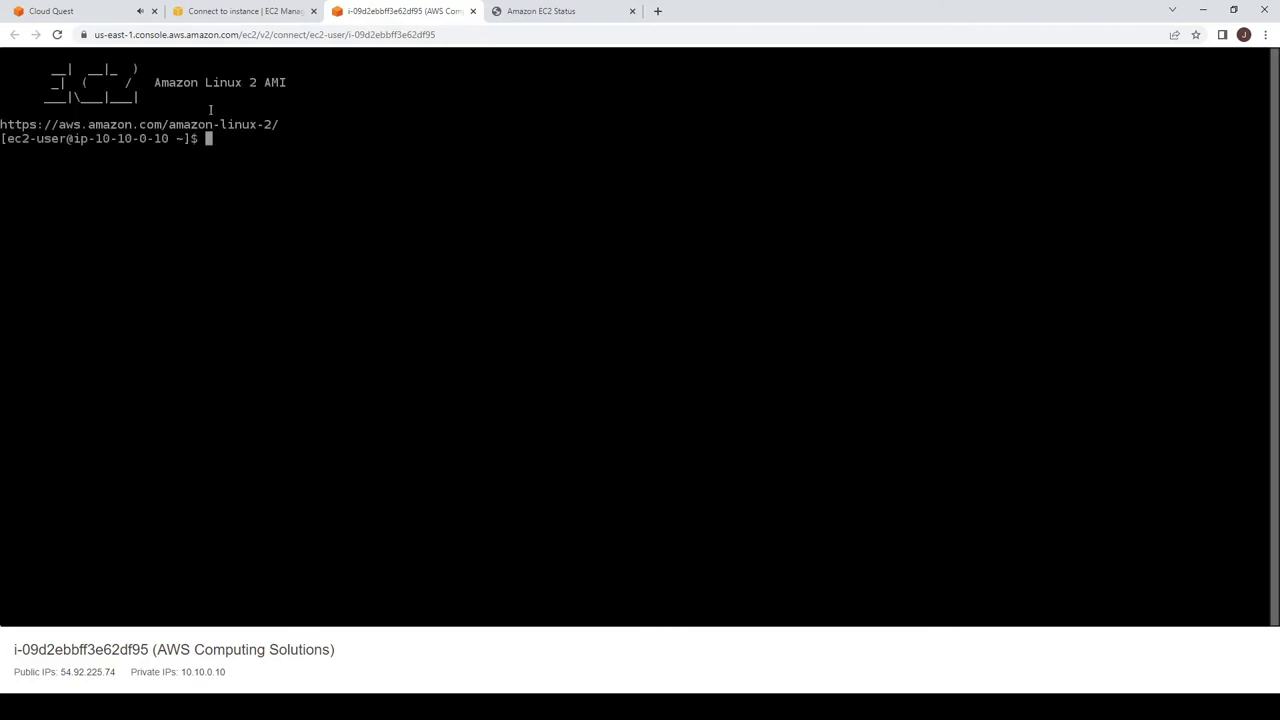
Step: Advance the Cloud Quest lab guide to Step 15, then list the home directory and change to sample_app in the instance terminal
left_click(100, 10)
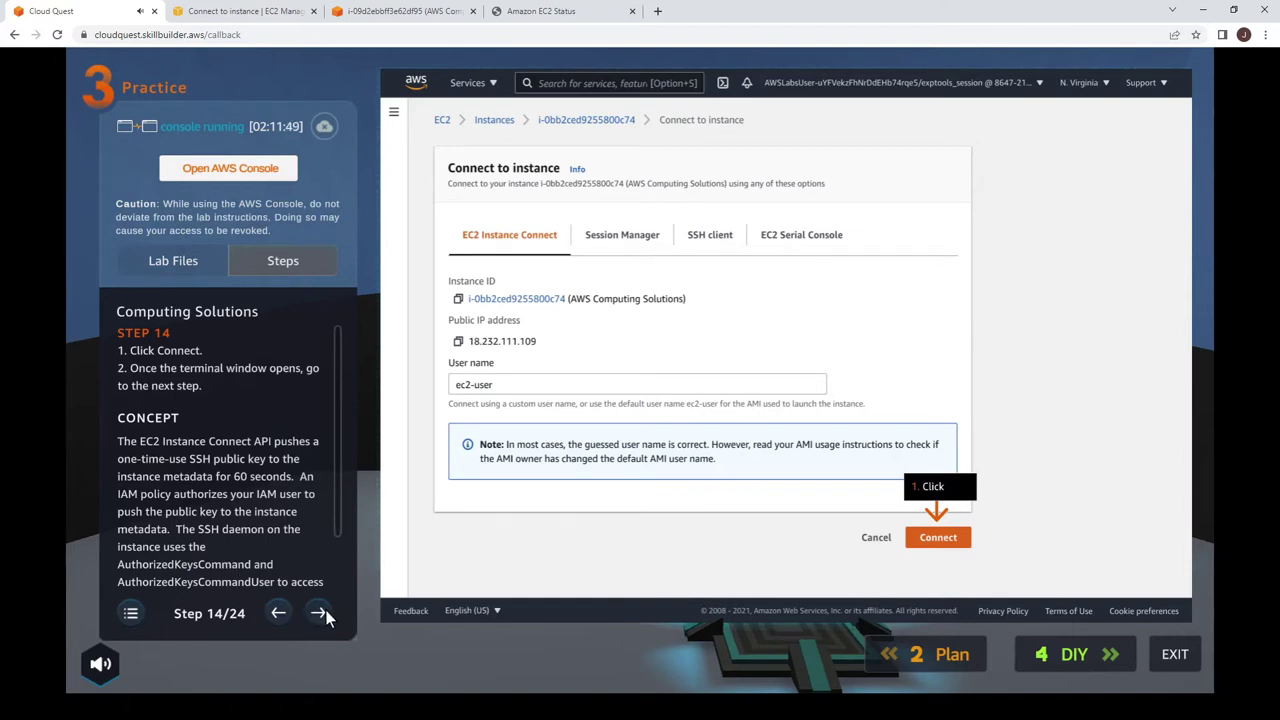
left_click(318, 613)
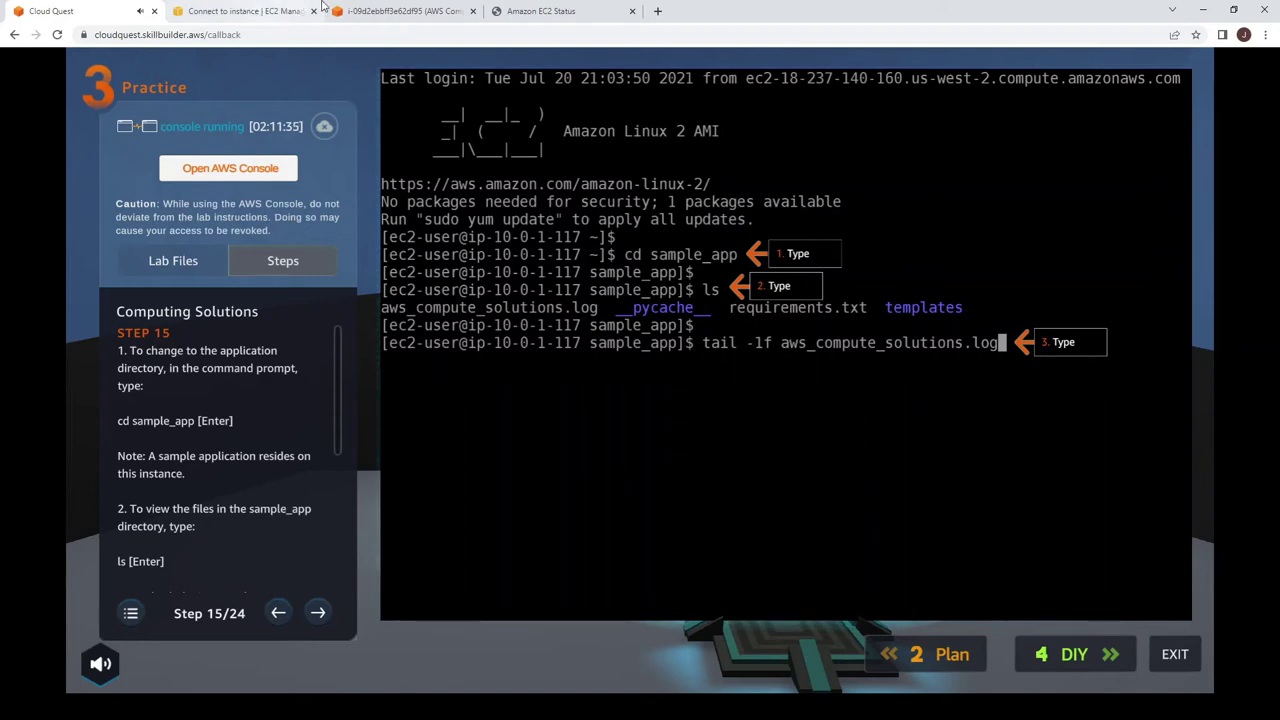
left_click(396, 8)
type("ls")
key("Return")
type("cd ")
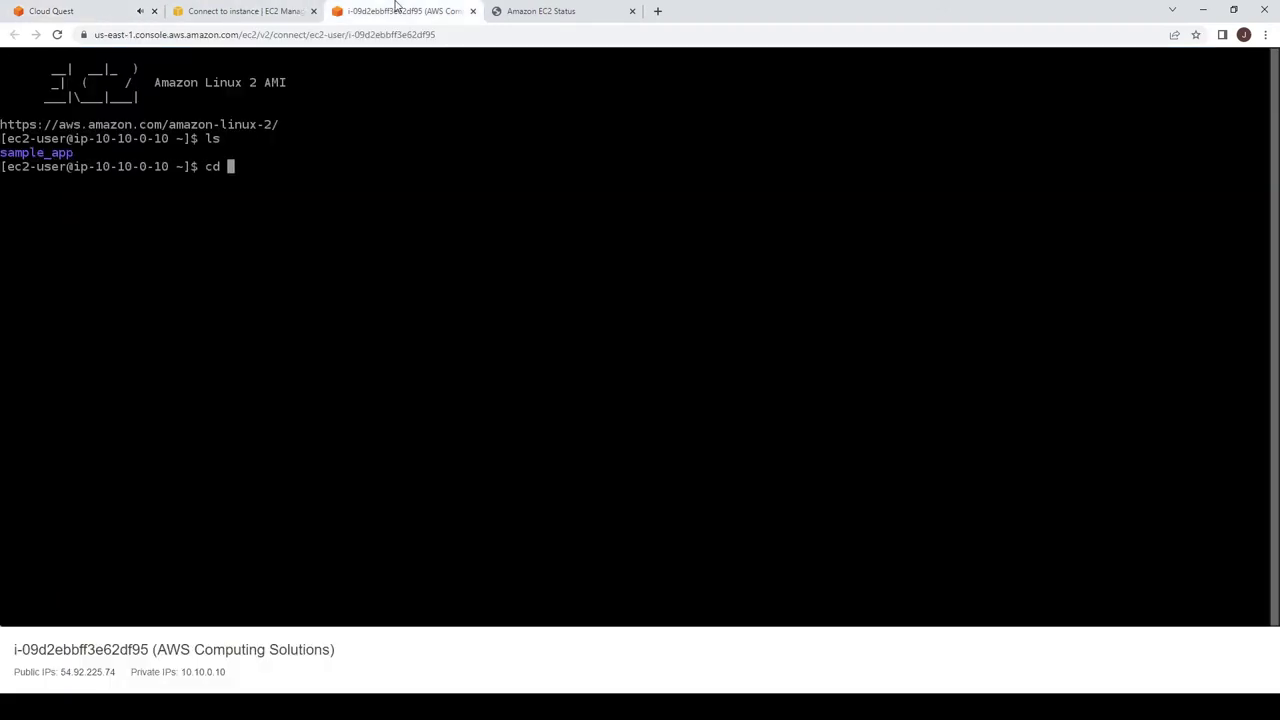
type("samp")
key("Tab")
key("Return")
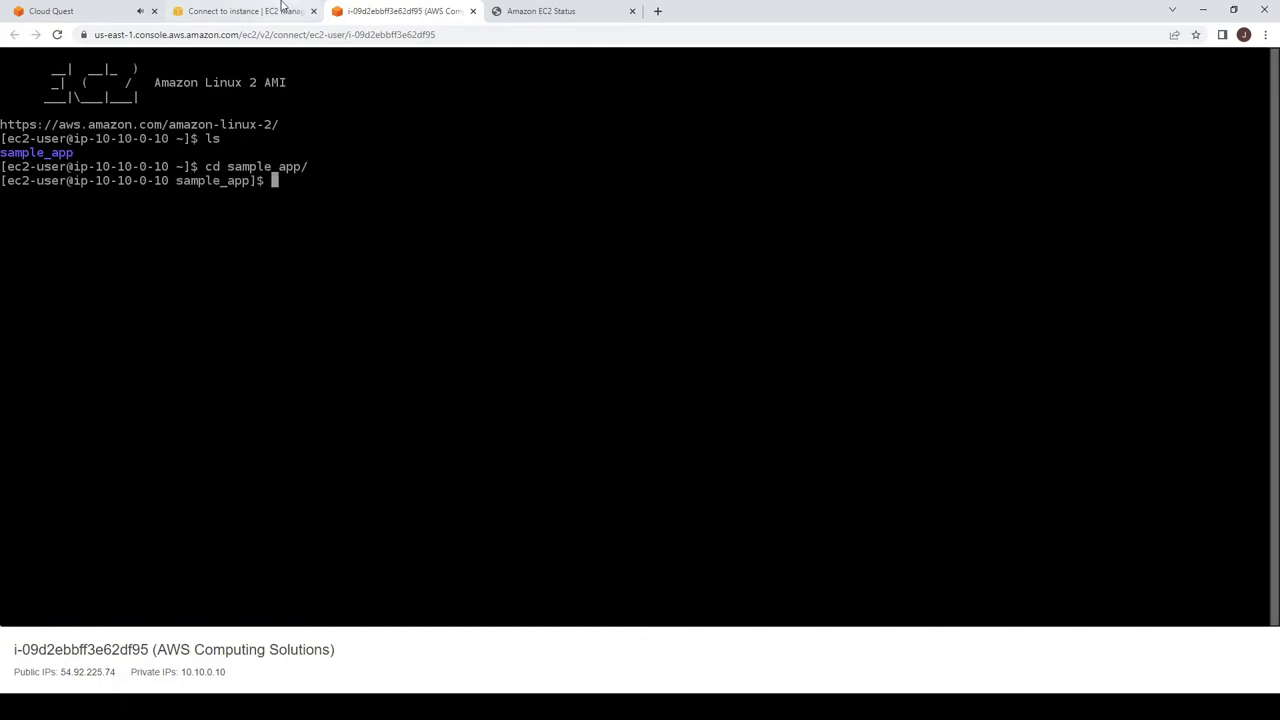
Step: Read the next Step 15 instructions in the lab guide and list the files in the sample_app directory
left_click(73, 9)
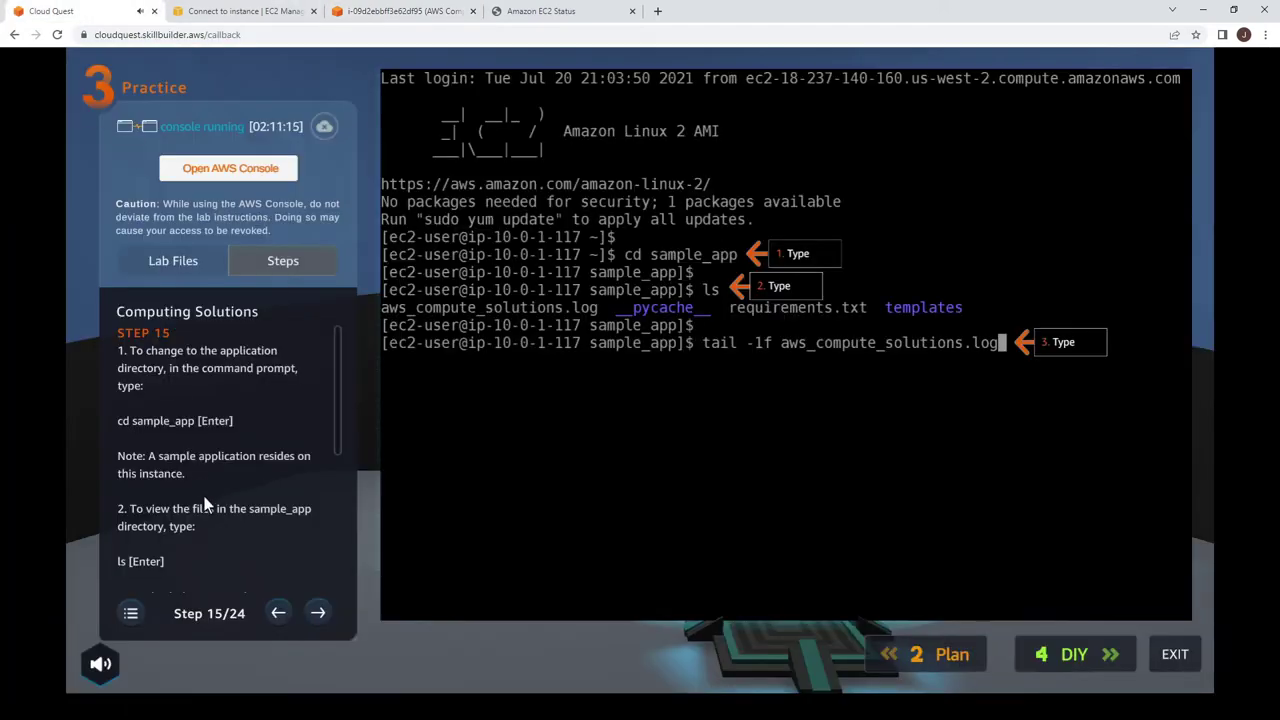
left_click_drag(336, 403, 329, 478)
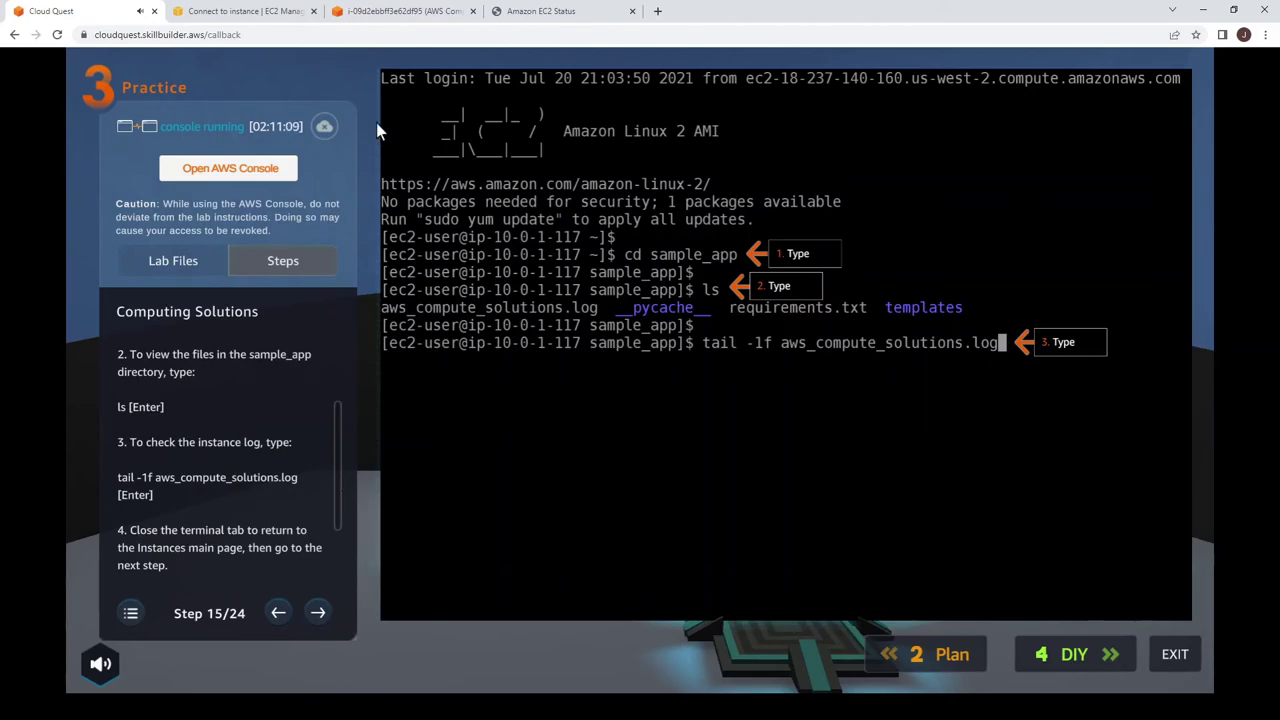
left_click(396, 8)
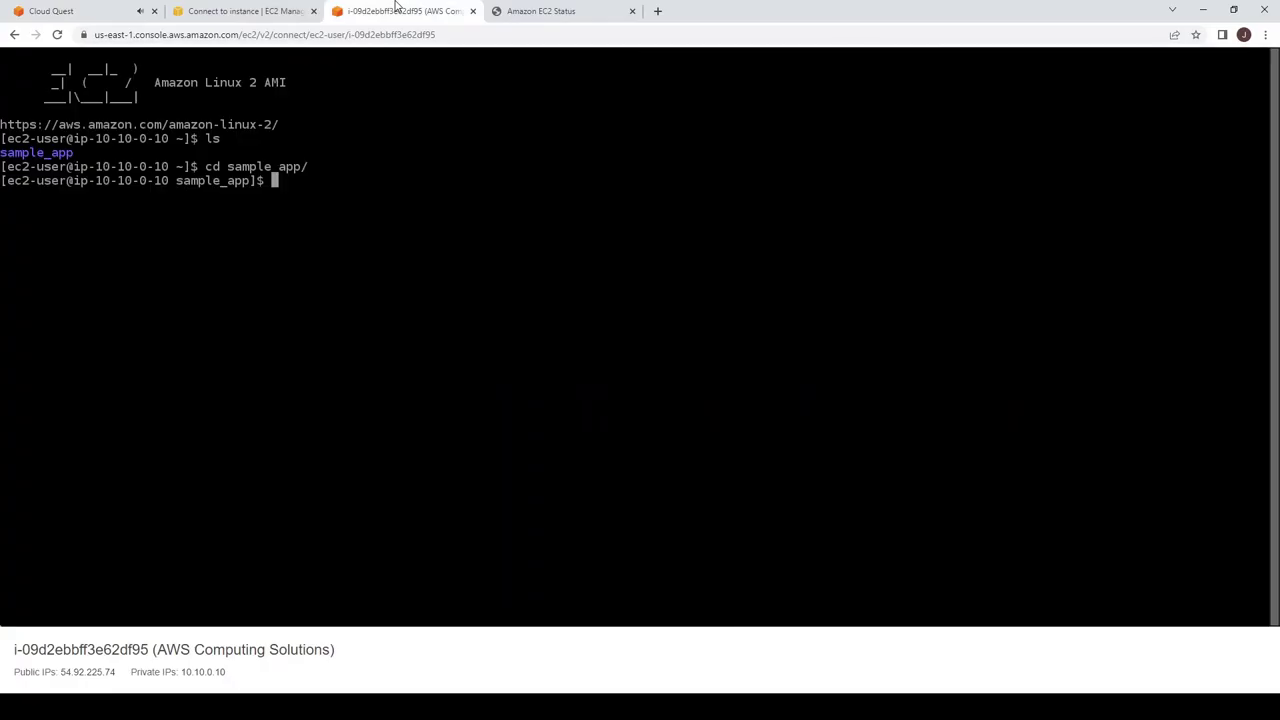
type("ls")
key("Return")
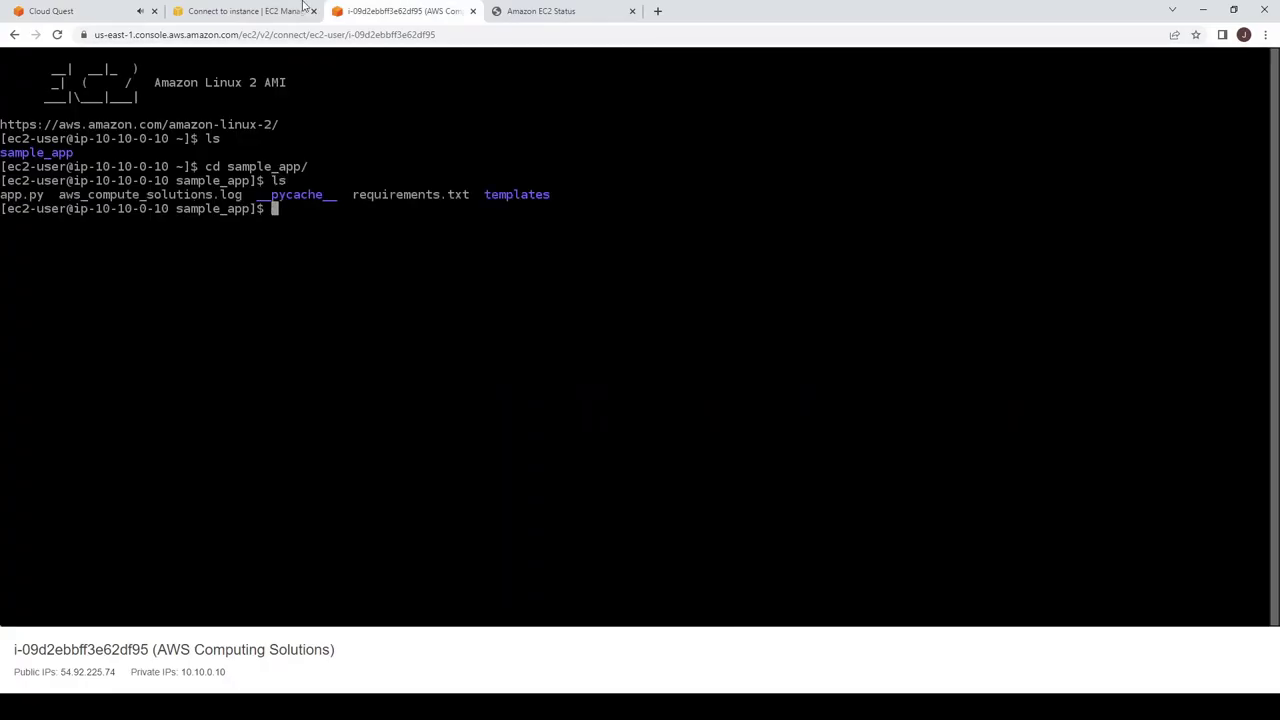
Step: Check the log command in the lab guide and run tail -lf aws_compute_solutions.log in the instance terminal
left_click(60, 8)
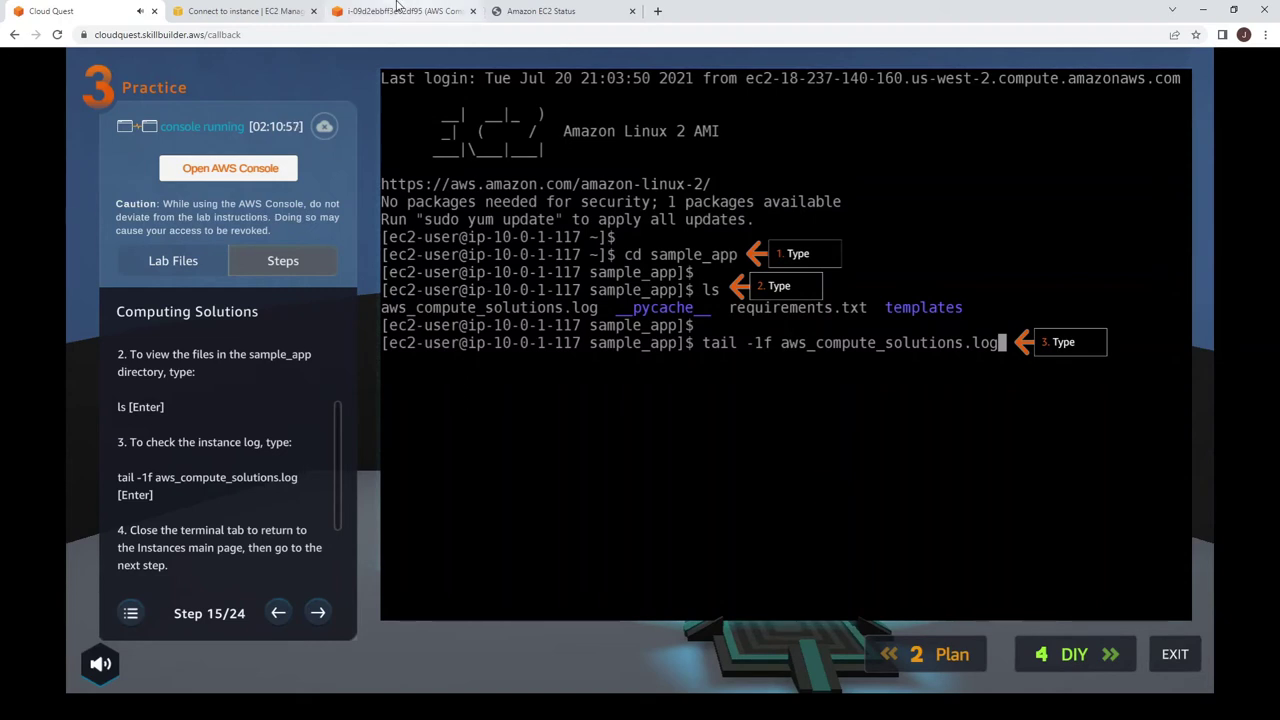
left_click(430, 6)
type("tail -lf aws")
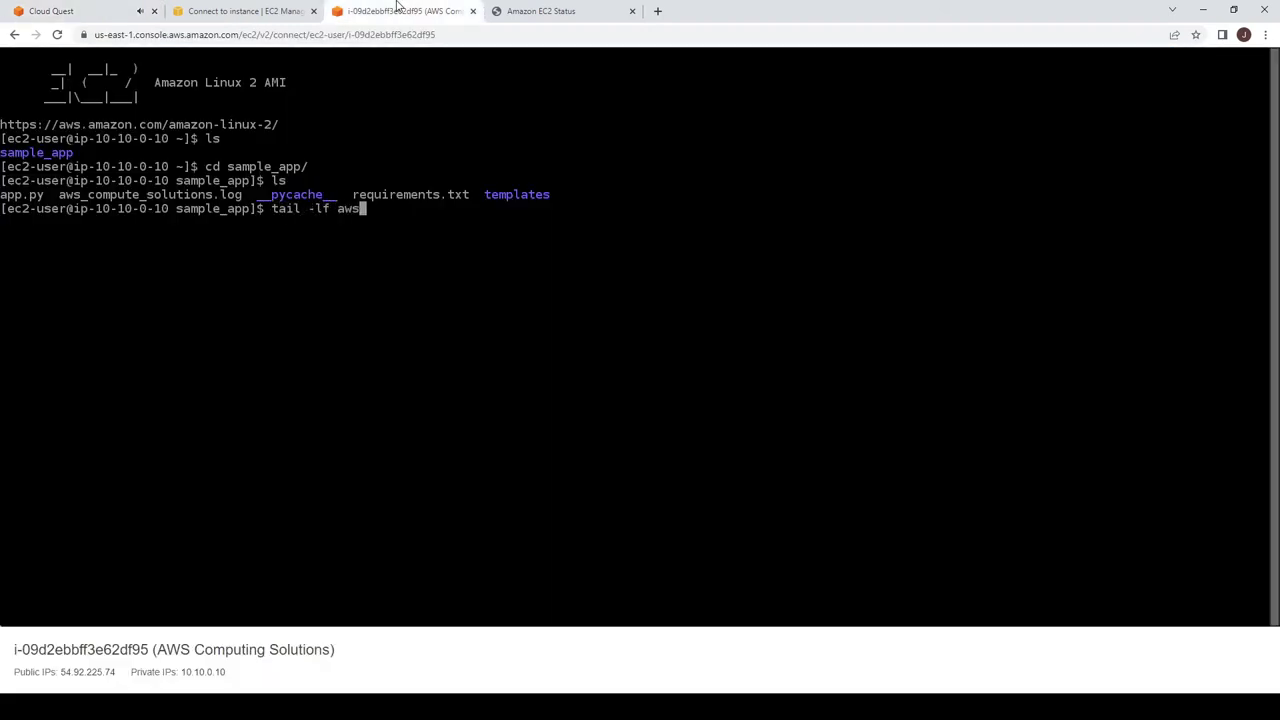
key("Tab")
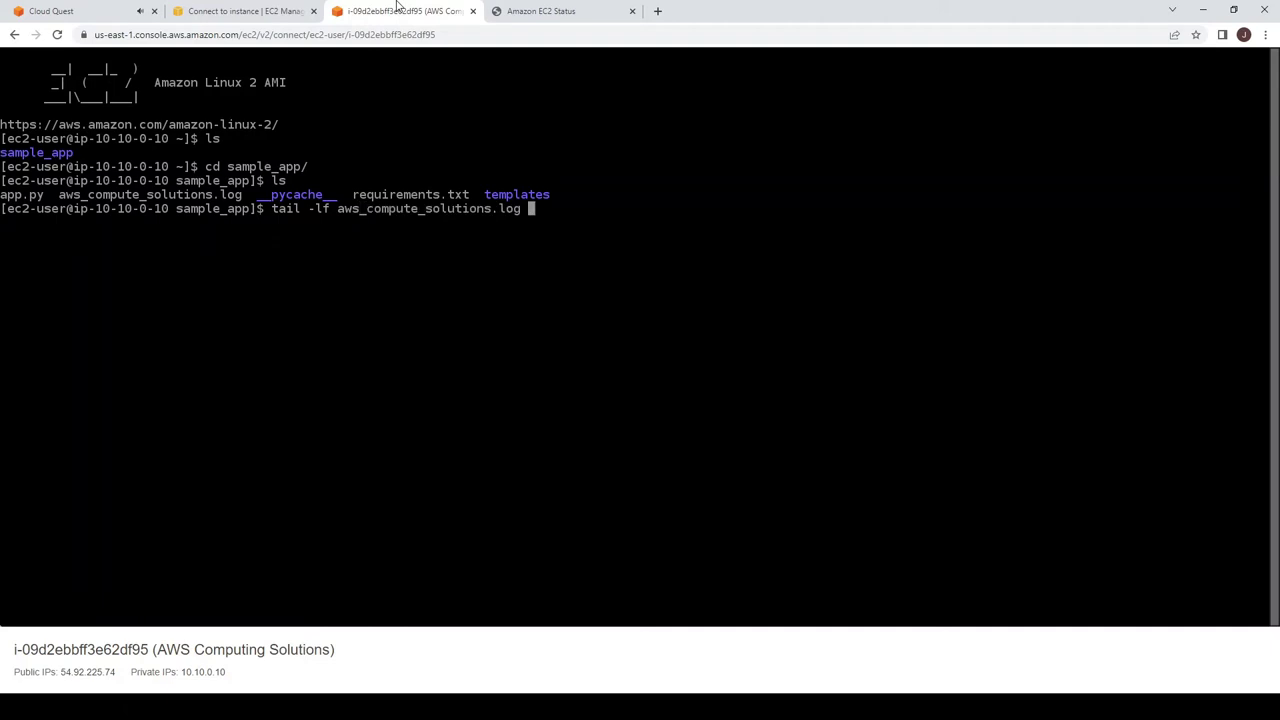
key("Return")
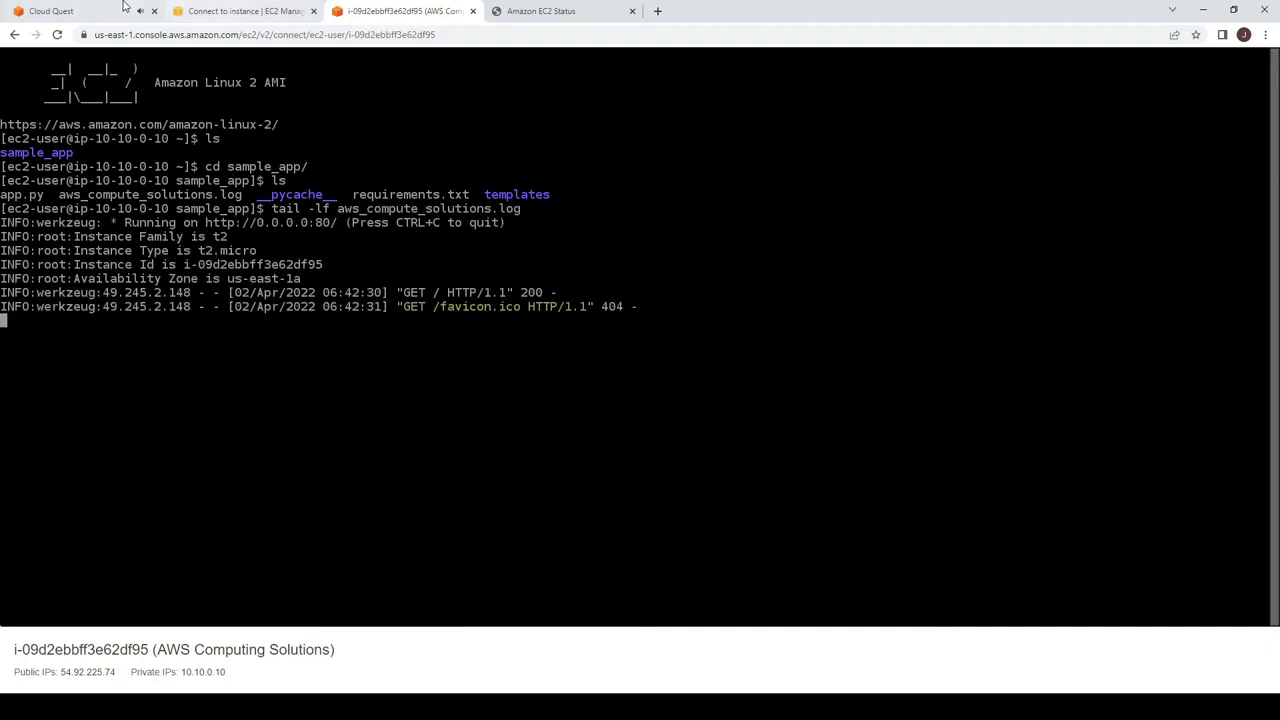
Step: Read the rest of the Step 15 instructions and advance the Cloud Quest lab guide to Step 16
left_click(60, 11)
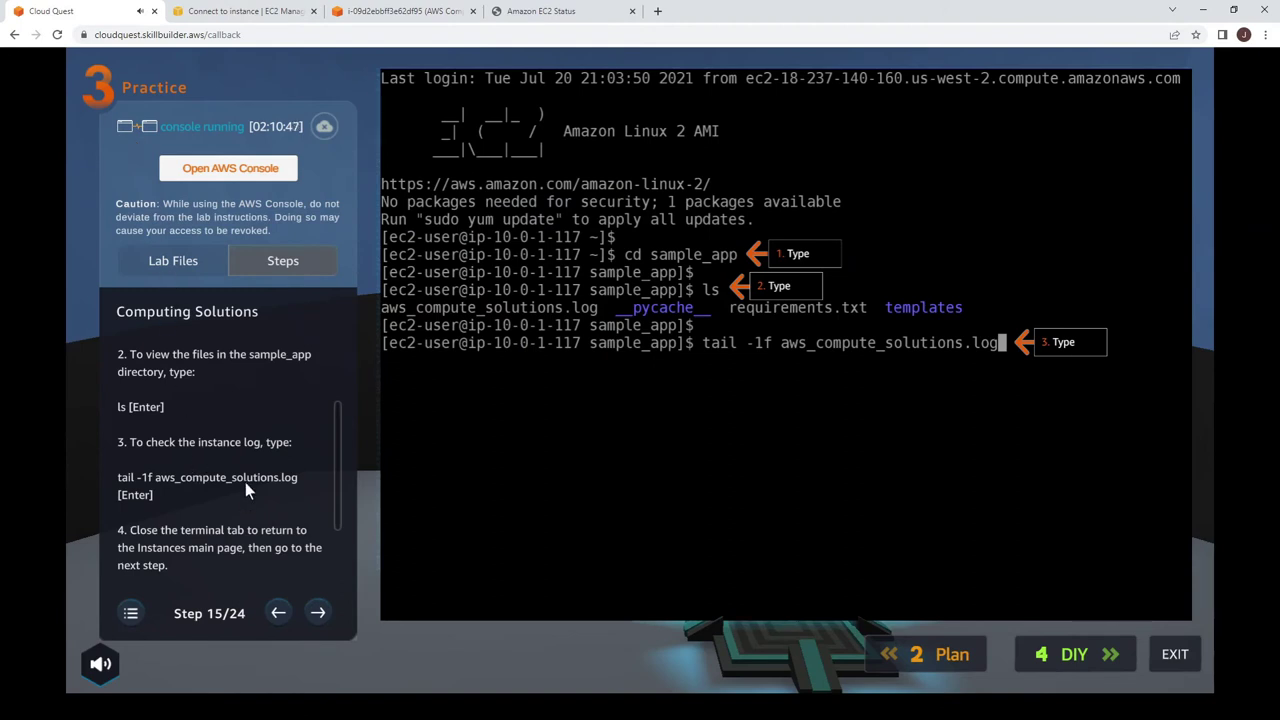
left_click_drag(335, 493, 336, 546)
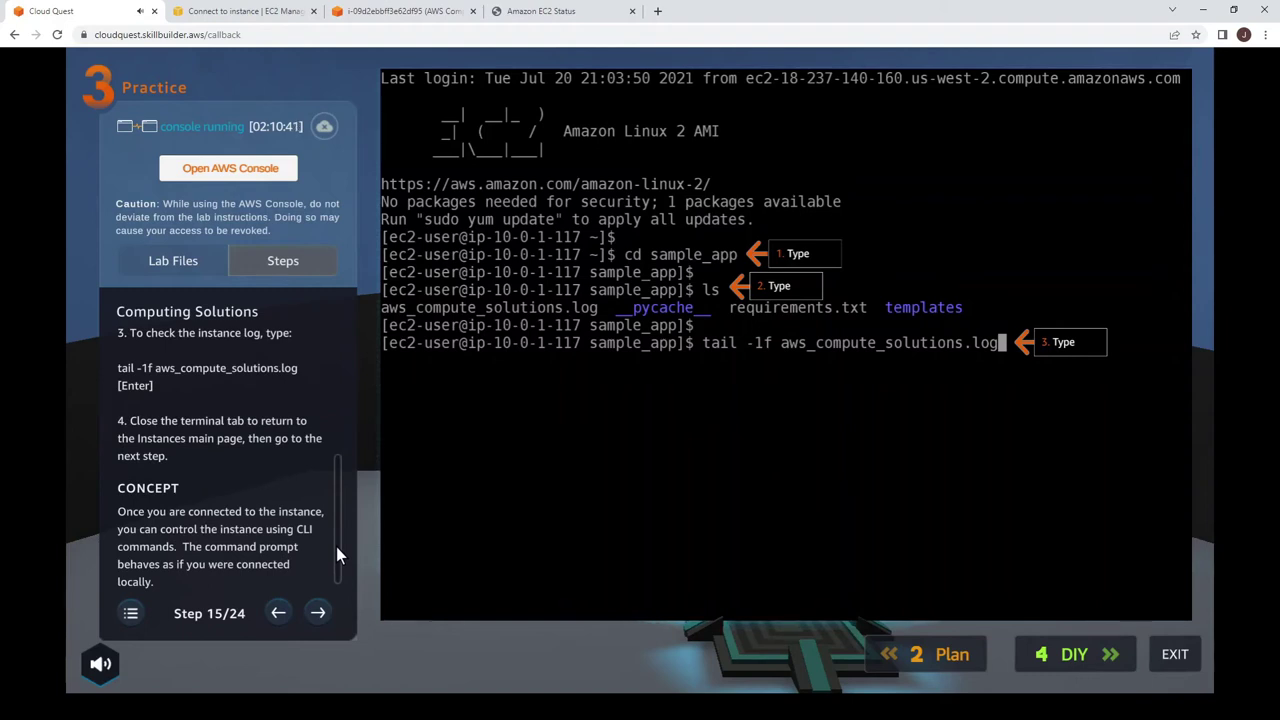
left_click(318, 613)
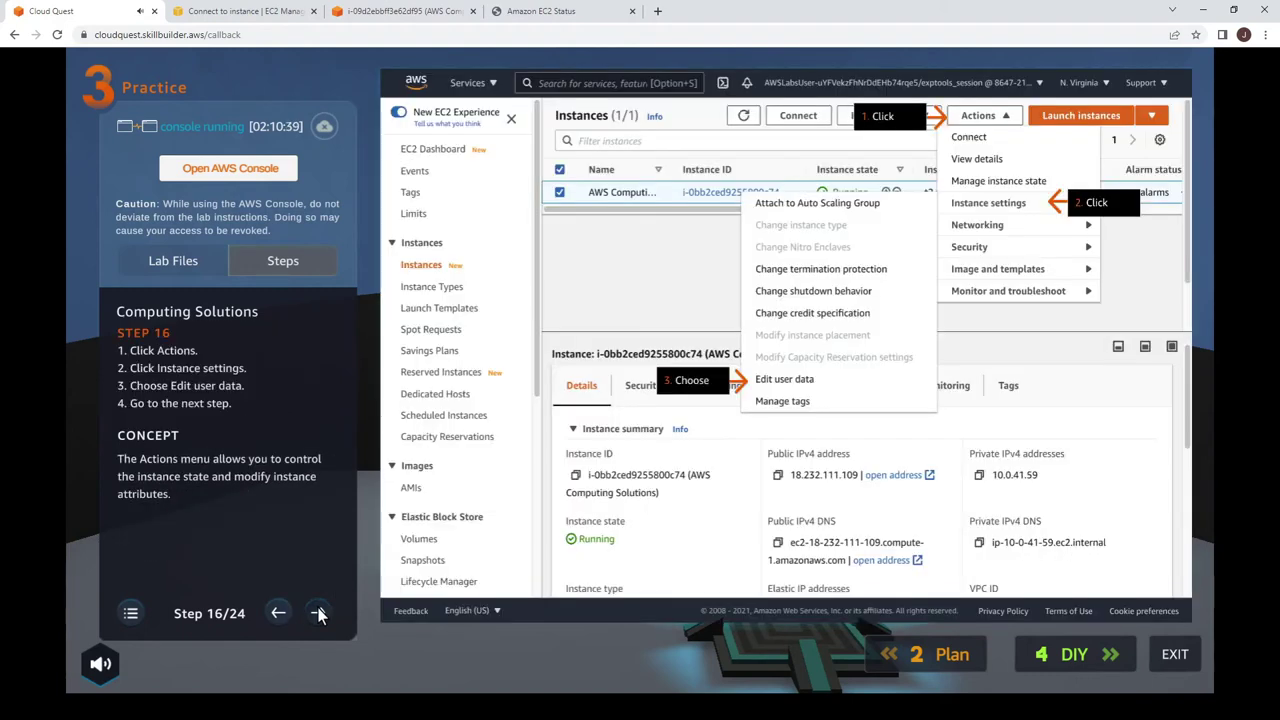
left_click(318, 613)
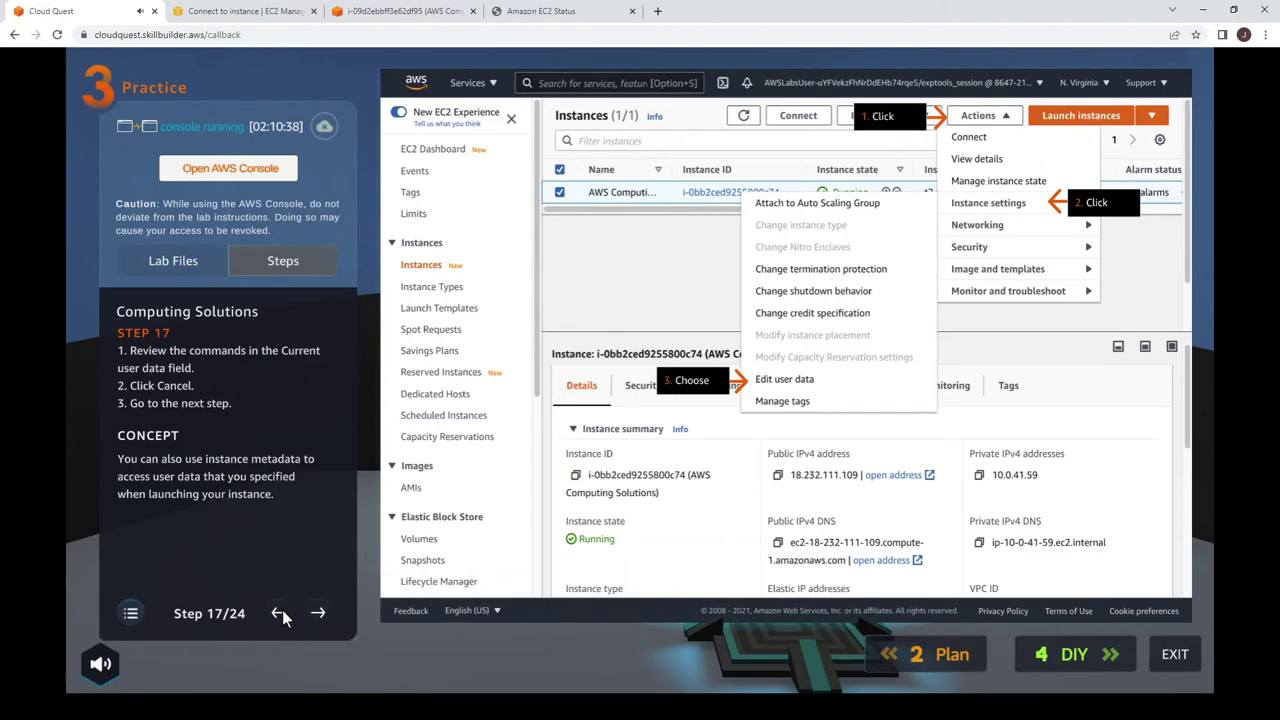
left_click(281, 613)
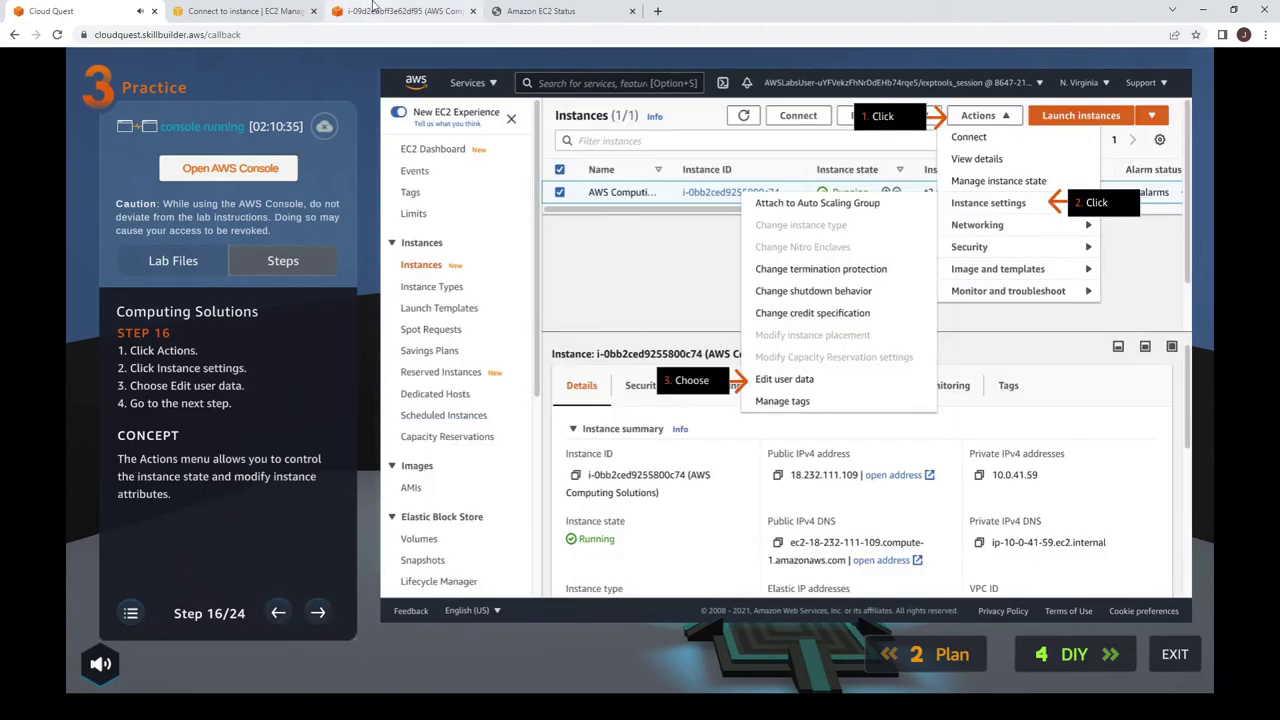
Step: Check the Step 16 instructions in the lab guide and return to the Instances list in the EC2 console
left_click(372, 8)
left_click(240, 11)
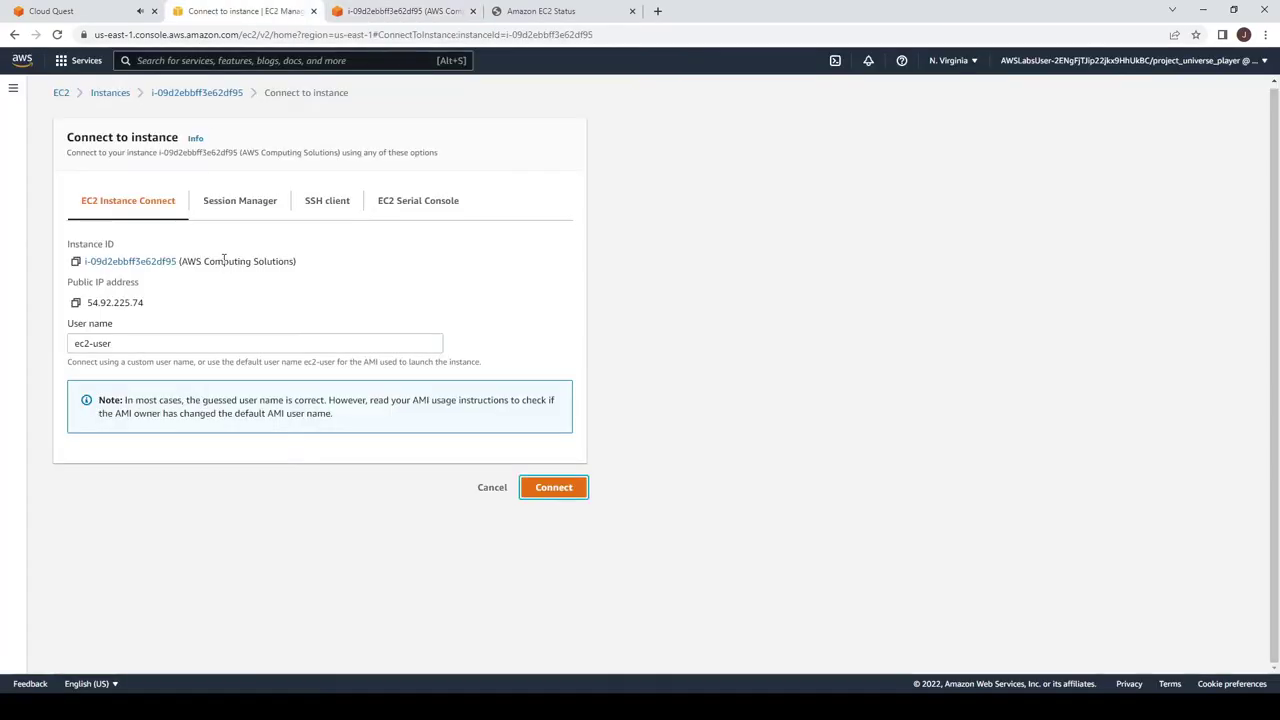
left_click(70, 9)
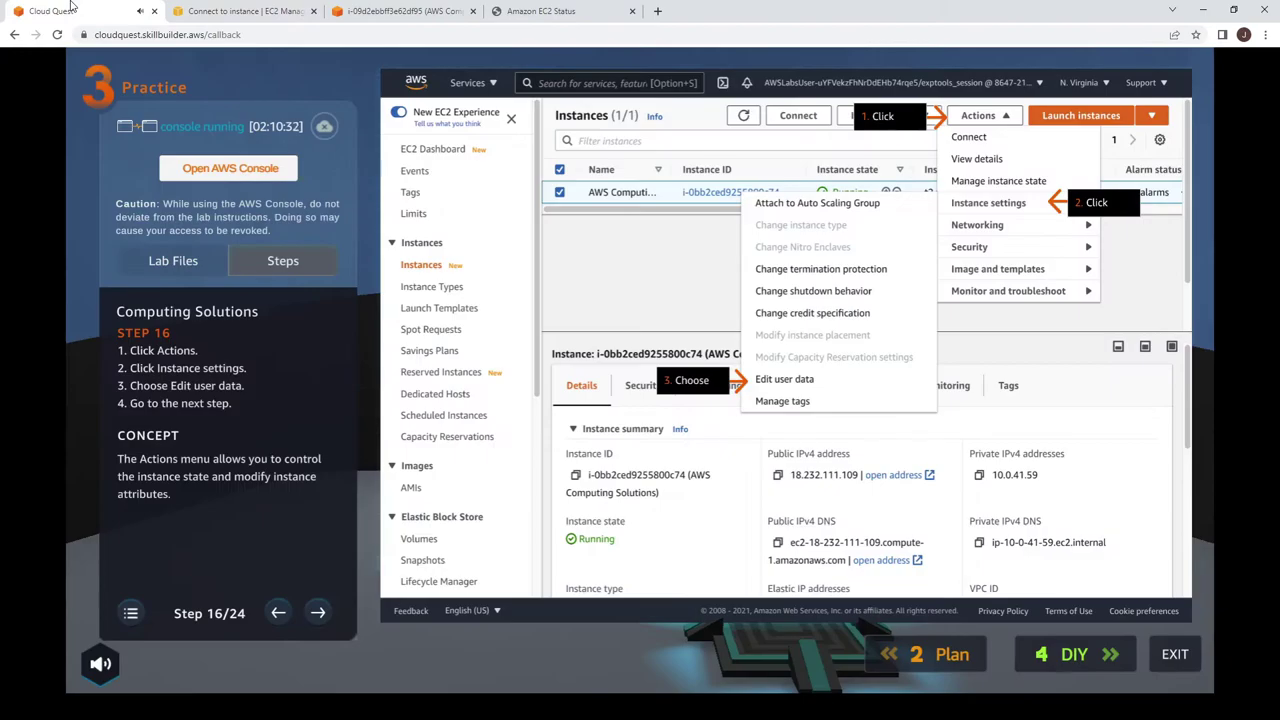
left_click(178, 10)
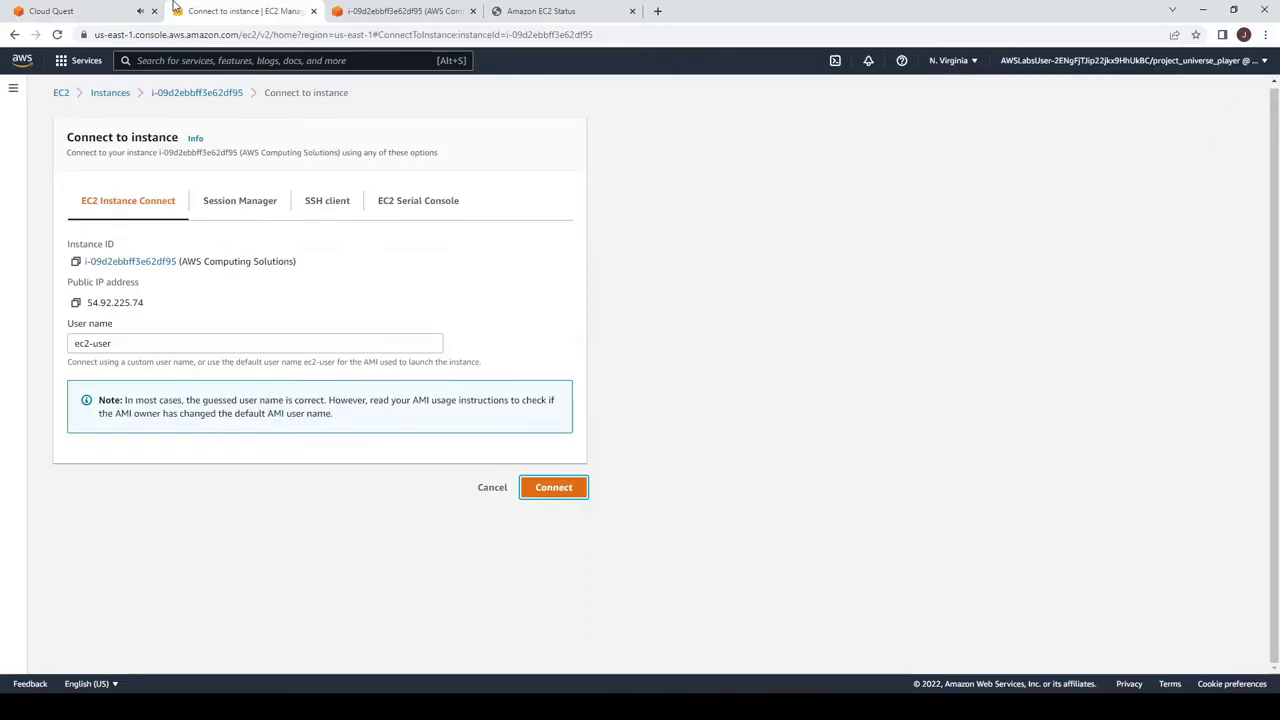
left_click(100, 94)
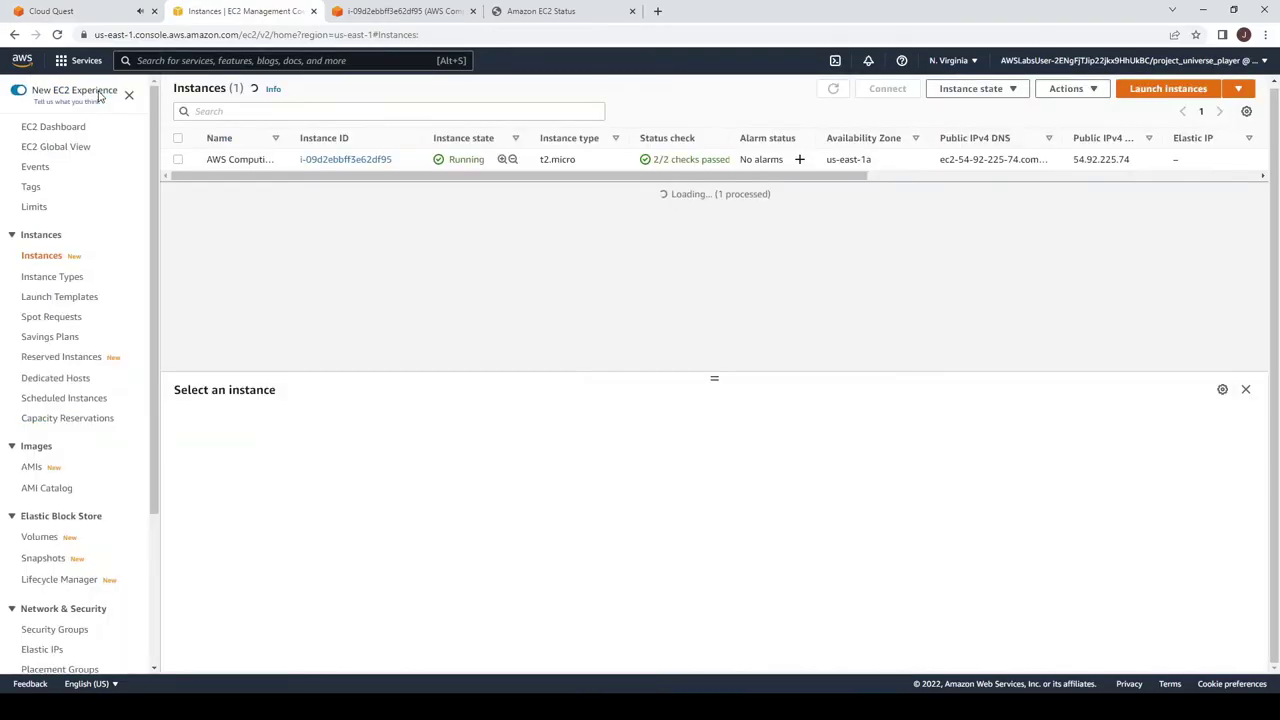
Step: Select the AWS Computing Solutions instance and open its Edit user data page, checking the lab guide's Step 16 instructions
left_click(1090, 92)
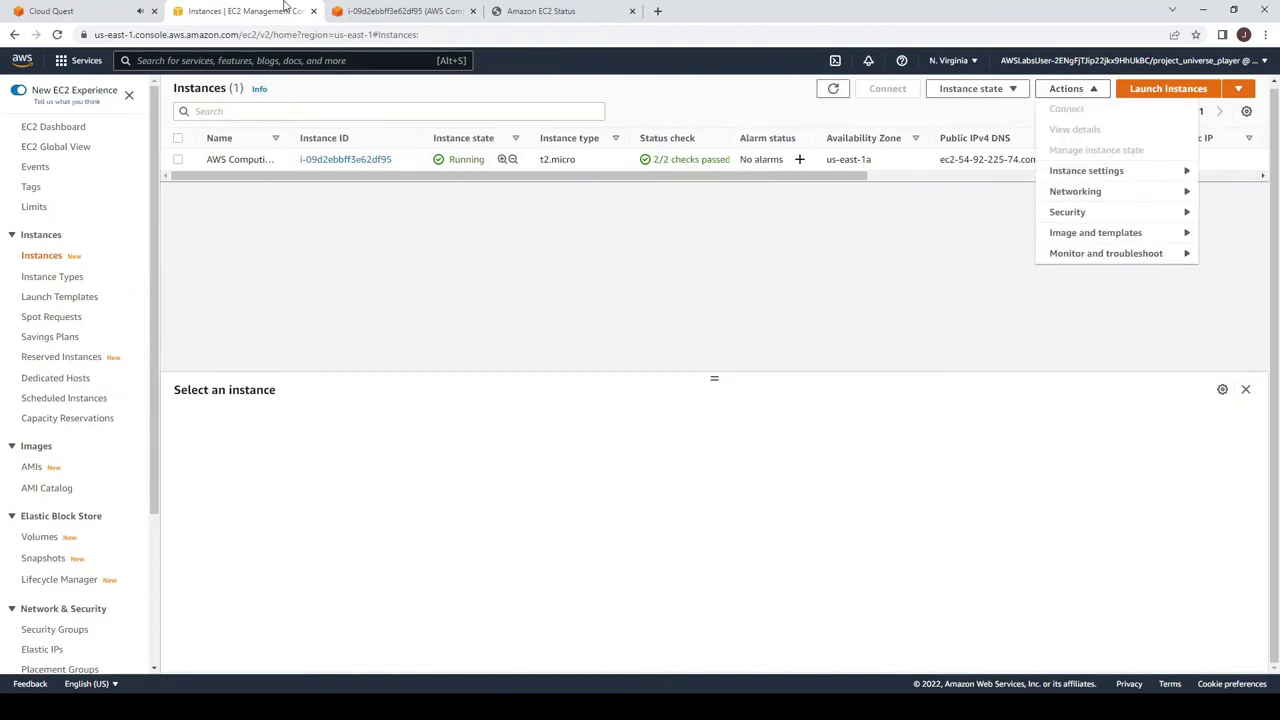
left_click(69, 8)
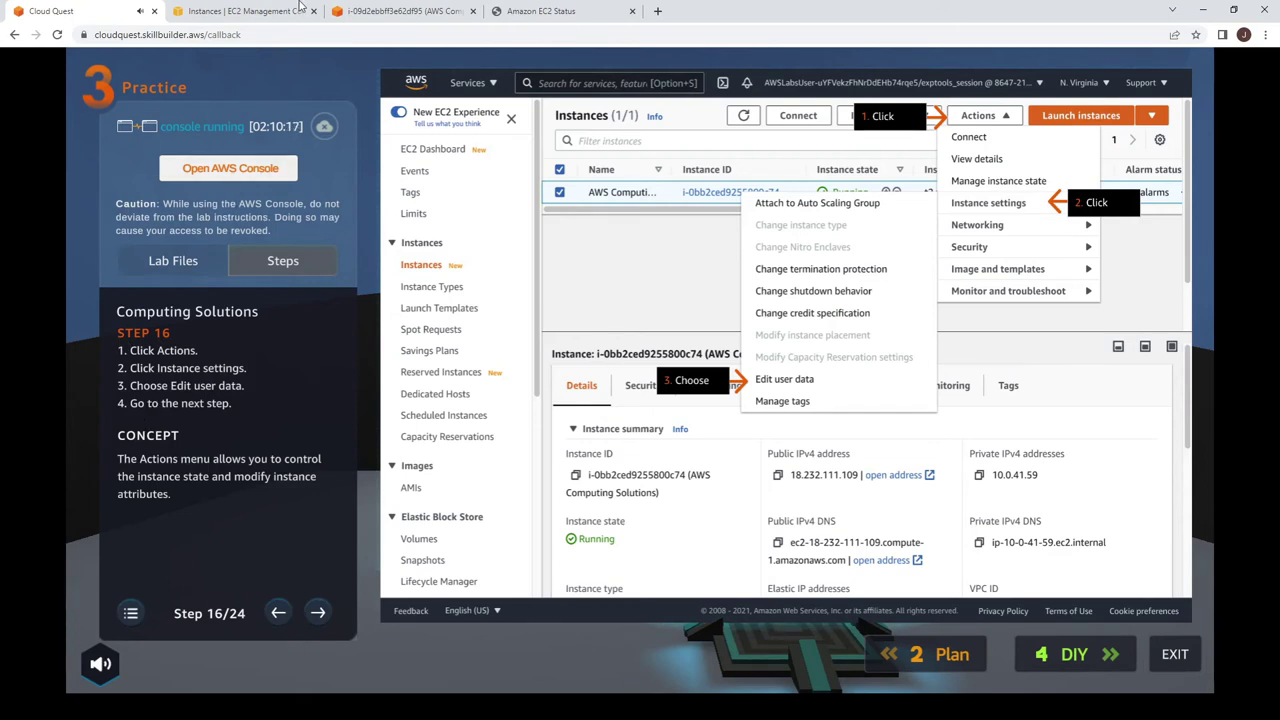
left_click(200, 8)
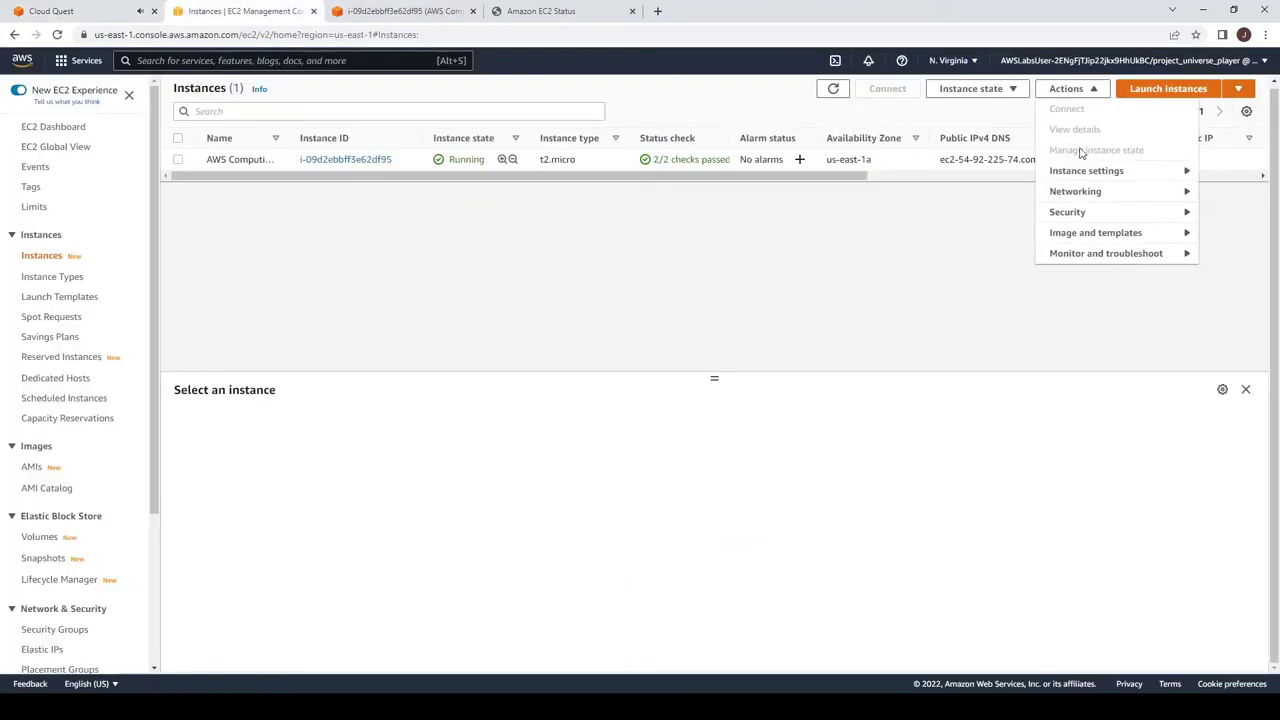
mouse_move(1104, 176)
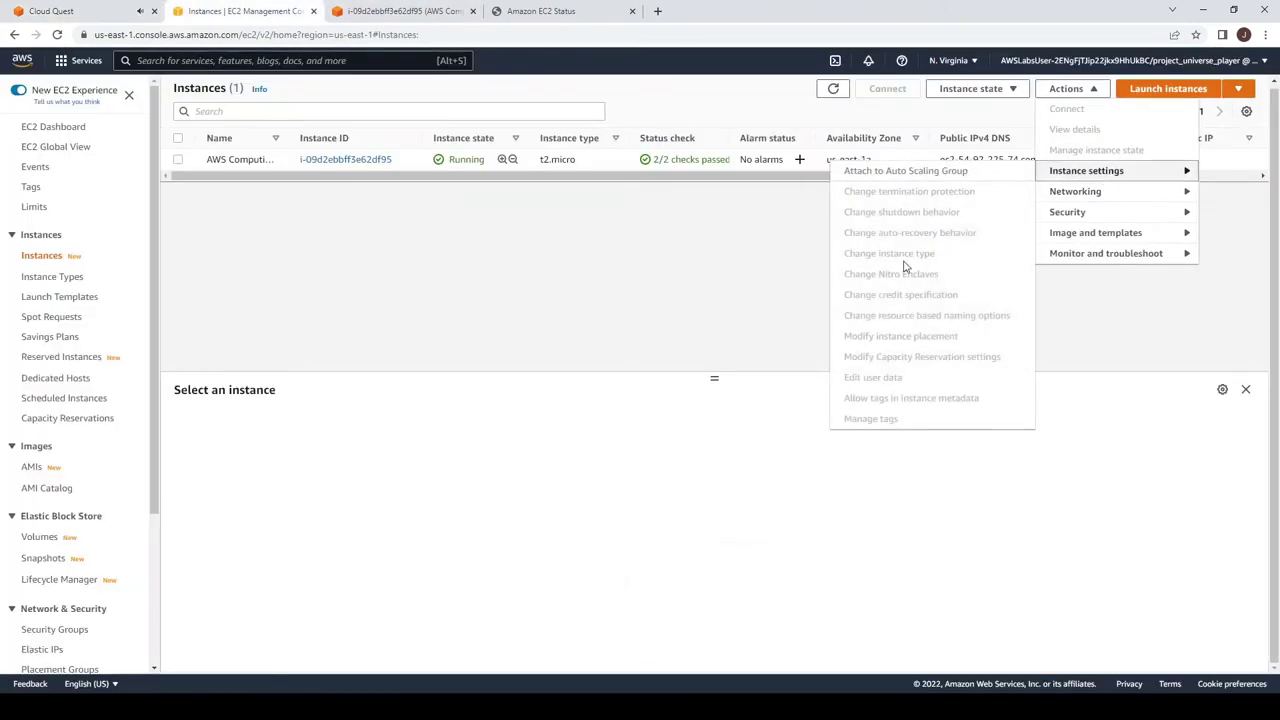
left_click(80, 8)
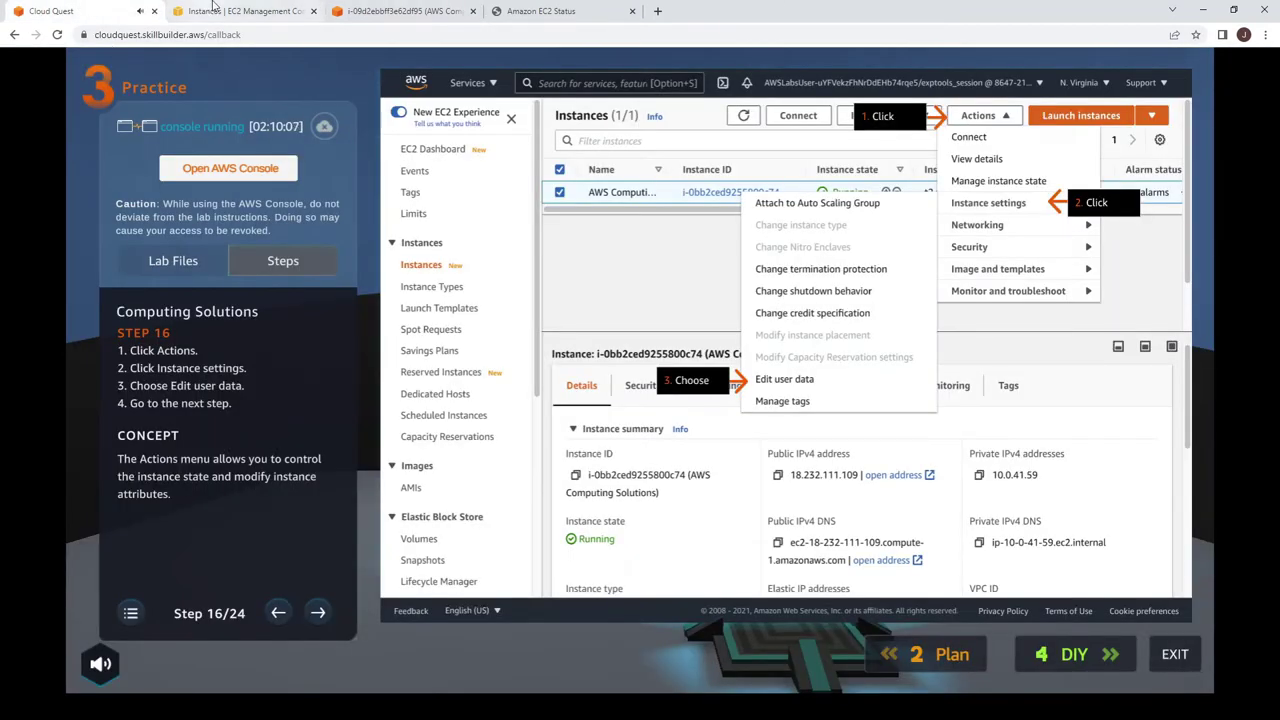
left_click(213, 8)
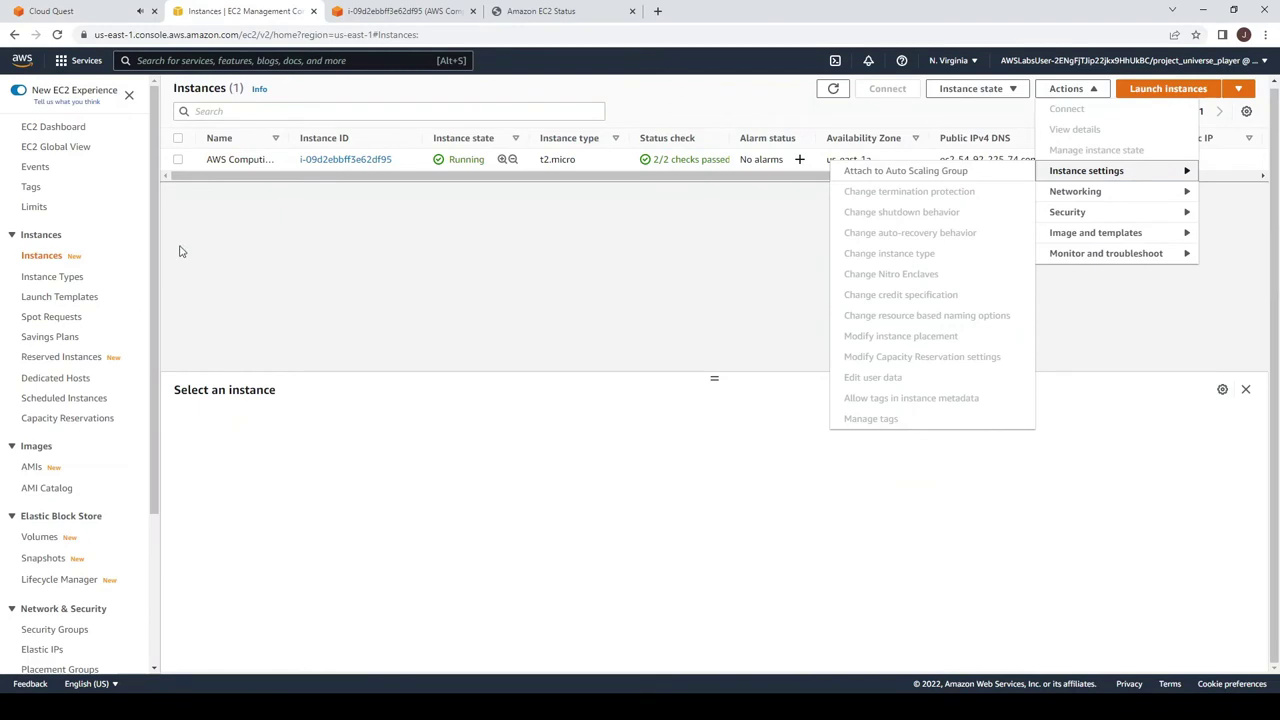
left_click(178, 161)
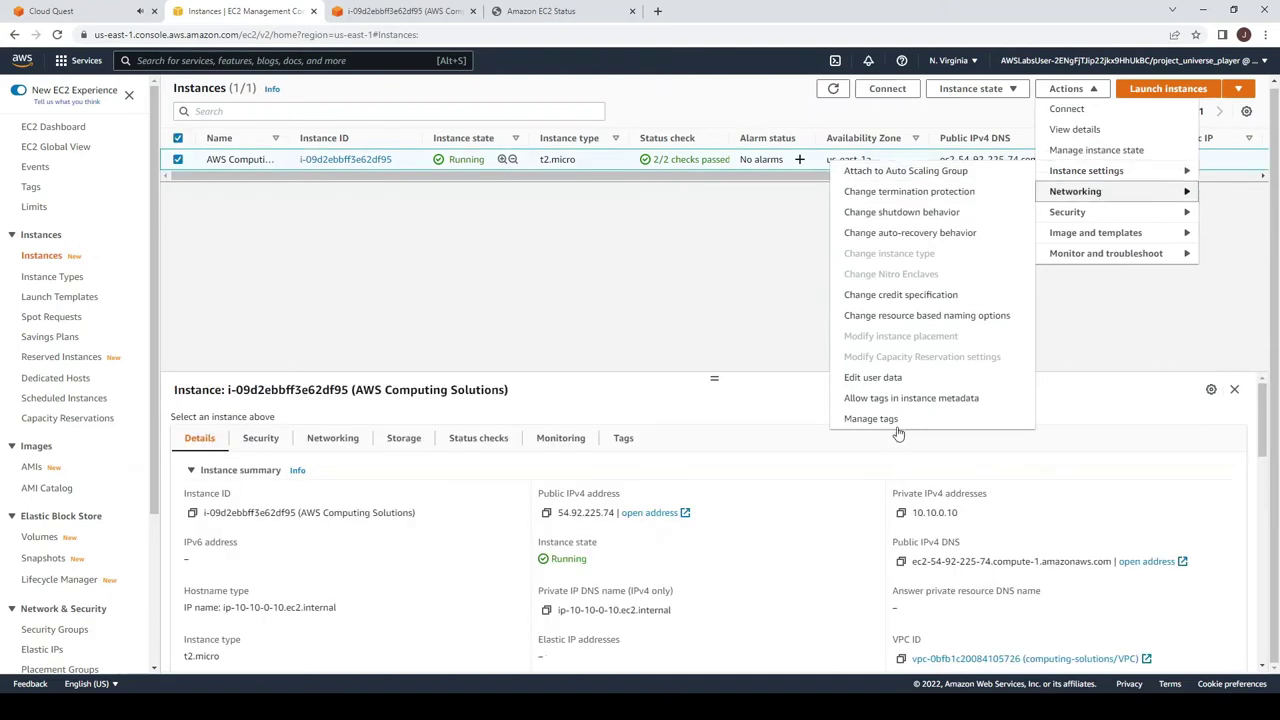
left_click(872, 377)
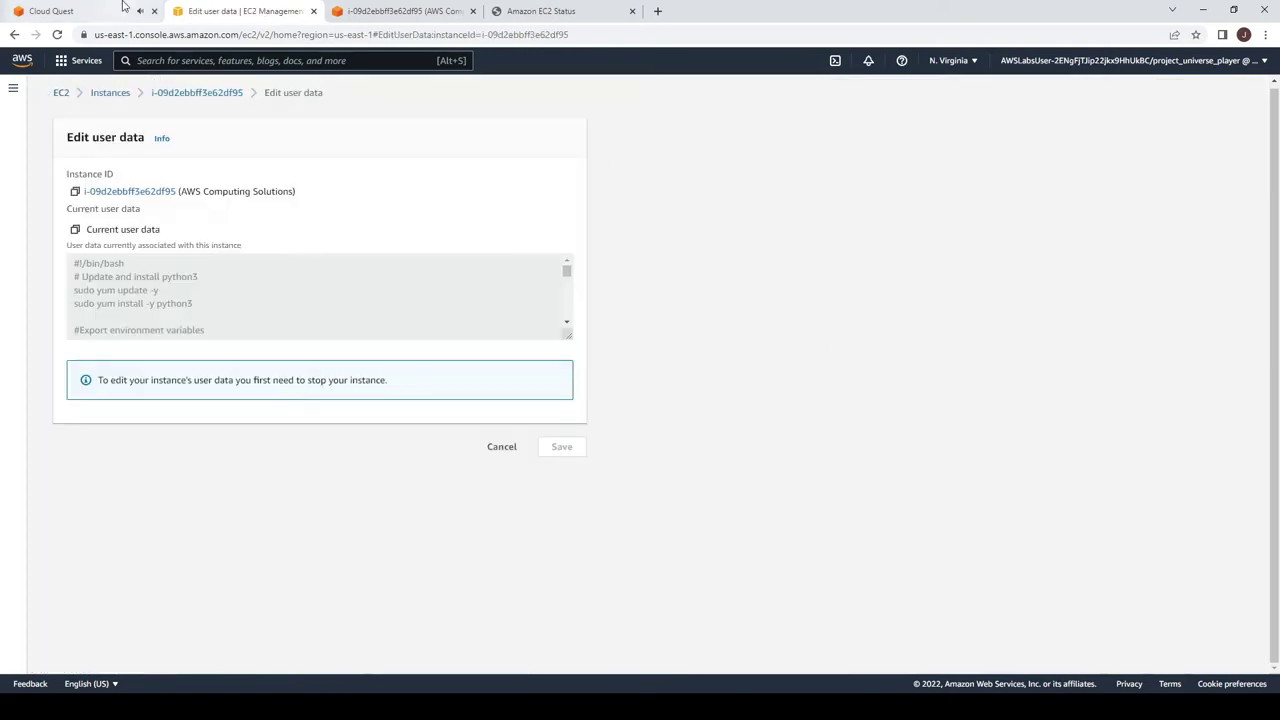
Step: Advance the Cloud Quest lab guide to Step 17 and review the instance's current user data commands in the EC2 console
left_click(69, 9)
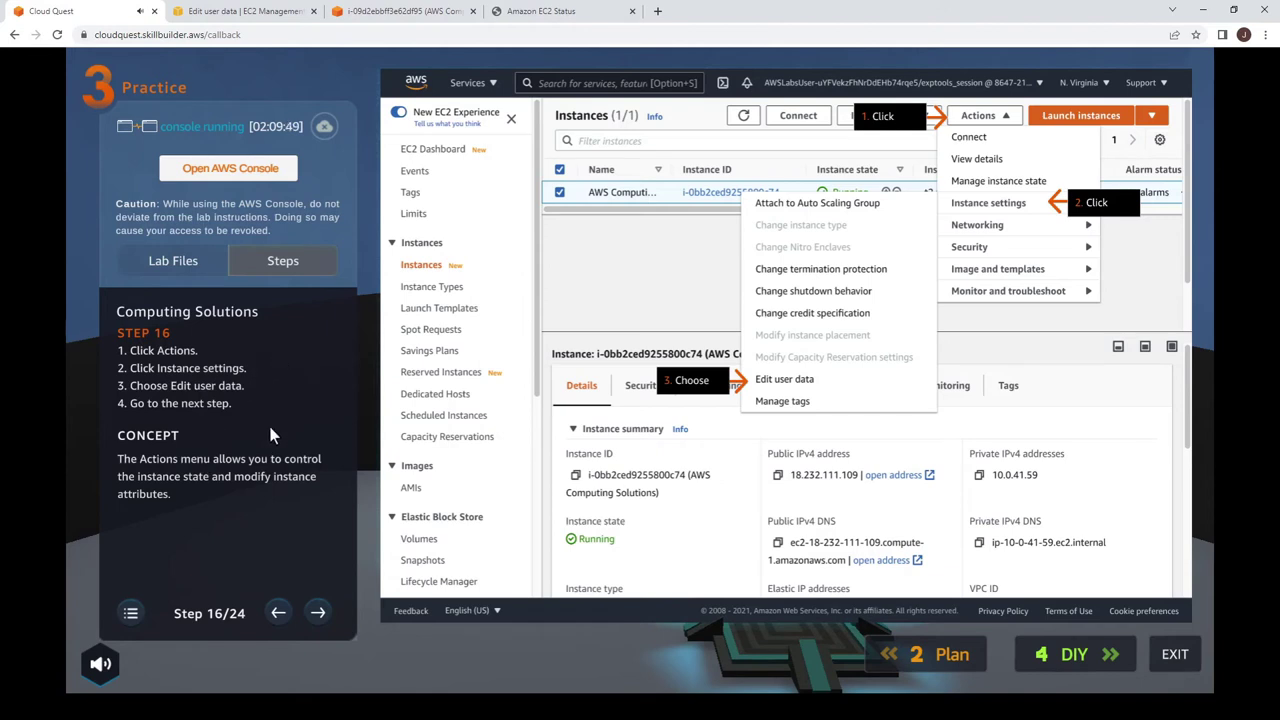
left_click(318, 613)
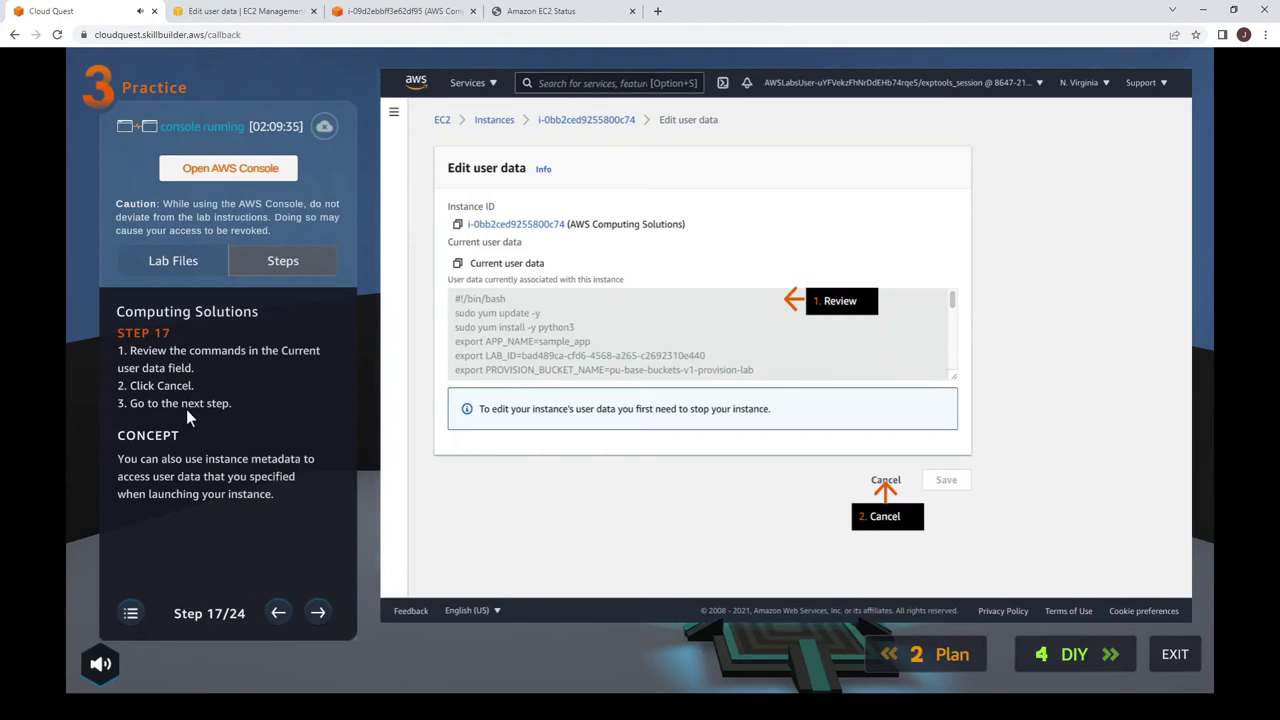
left_click(245, 11)
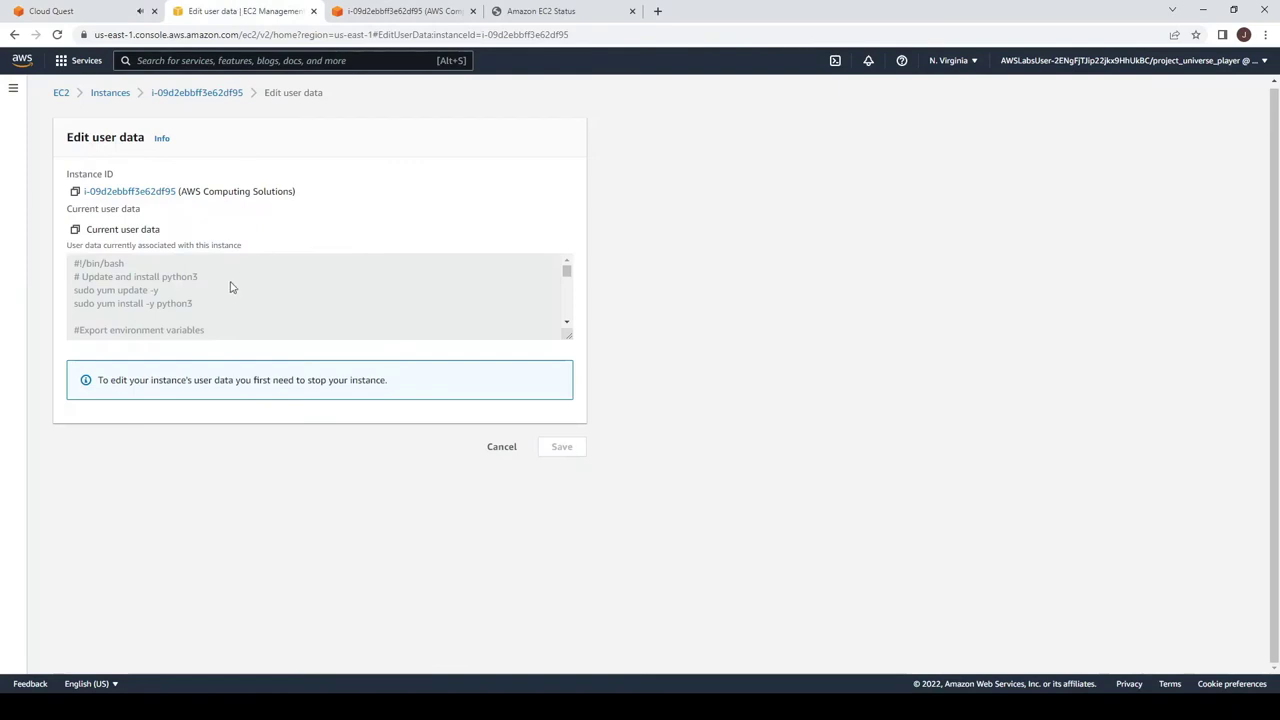
scroll(143, 291, "down", 8)
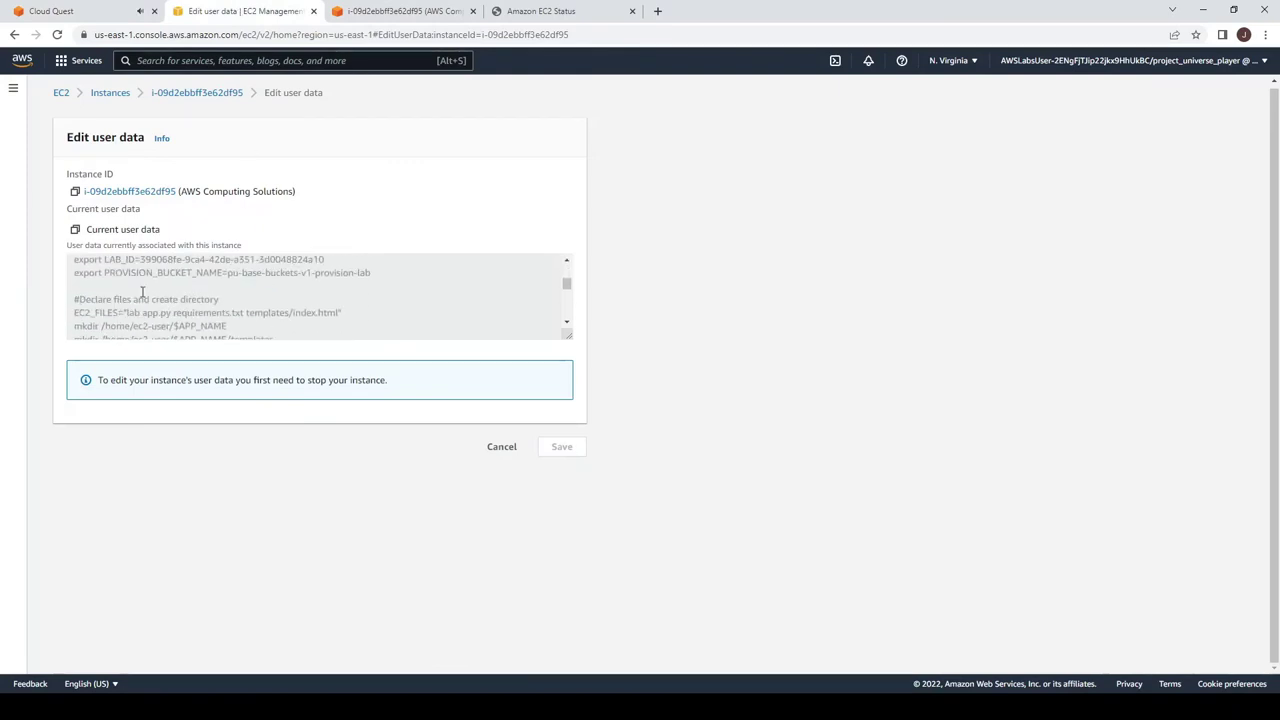
scroll(143, 291, "up", 8)
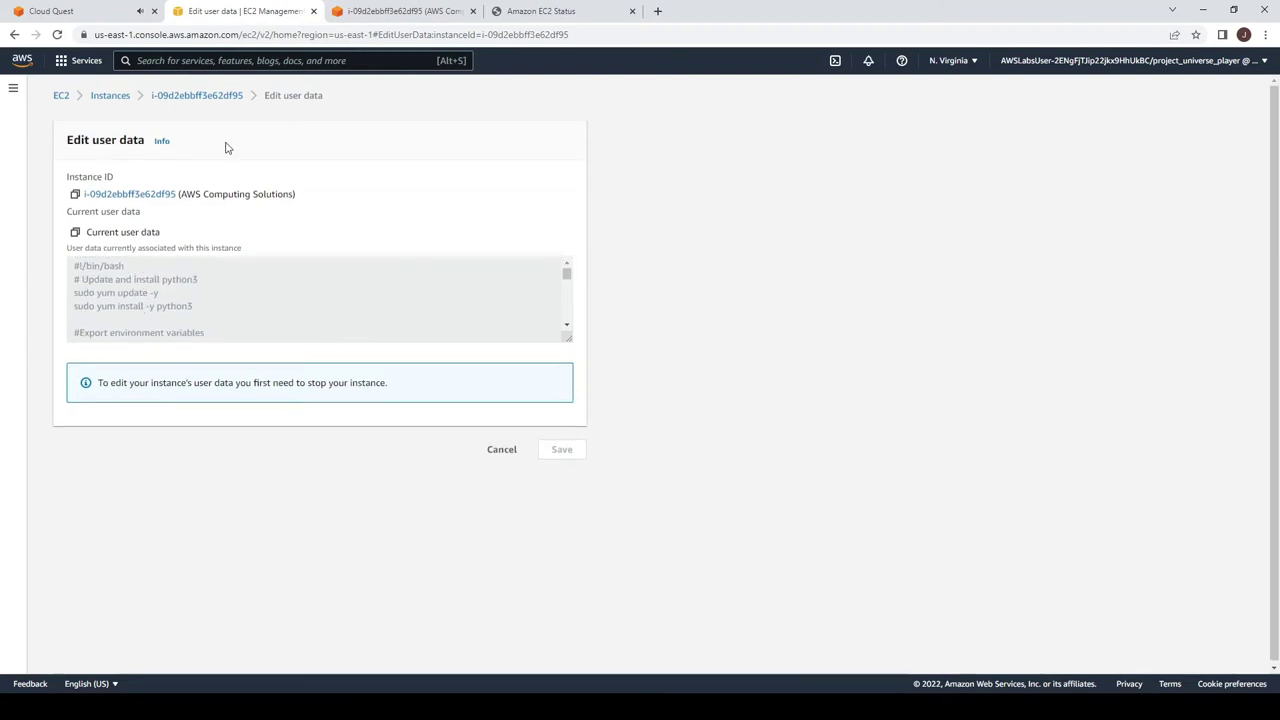
Step: Advance the Cloud Quest lab guide to Step 18 and cancel the Edit user data page in the EC2 console
left_click(3, 6)
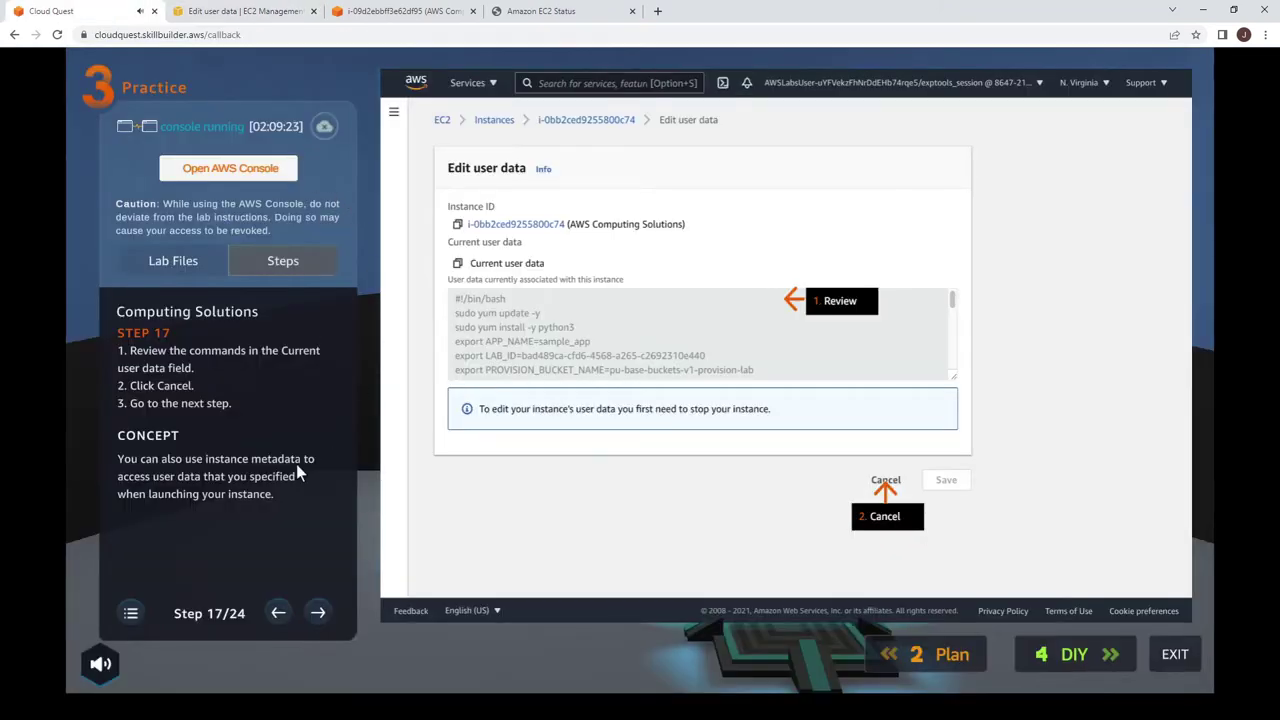
left_click(318, 614)
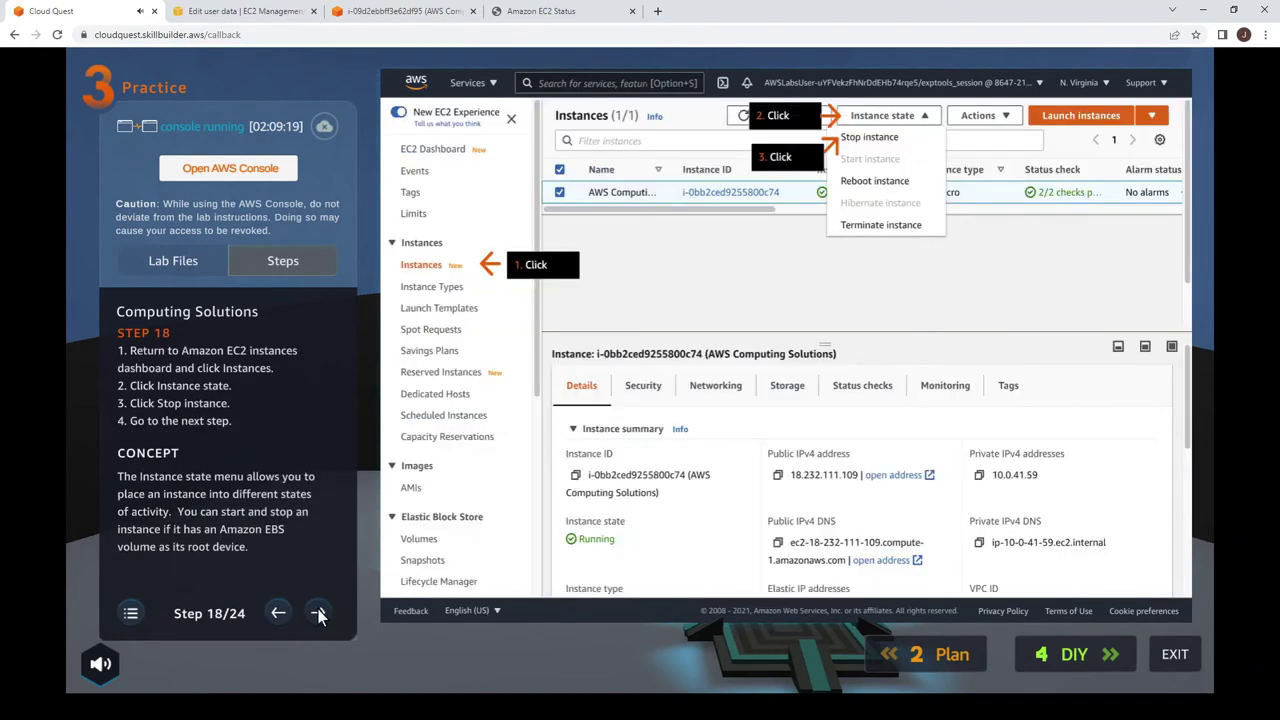
left_click(260, 8)
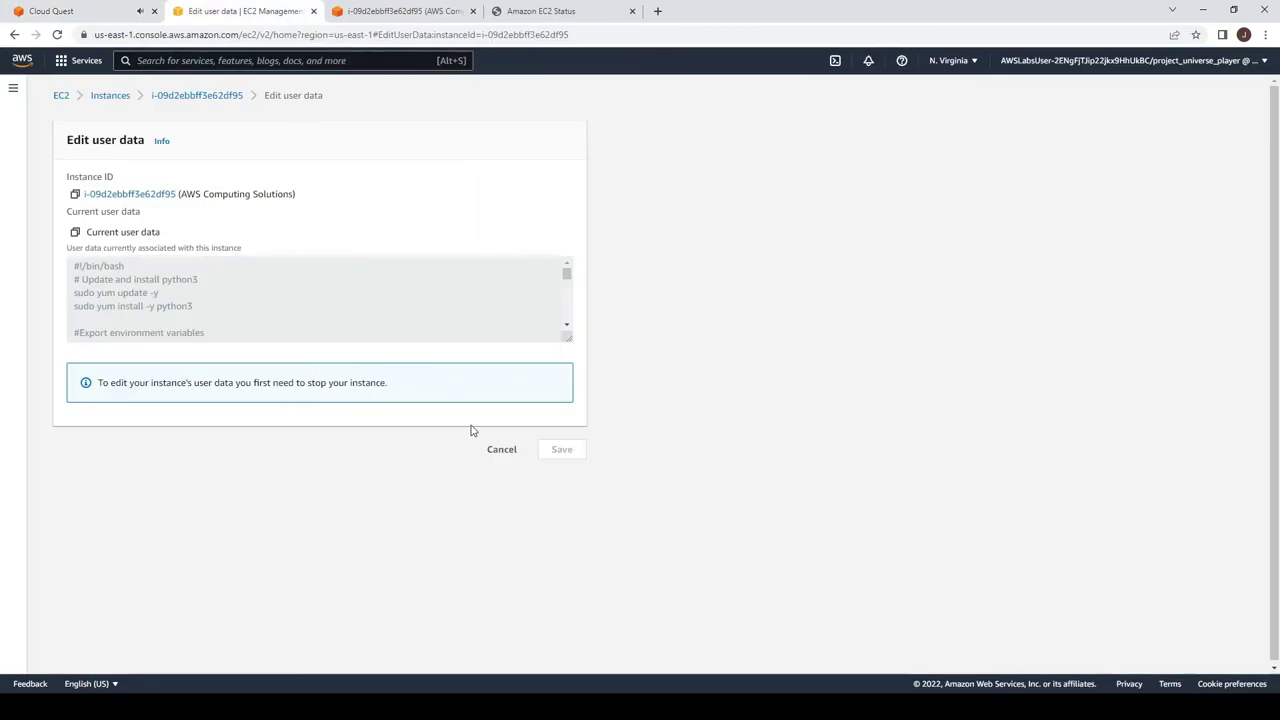
left_click(495, 452)
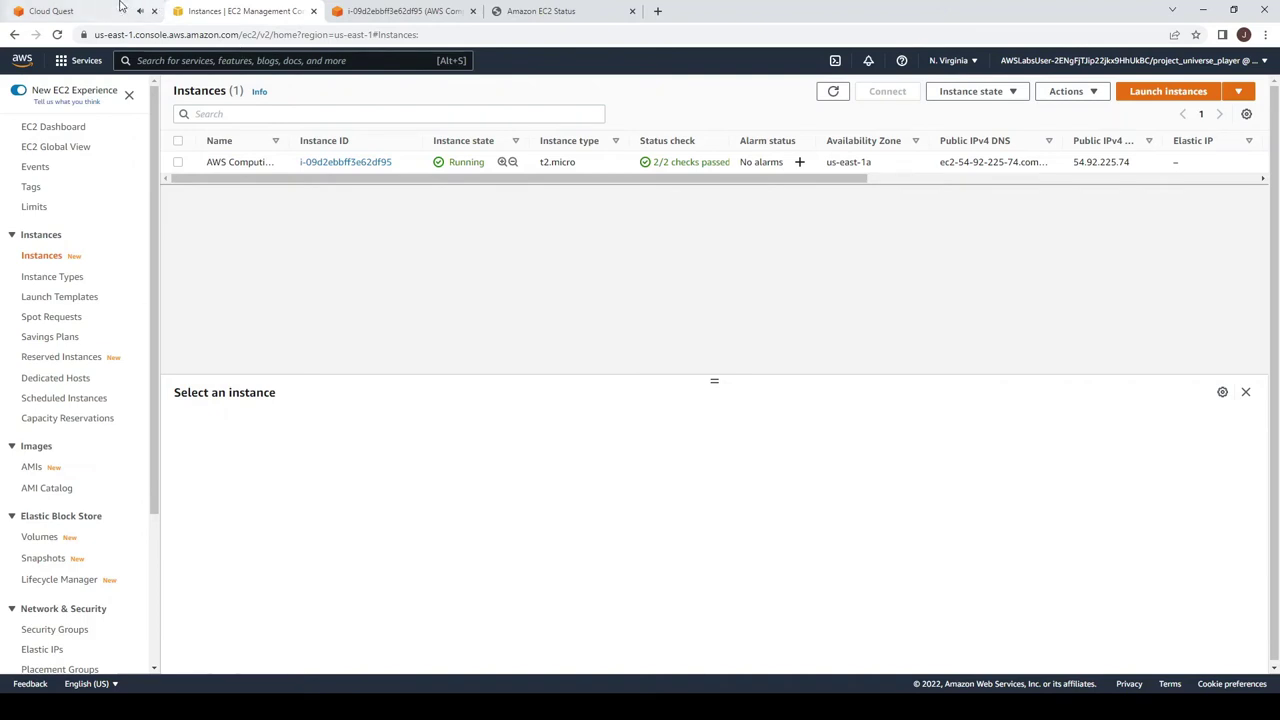
Step: Check the Step 18 instructions, select the AWS Computing Solutions instance in the EC2 console and choose to stop it
left_click(58, 10)
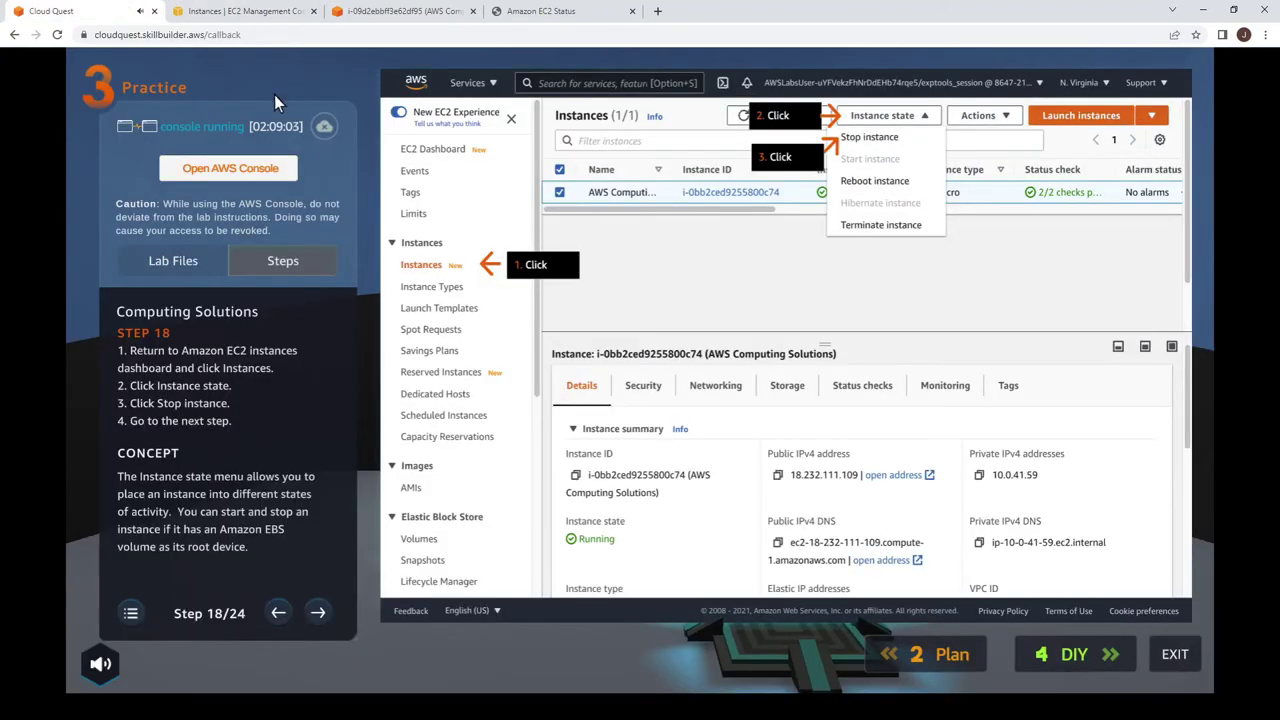
left_click(237, 8)
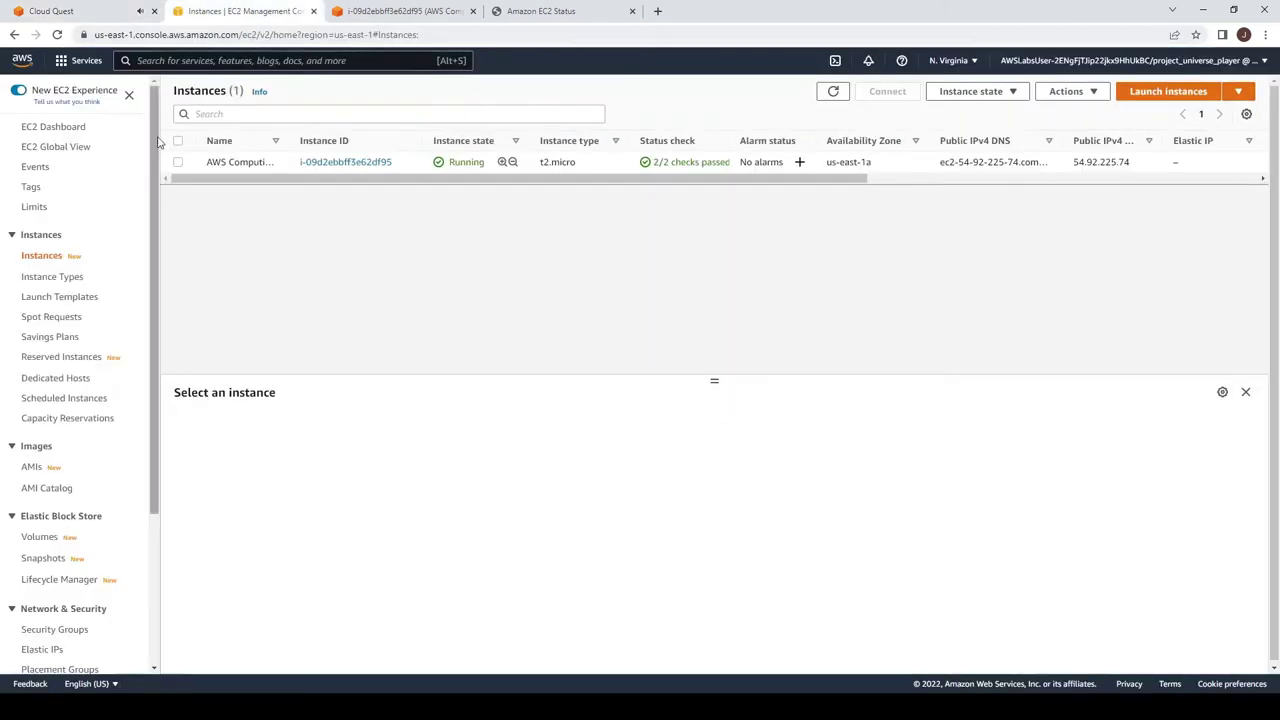
left_click(179, 164)
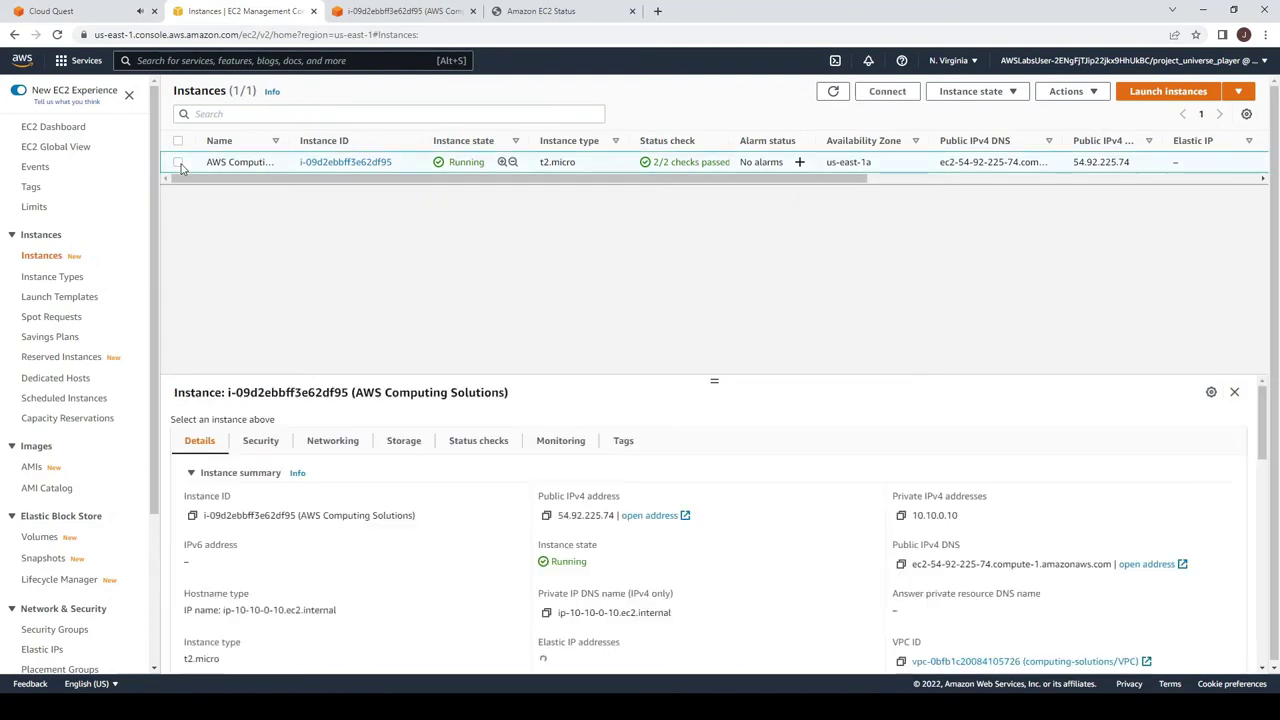
left_click(1013, 93)
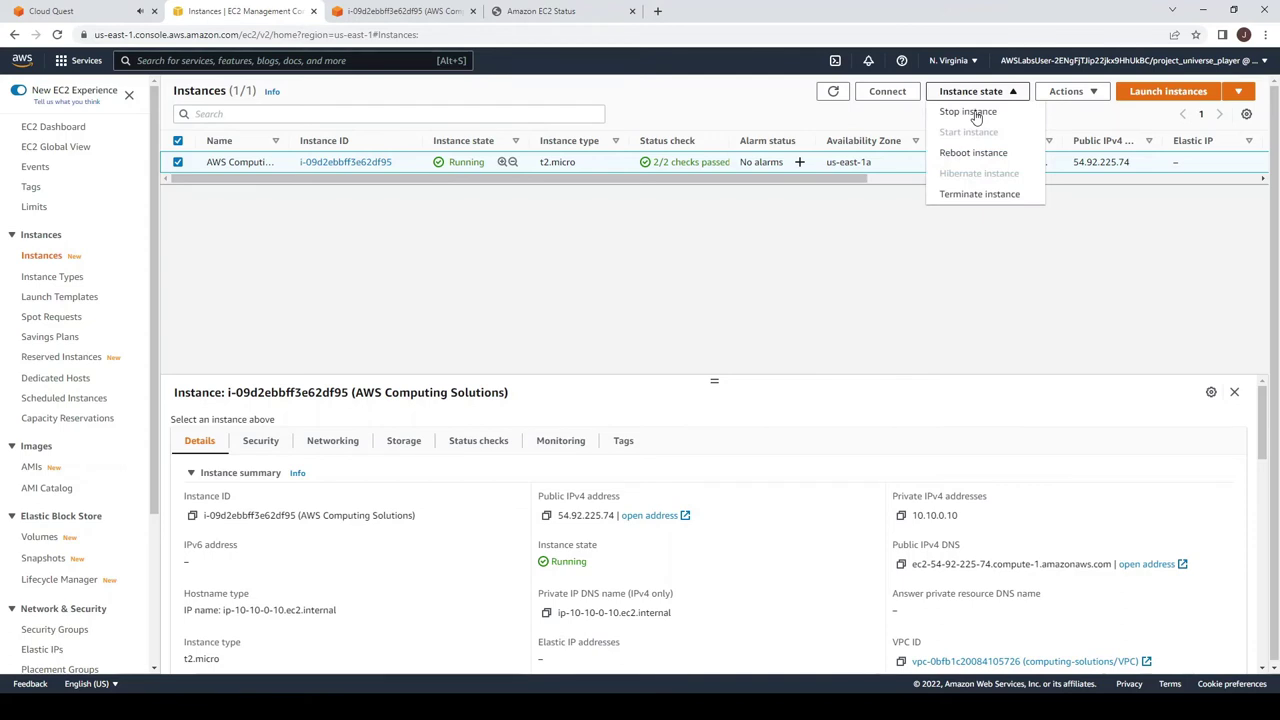
left_click(976, 117)
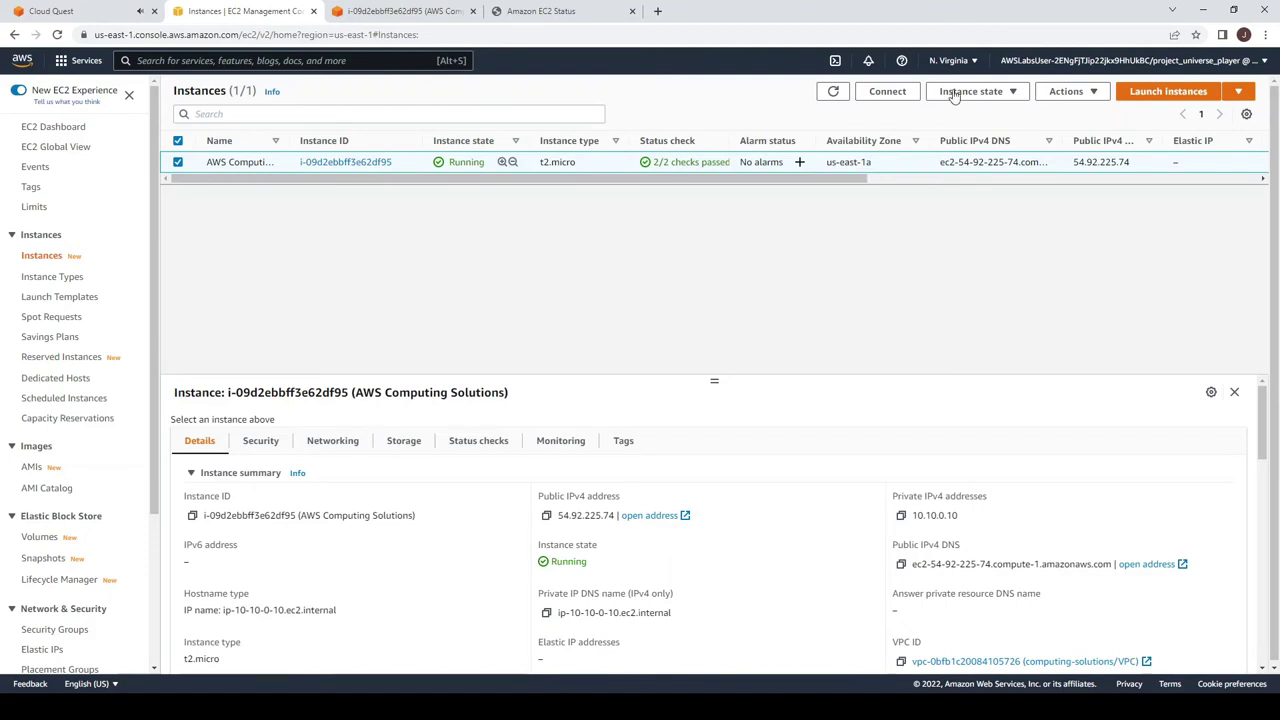
left_click(1019, 92)
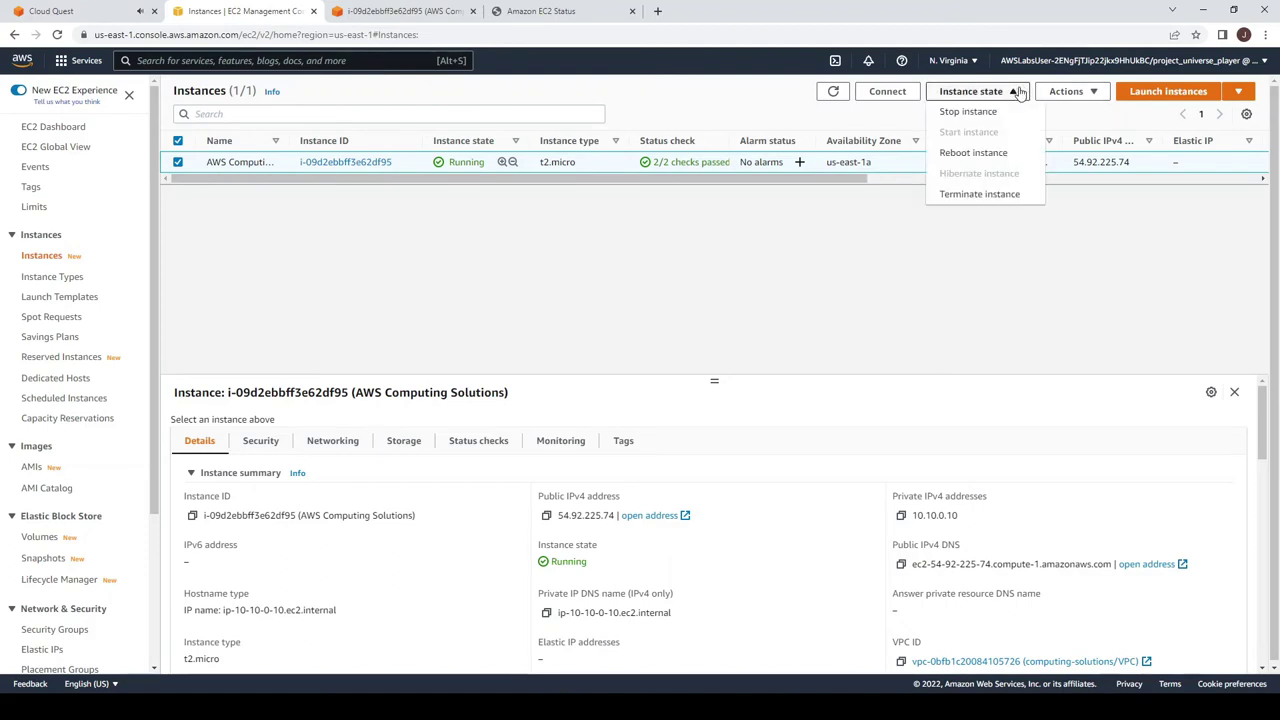
left_click(965, 112)
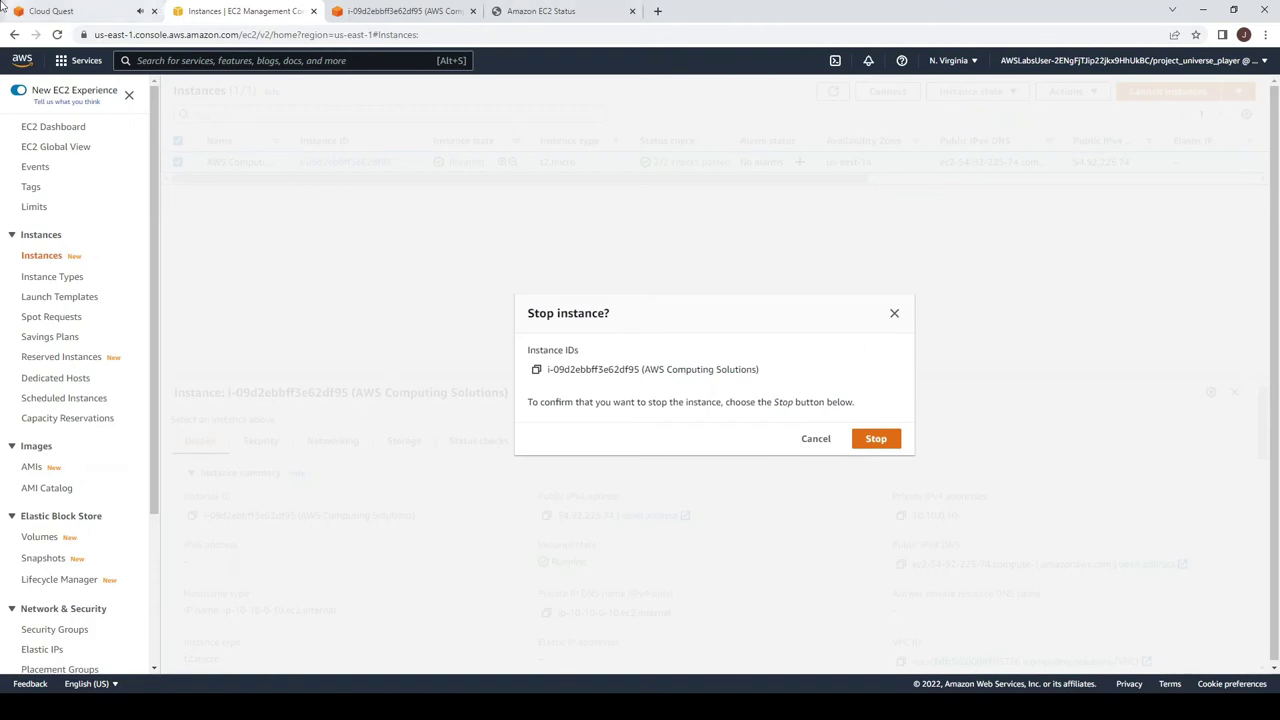
Step: Advance the Cloud Quest lab guide to Step 19 and confirm stopping the AWS Computing Solutions instance in the EC2 console
left_click(40, 10)
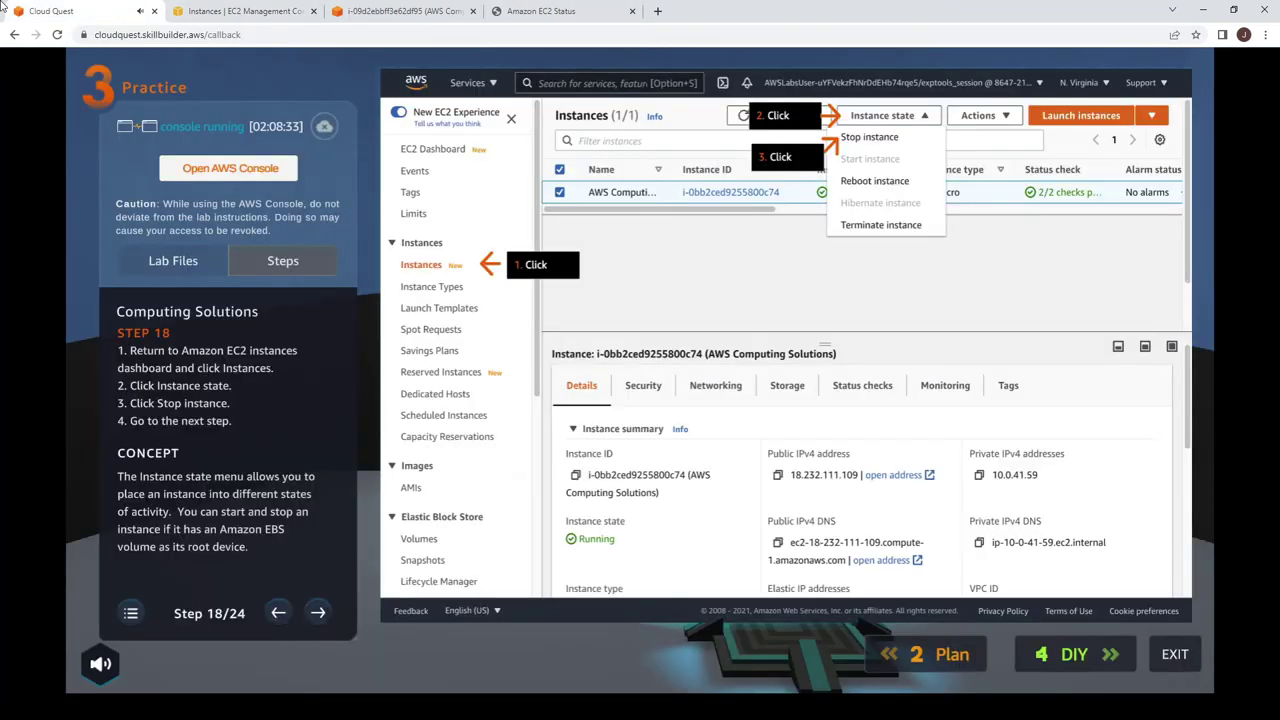
left_click(319, 613)
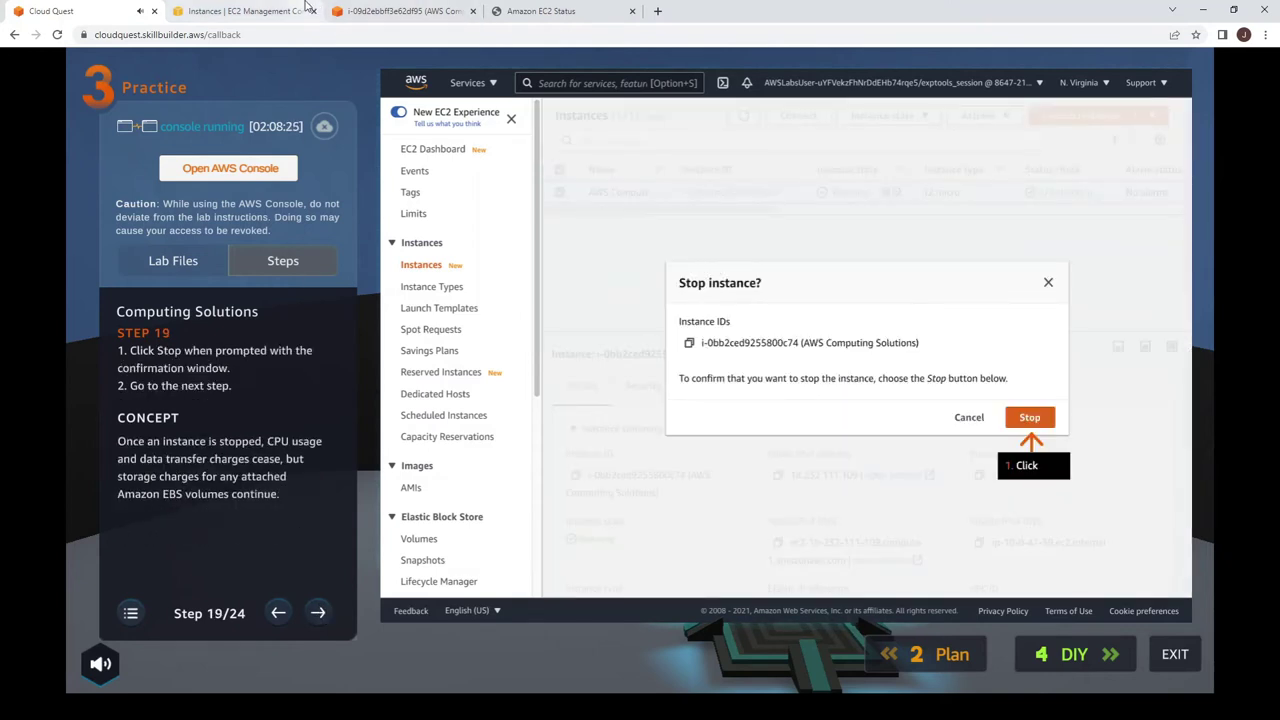
left_click(266, 8)
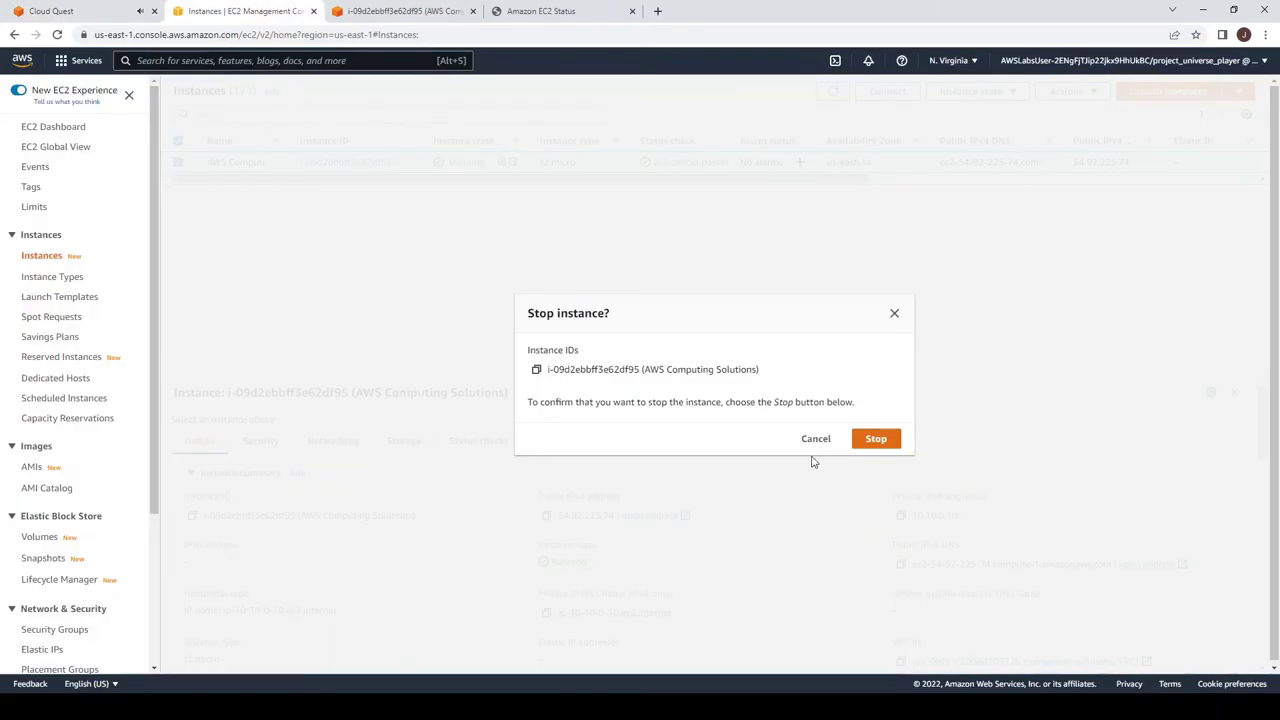
left_click(876, 440)
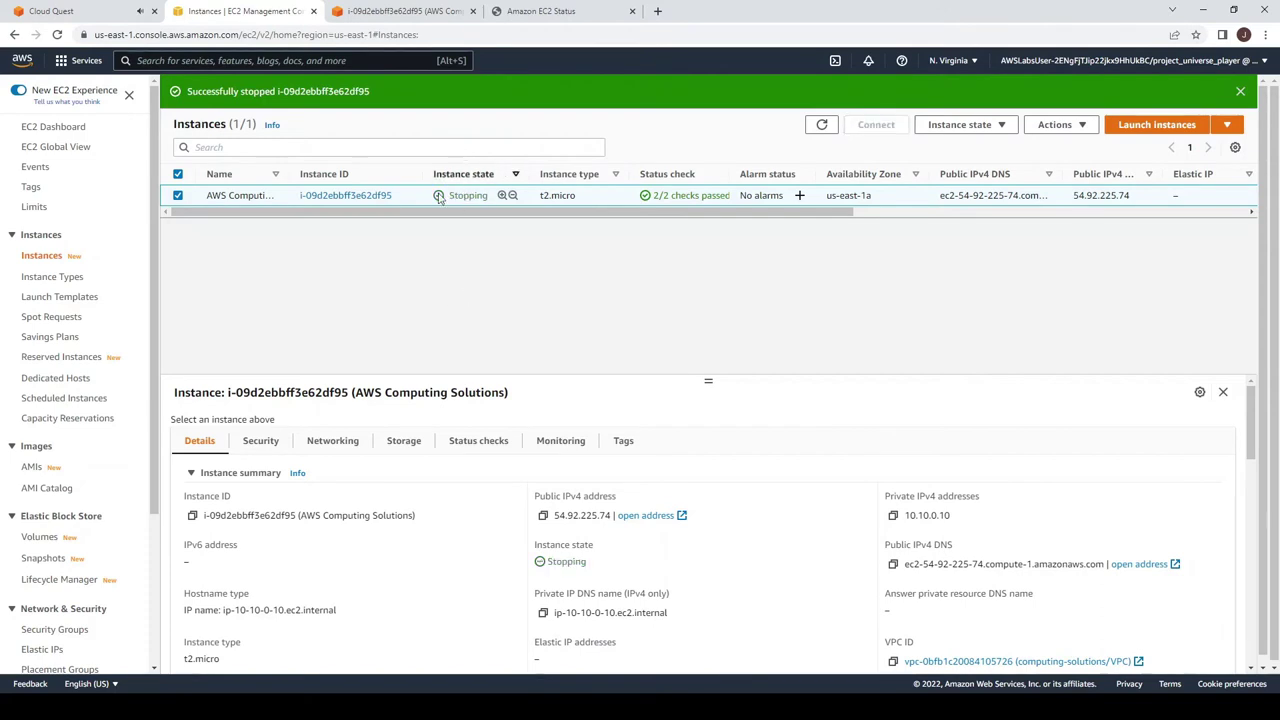
Step: Advance the Cloud Quest lab guide to Step 20 and check the instance's state in the EC2 console
left_click(56, 10)
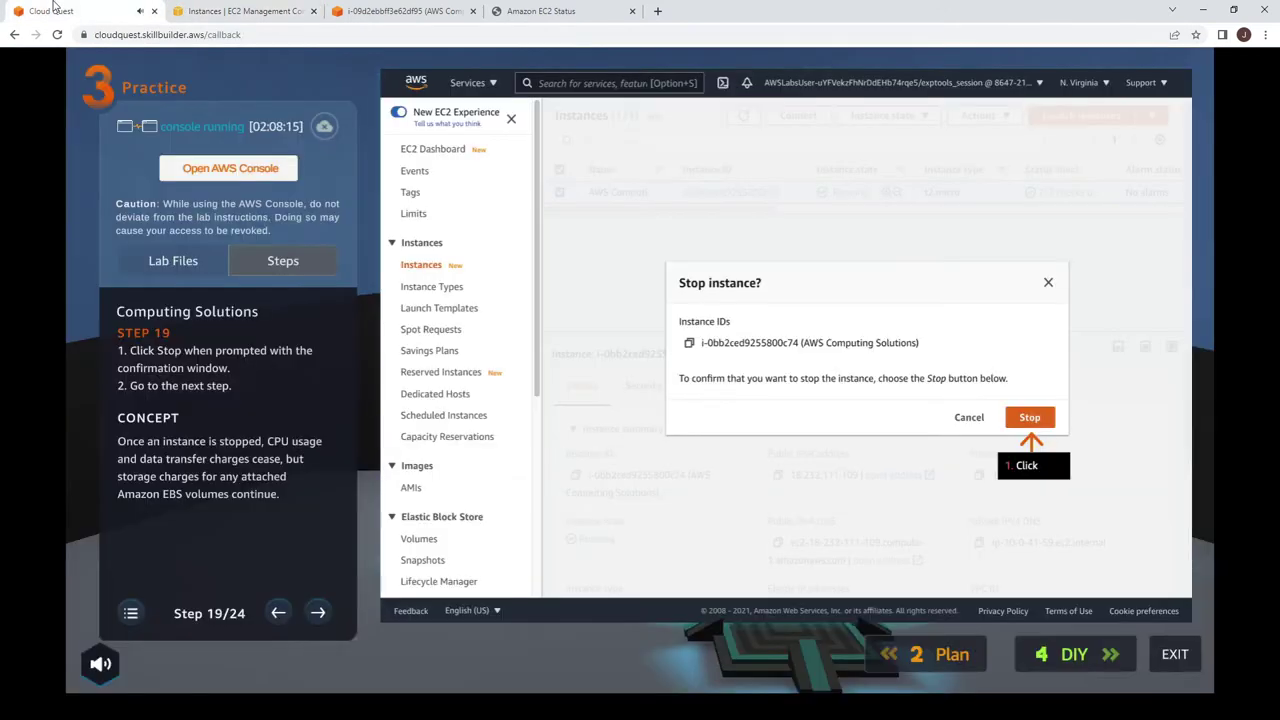
left_click(316, 612)
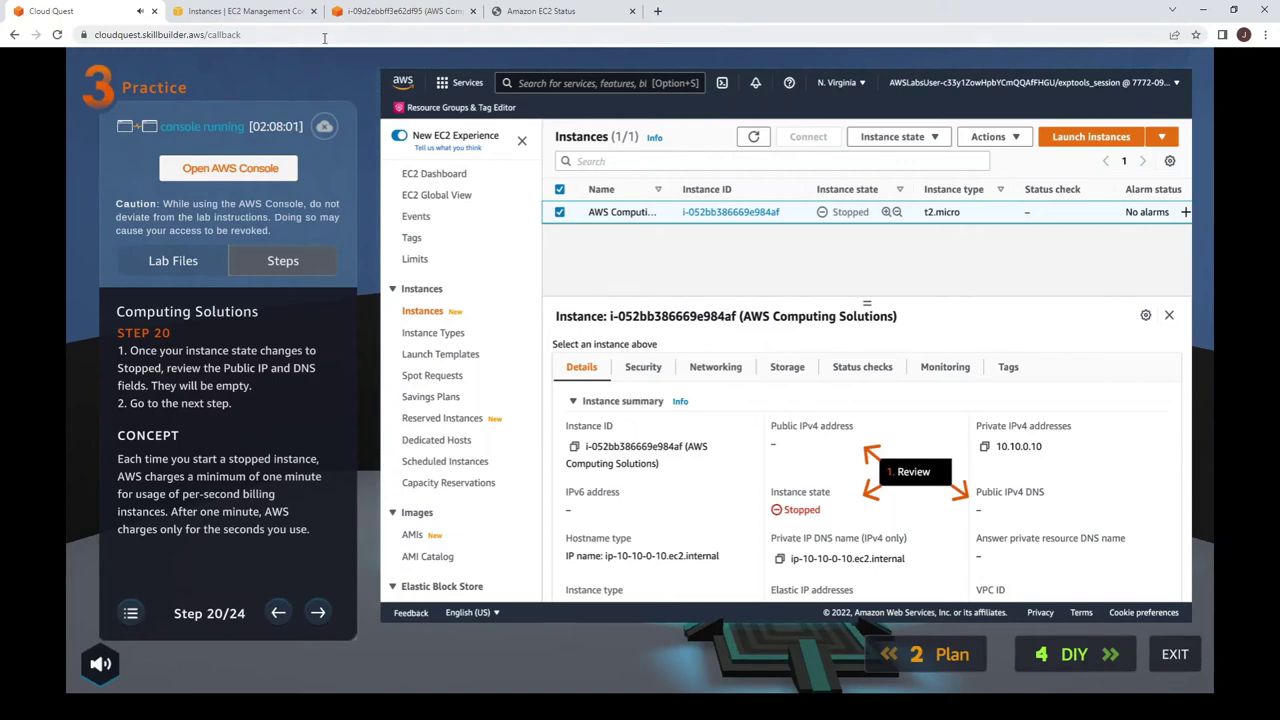
left_click(245, 11)
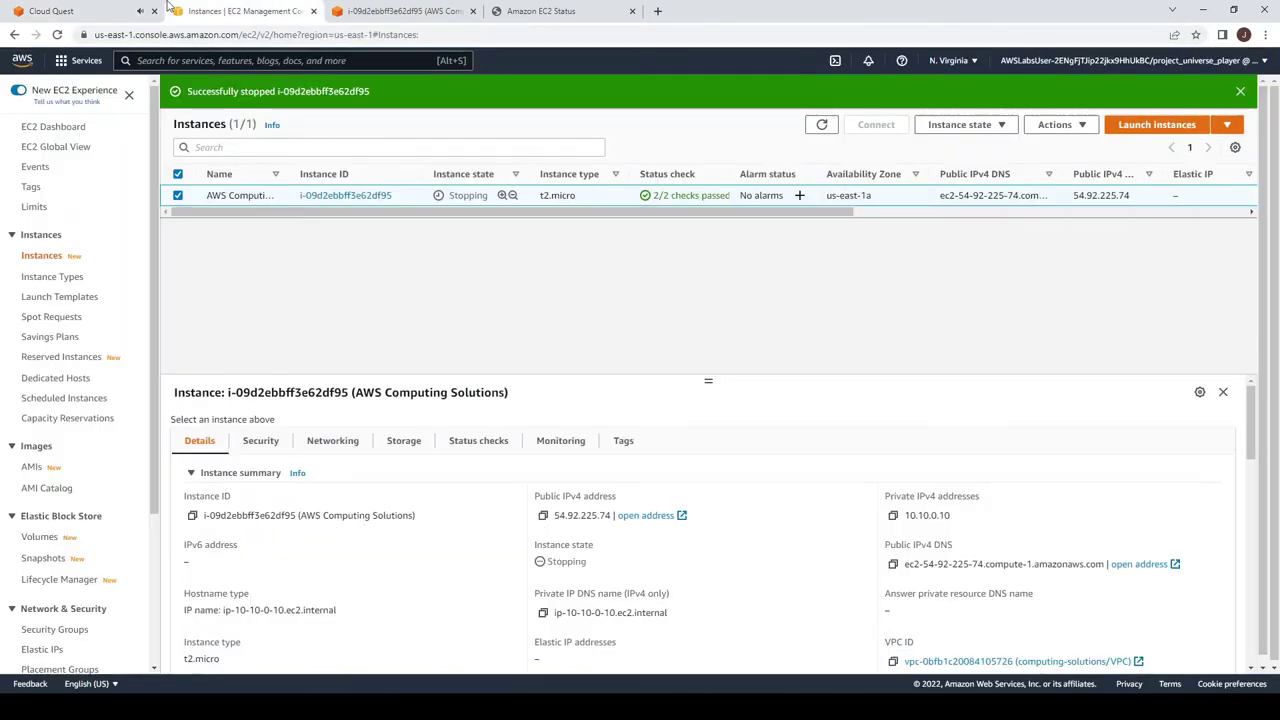
Step: Check the Step 20 instructions and review the stopped instance's public IP and DNS fields in the EC2 console
left_click(63, 10)
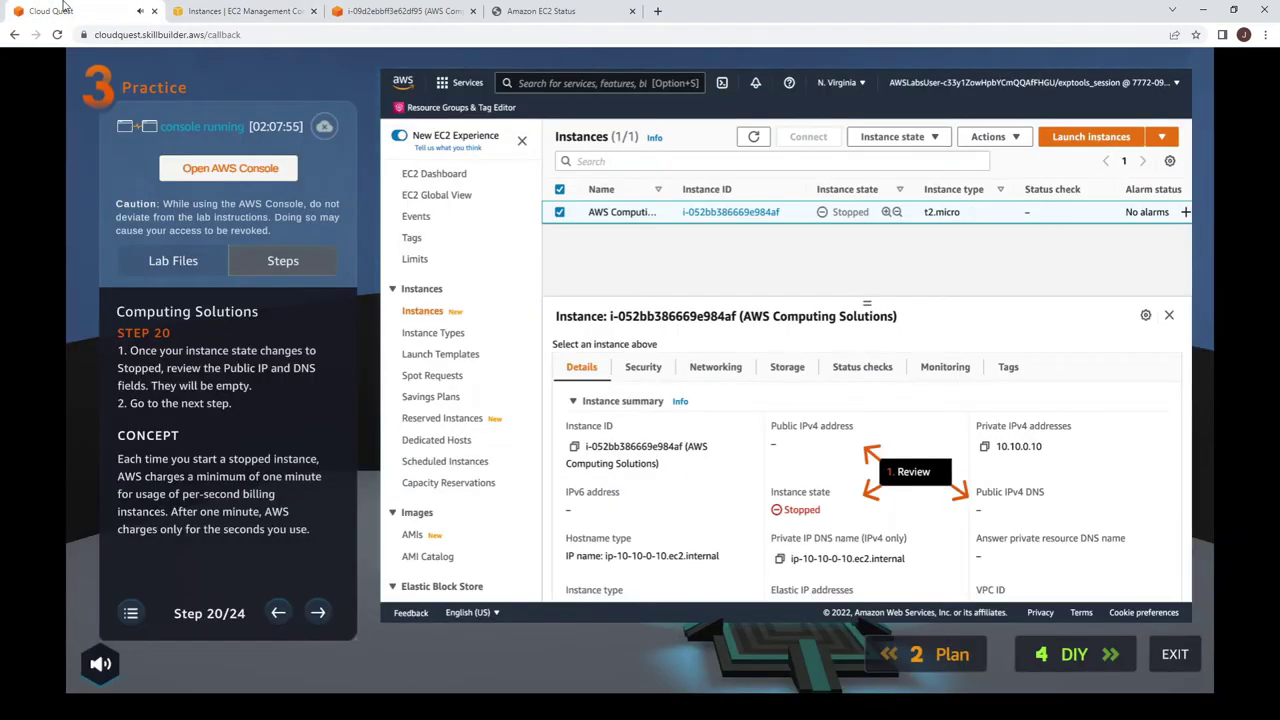
left_click(212, 10)
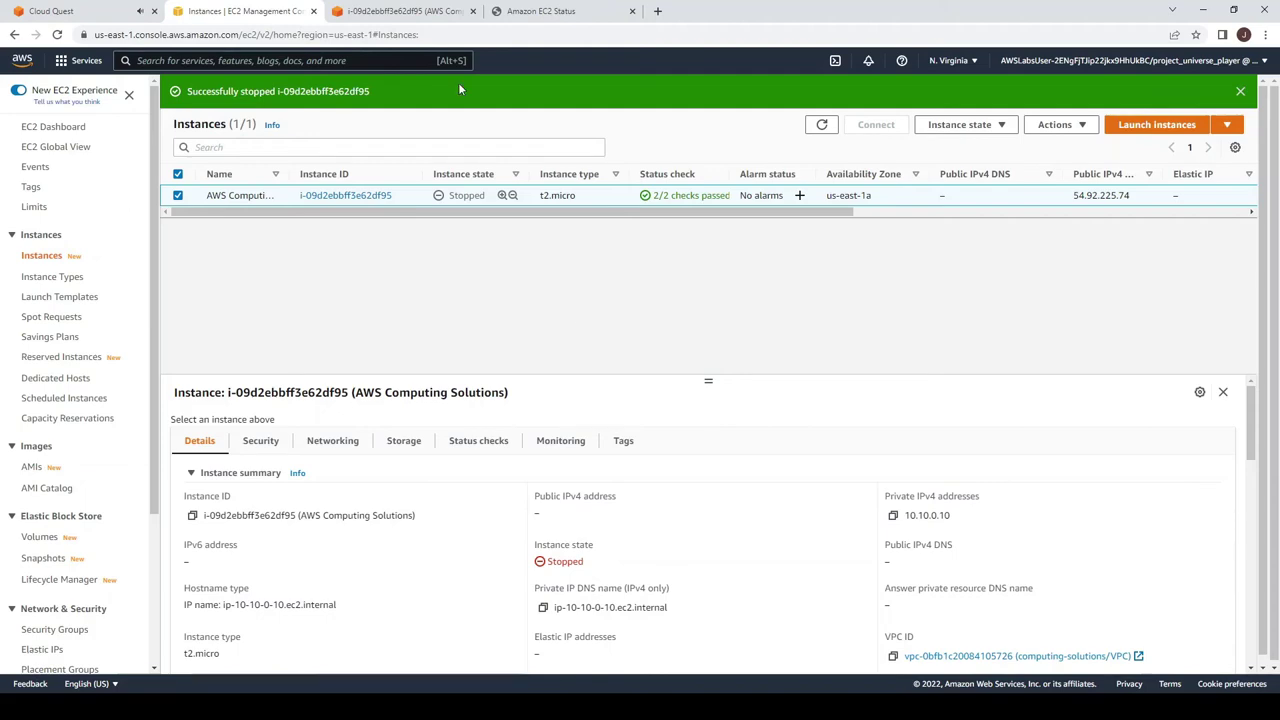
left_click(52, 9)
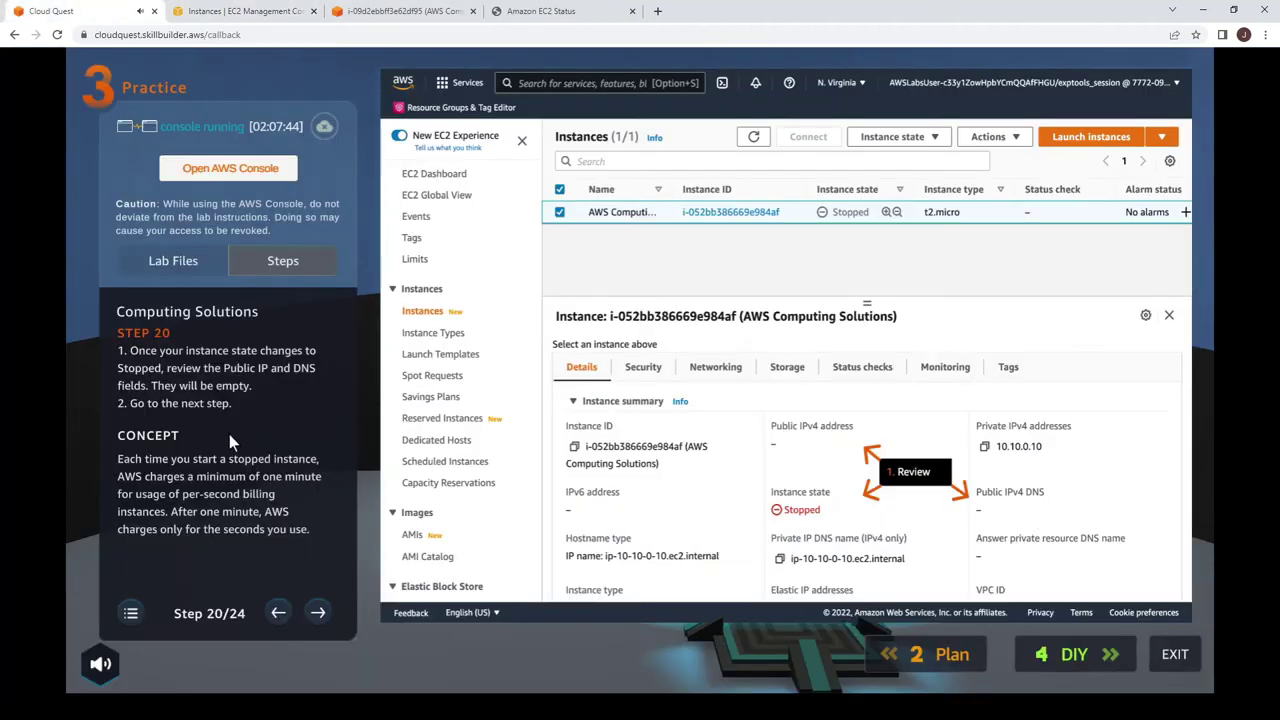
Step: Advance the Cloud Quest lab guide to Step 21 and review the Instance settings options for the stopped instance in the EC2 console
left_click(320, 613)
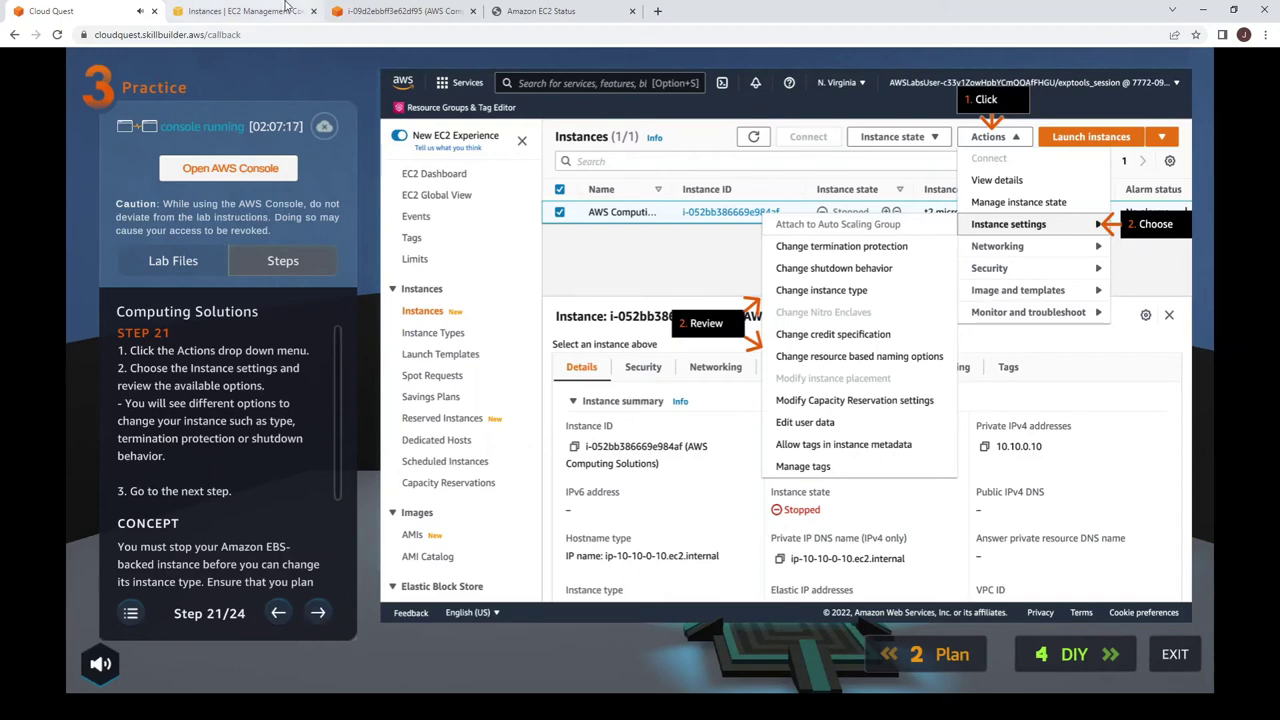
left_click(253, 9)
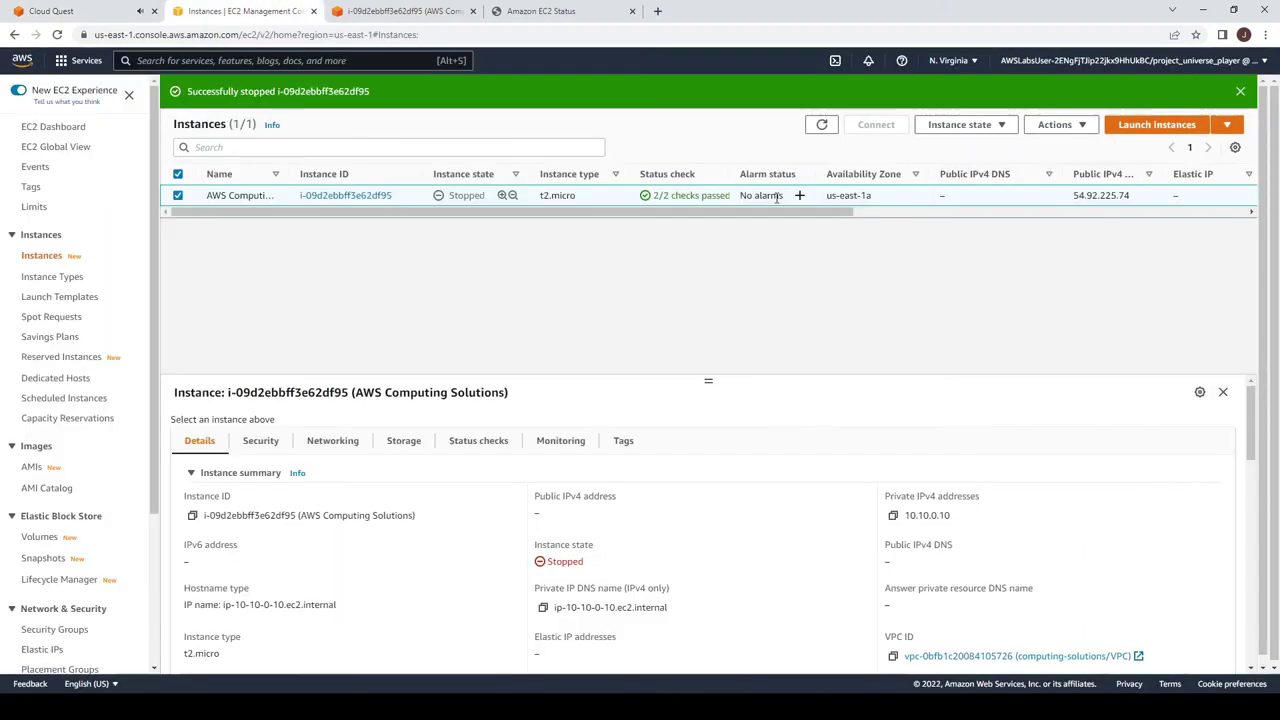
left_click(955, 127)
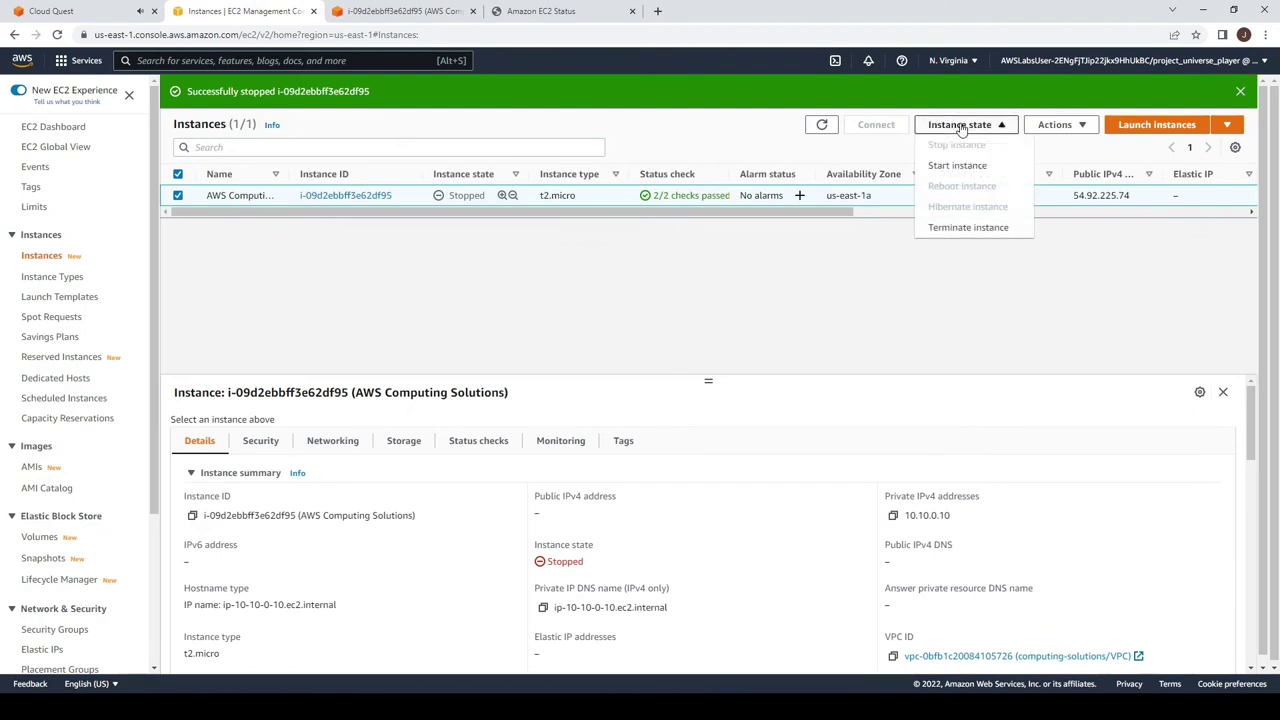
left_click(1050, 128)
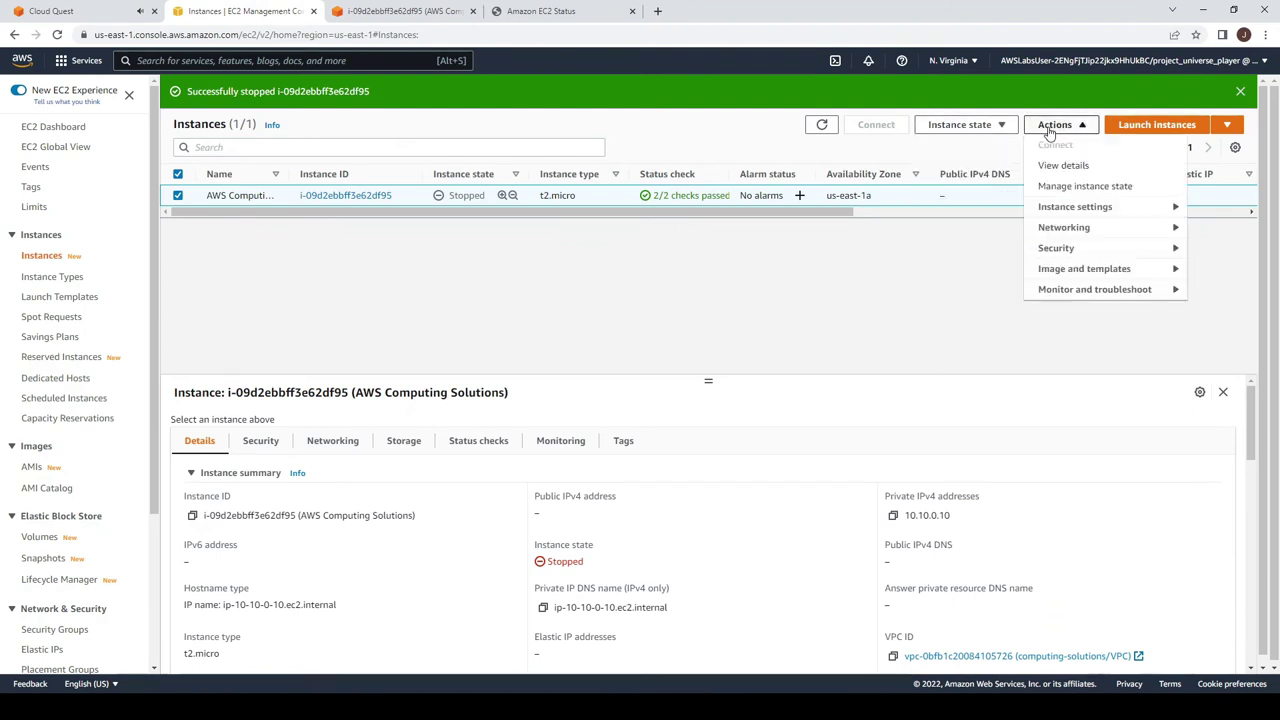
left_click(1070, 210)
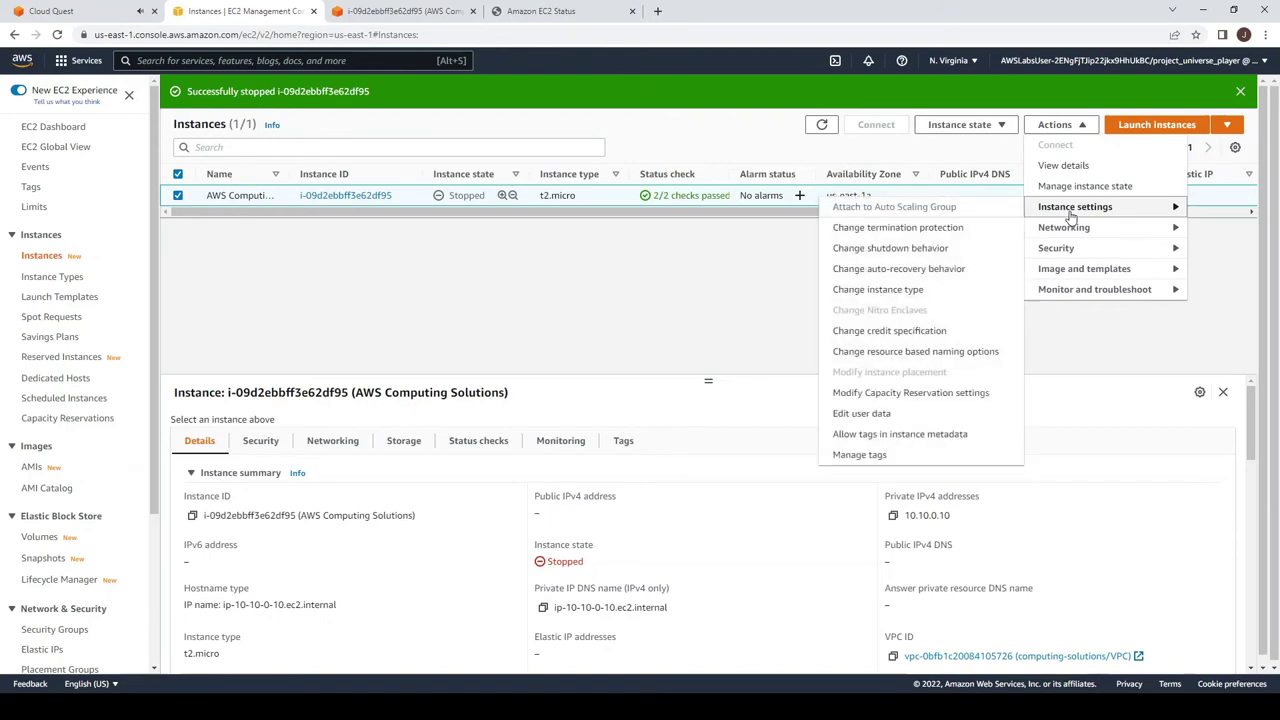
Step: Advance the Cloud Quest lab guide to Step 22 and start the AWS Computing Solutions instance in the EC2 console
left_click(48, 8)
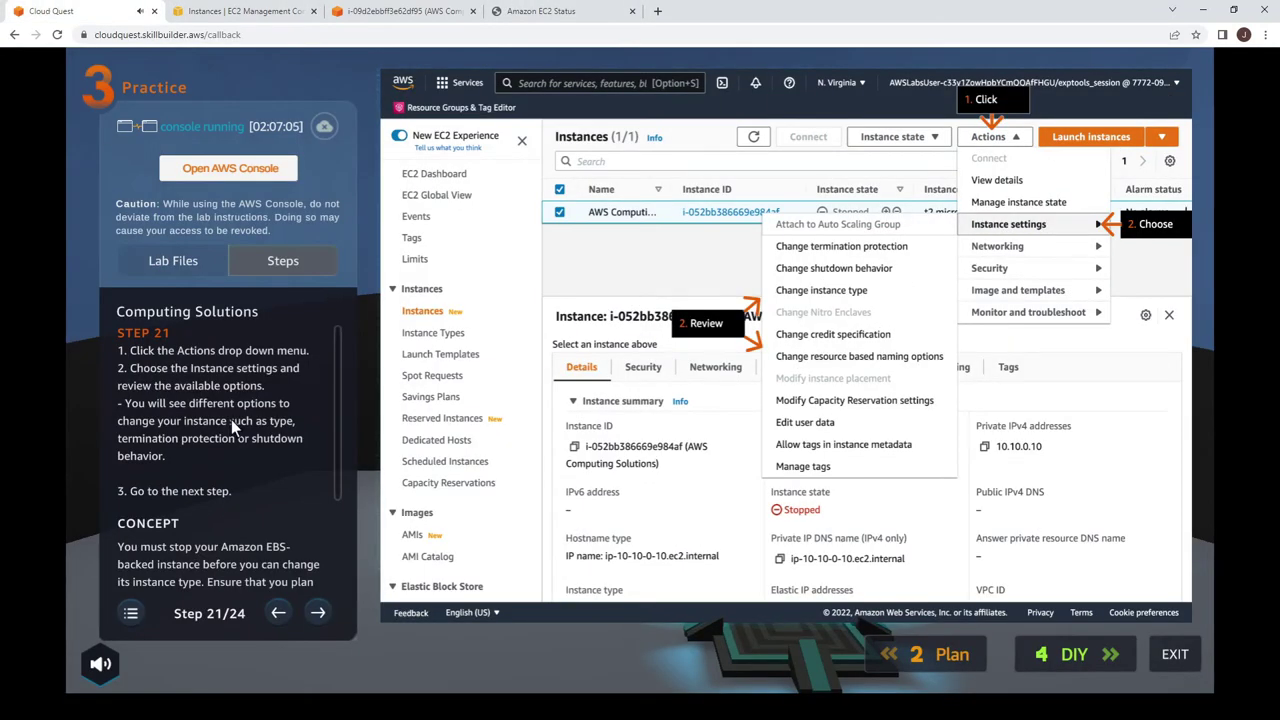
left_click(318, 614)
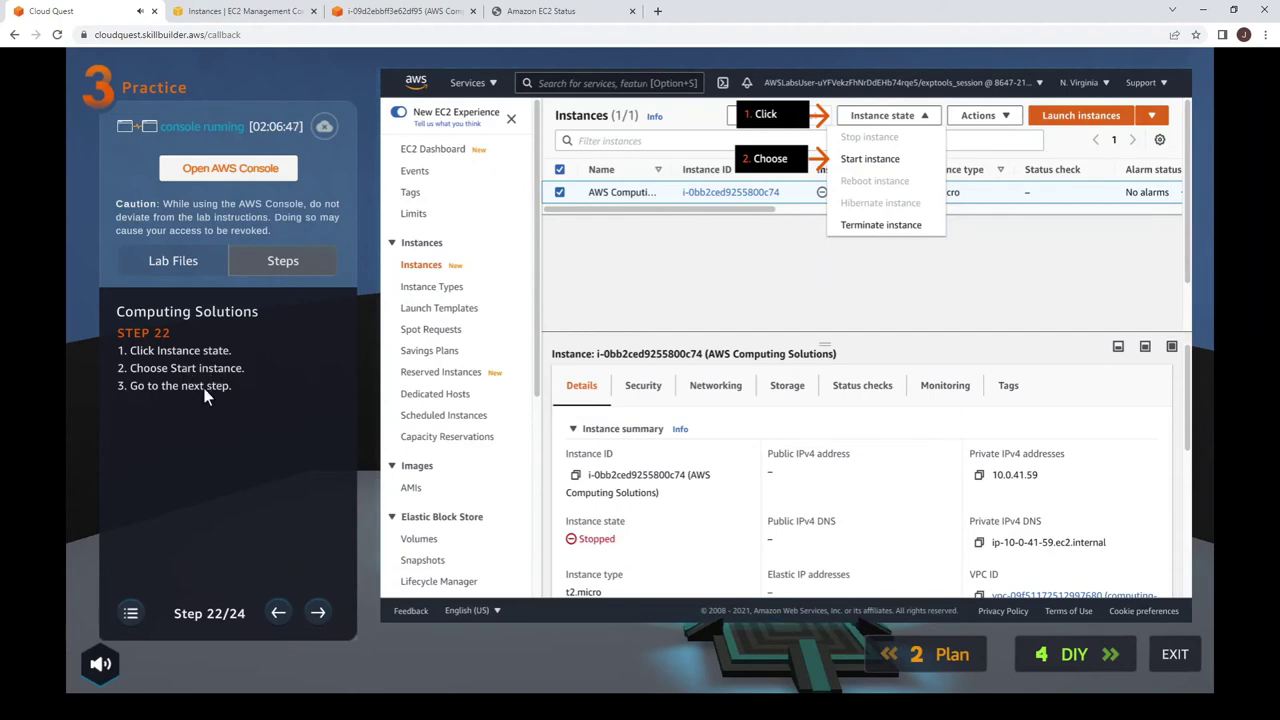
left_click(242, 11)
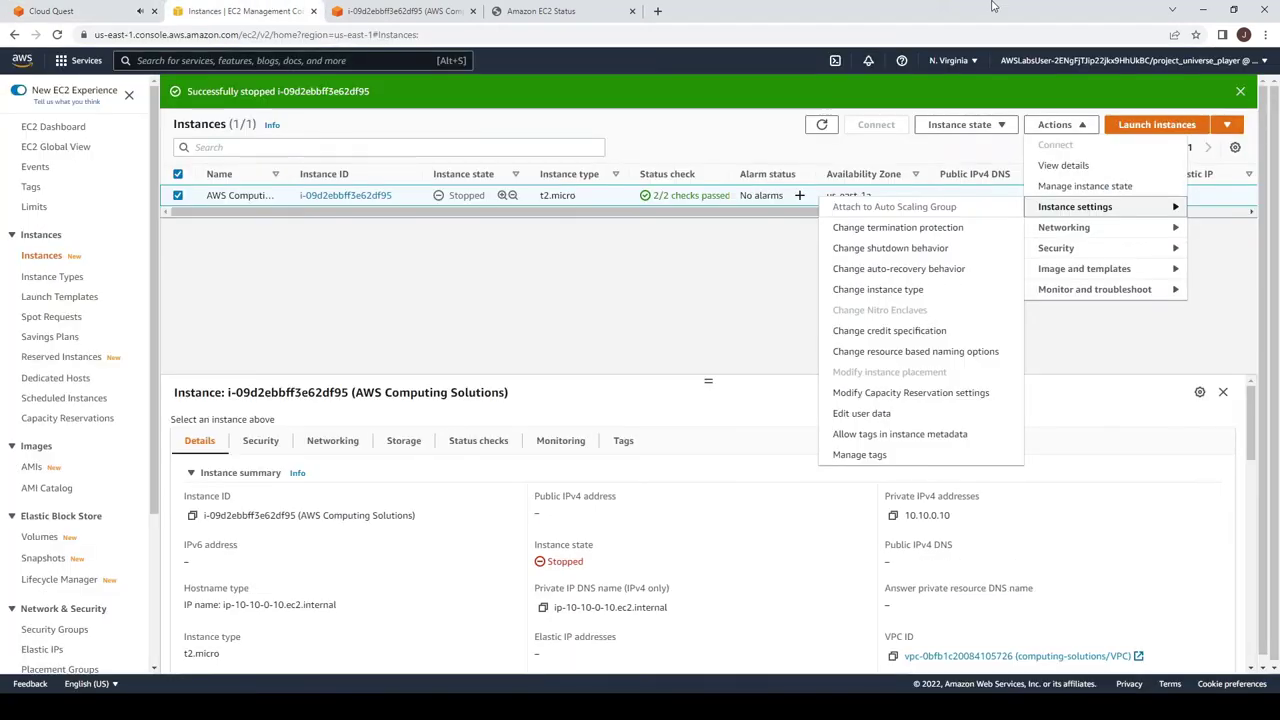
left_click(1006, 127)
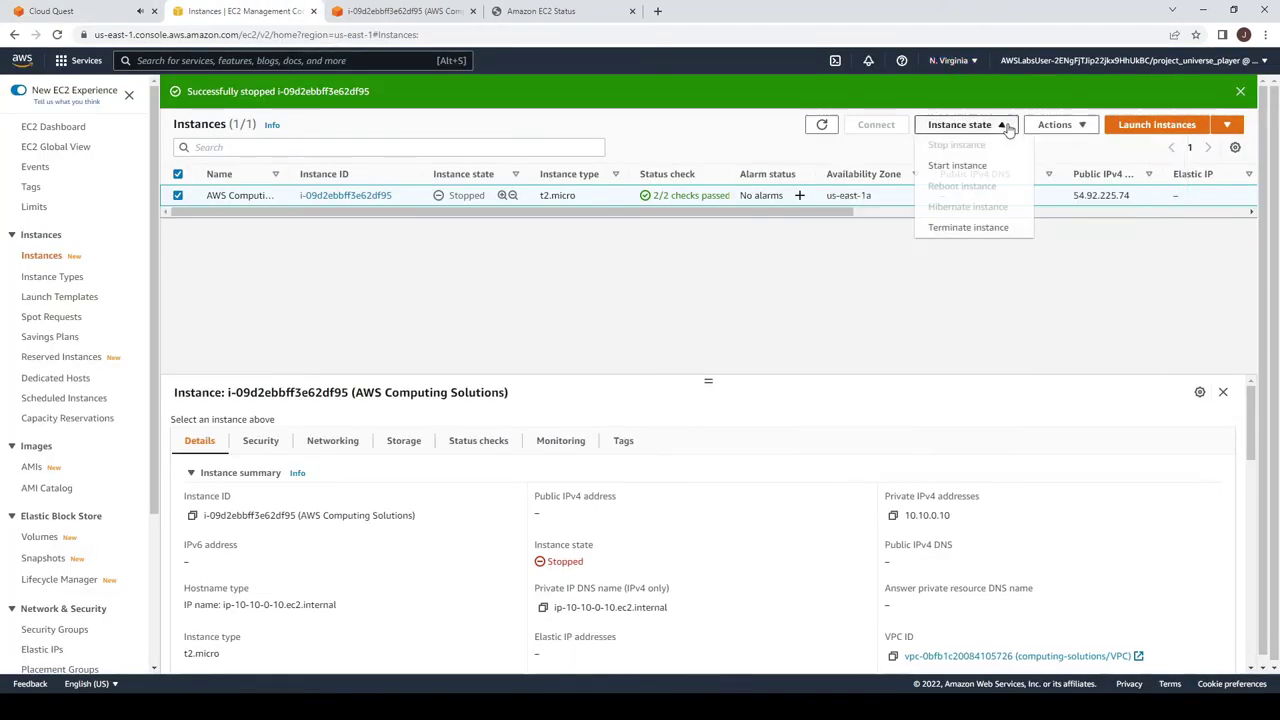
left_click(964, 167)
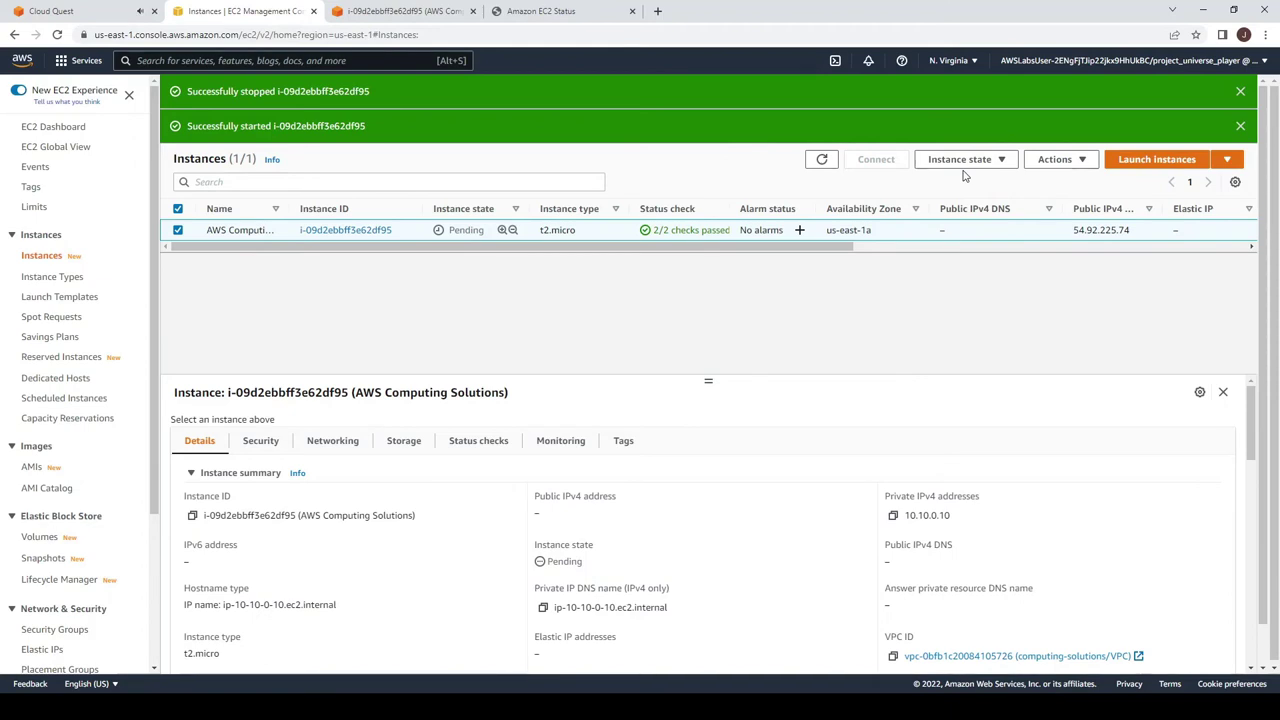
Step: Advance the Cloud Quest lab guide to Step 23 and review the started instance's state, public IP and DNS in the EC2 console
left_click(67, 9)
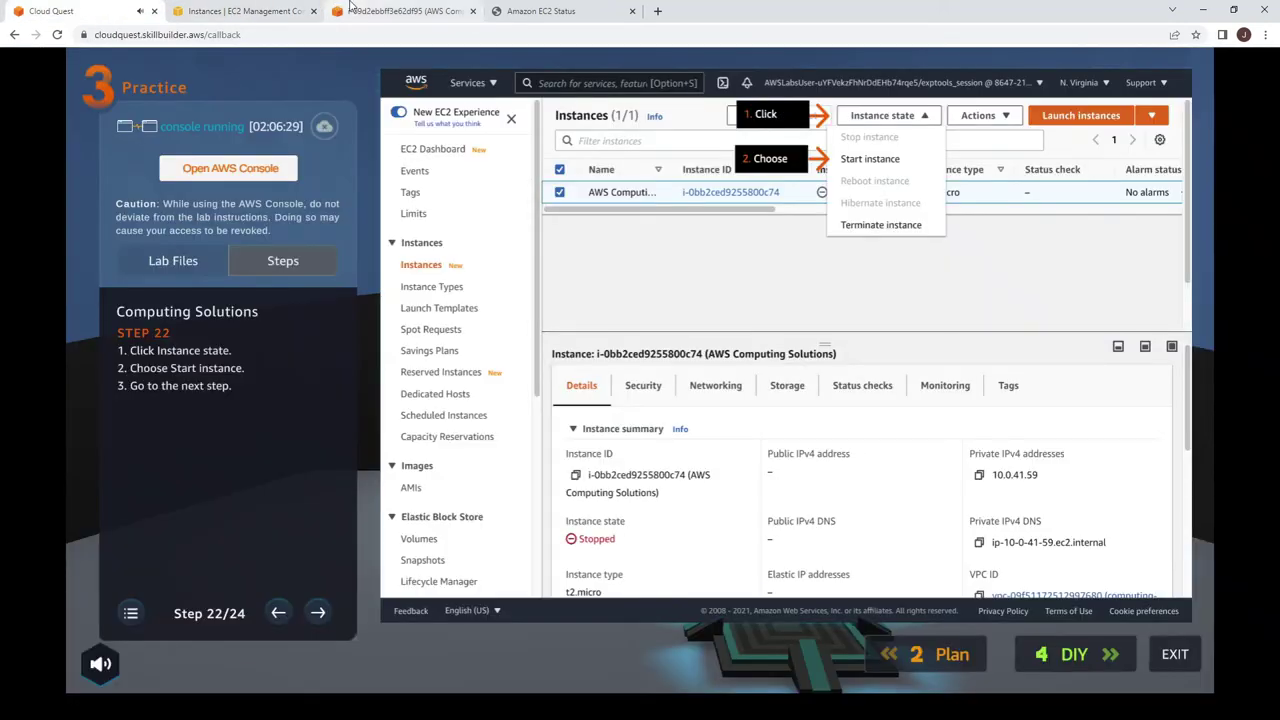
left_click(240, 7)
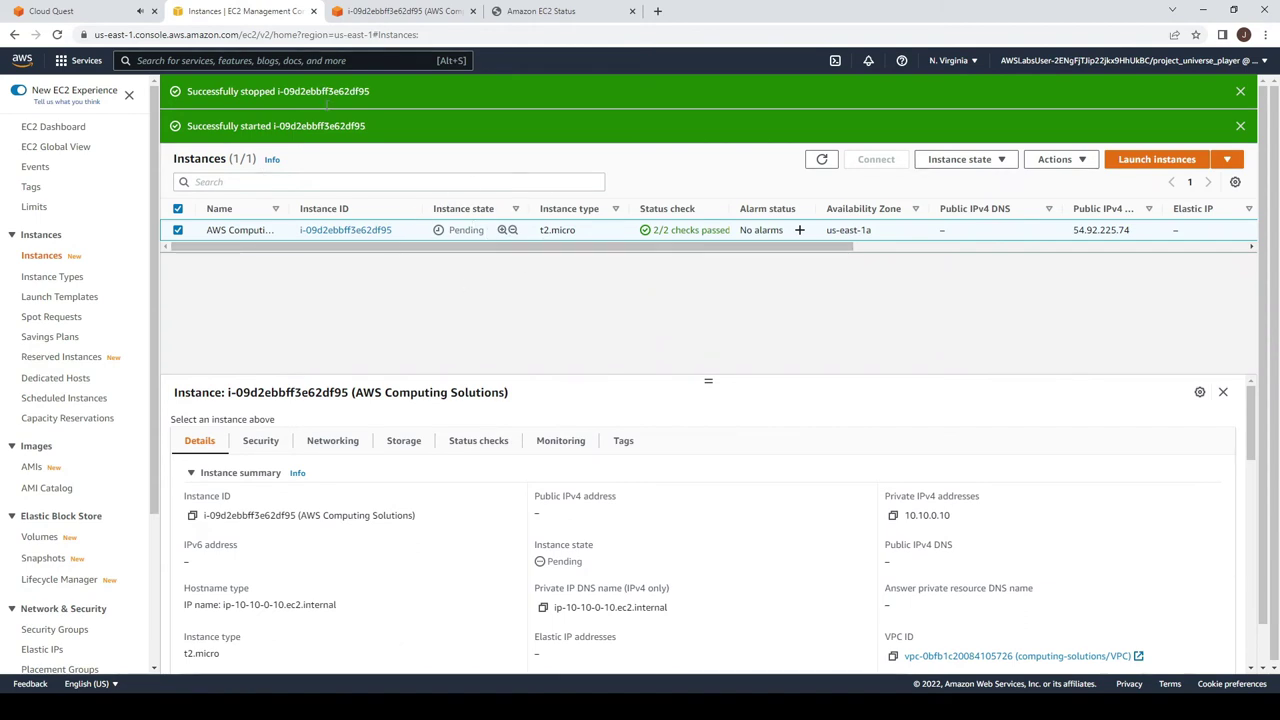
left_click(60, 11)
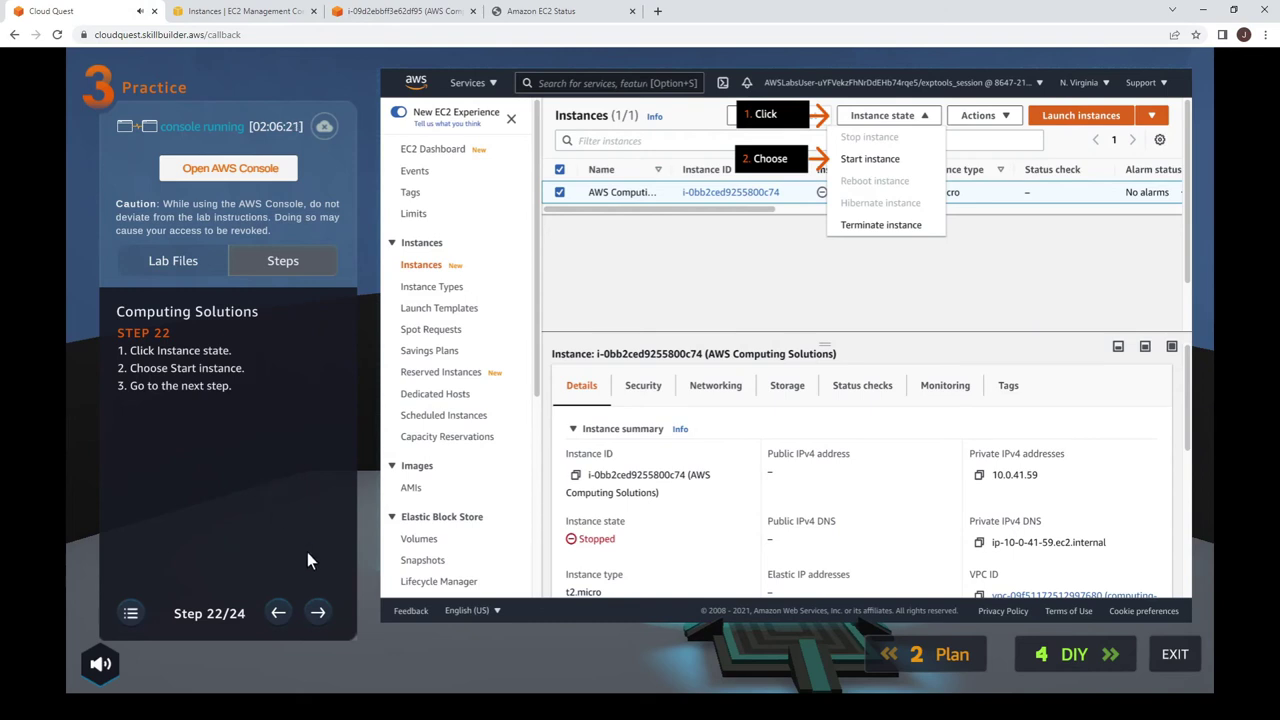
left_click(317, 612)
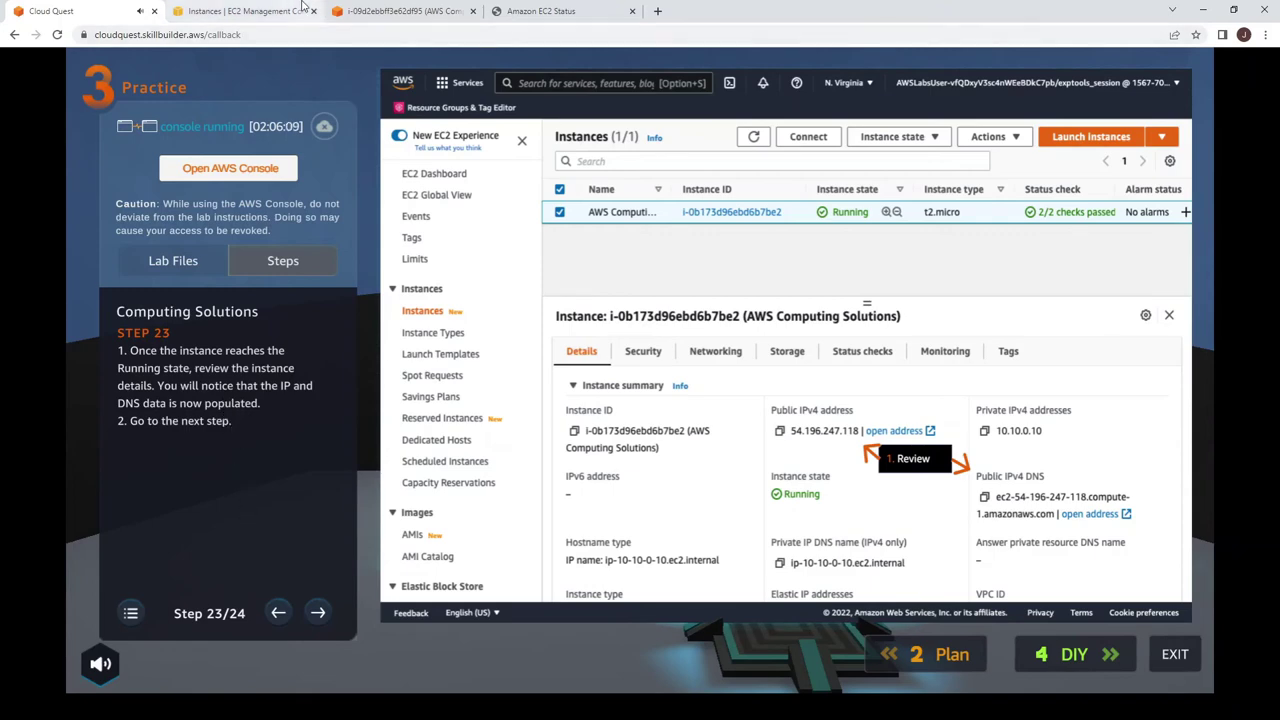
left_click(260, 10)
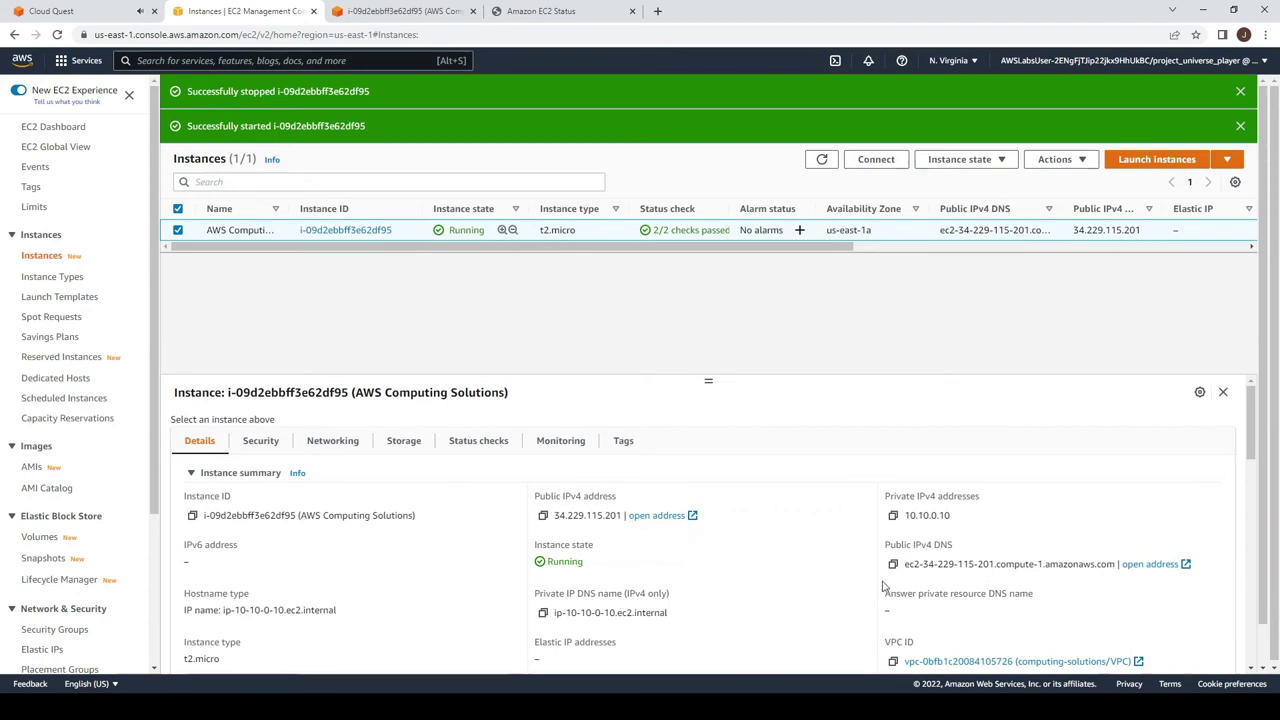
Step: Advance the Cloud Quest lab guide to Step 24 and go on to the DIY section
left_click(12, 10)
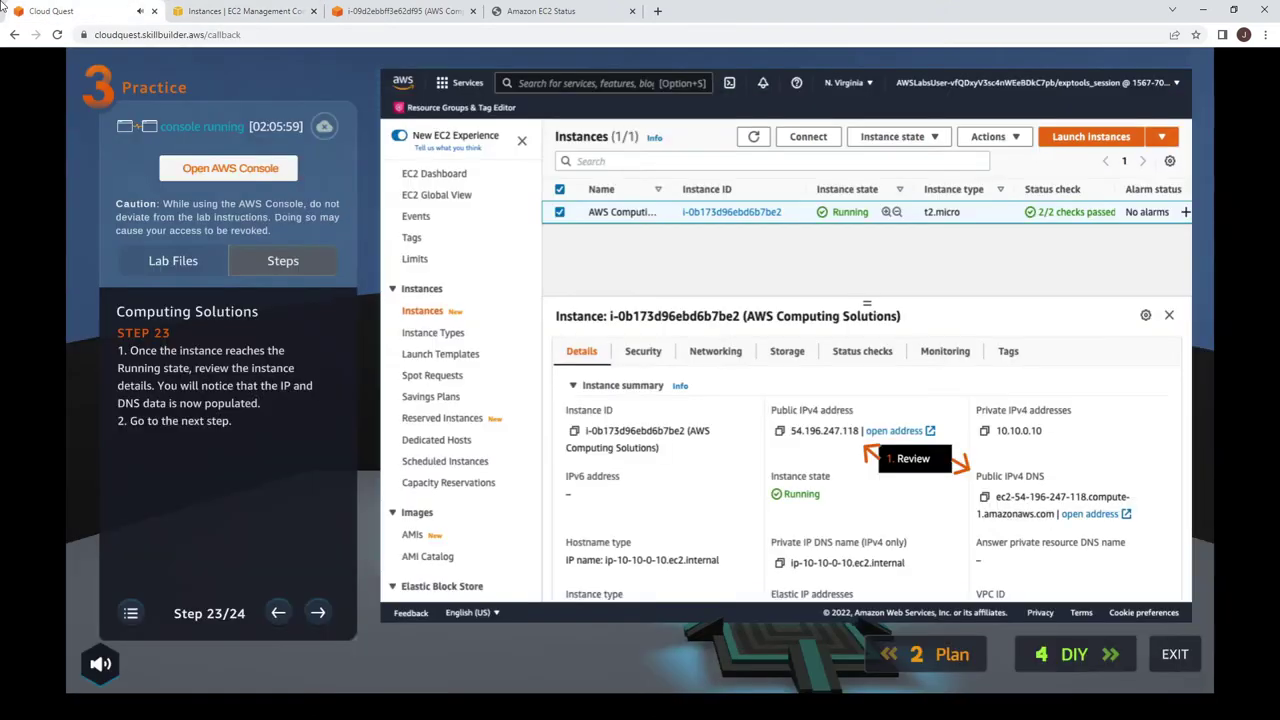
left_click(316, 613)
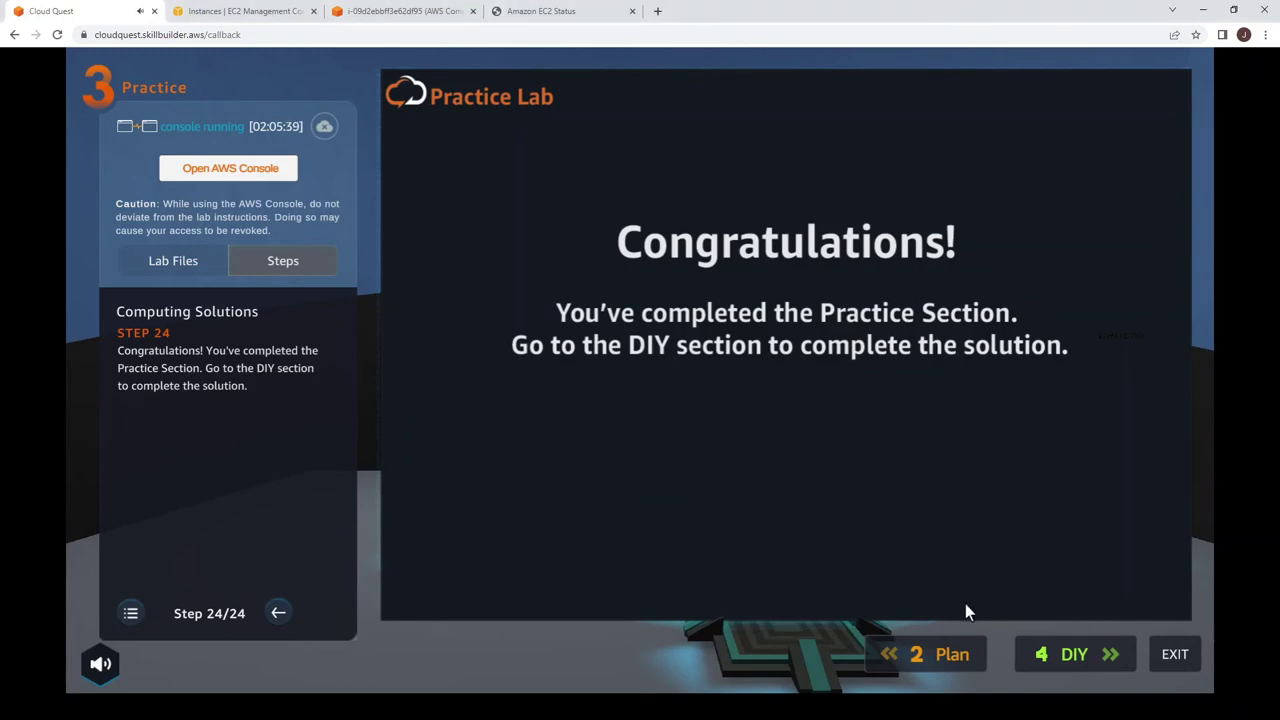
left_click(1078, 653)
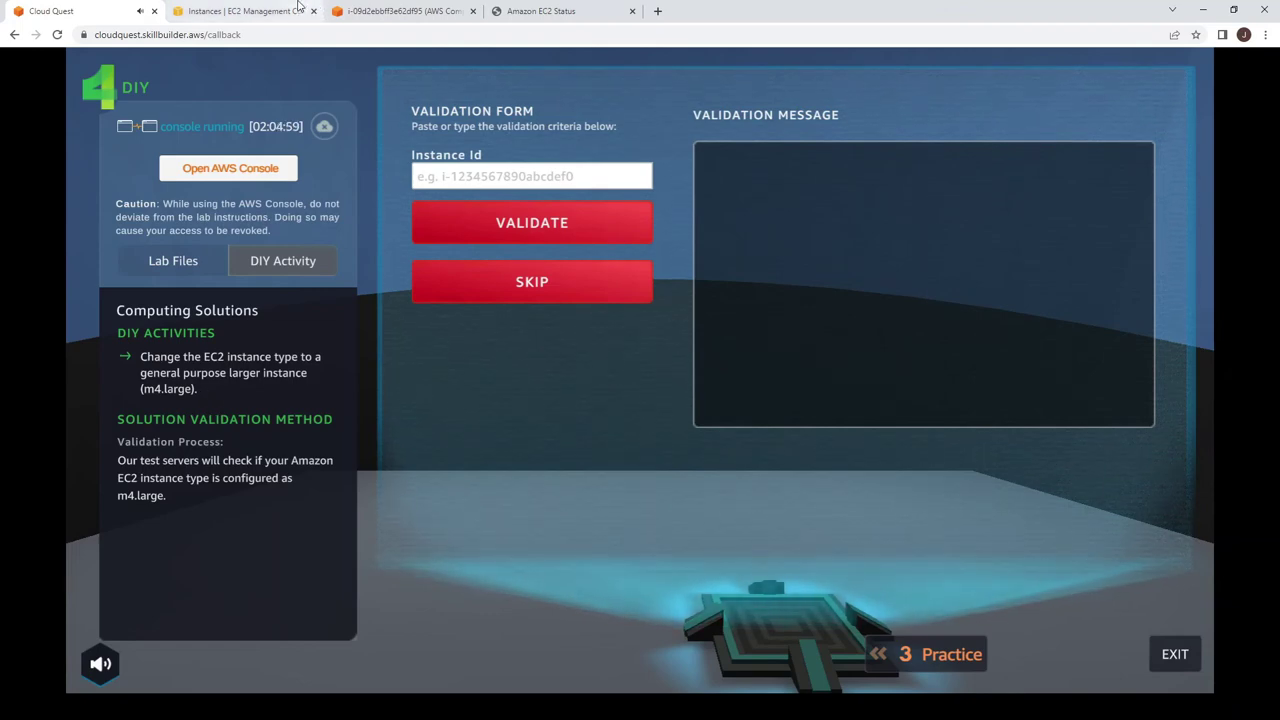
Step: Reopen the AWS console from the DIY page, go to the EC2 Instances list and dismiss the welcome message
left_click(263, 168)
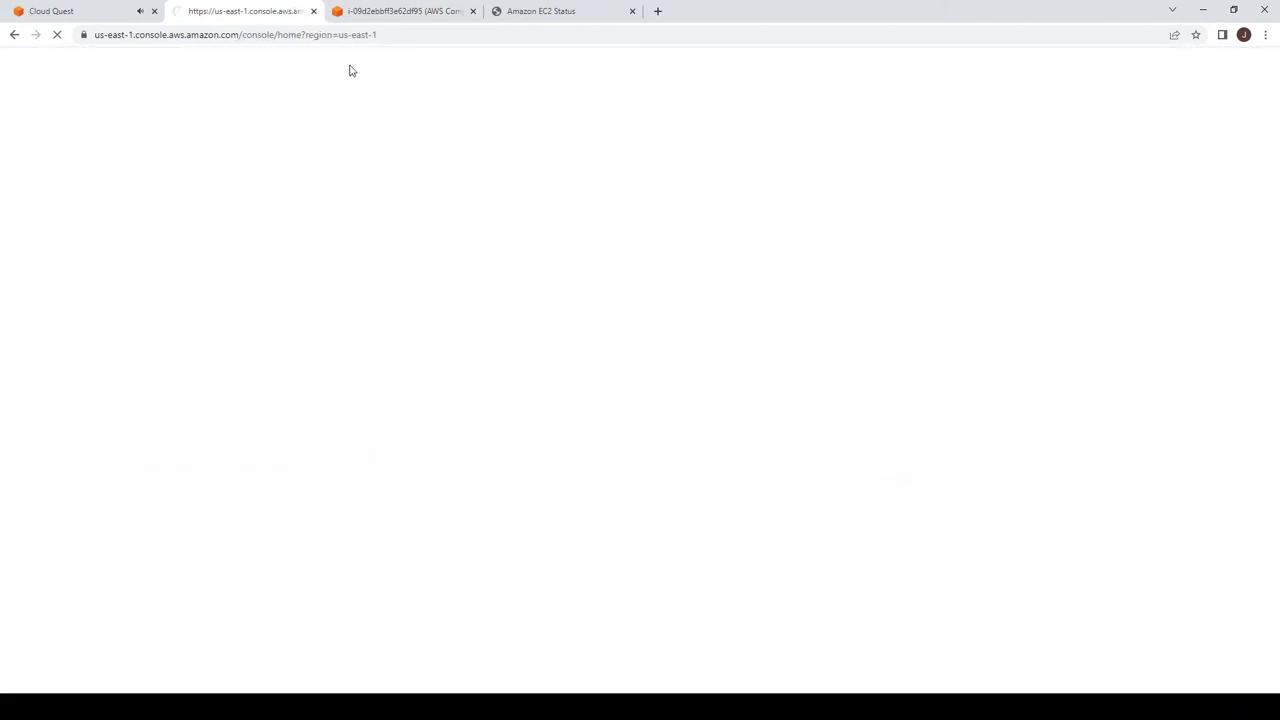
left_click(418, 8)
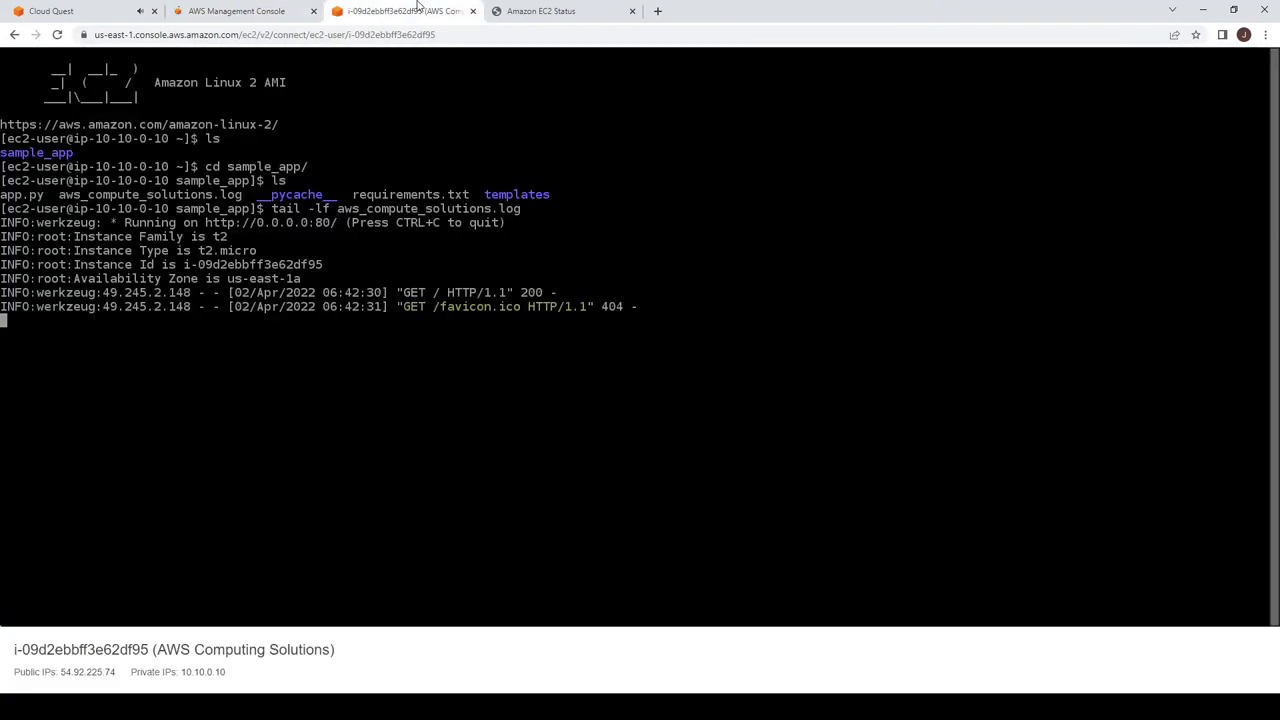
left_click(248, 8)
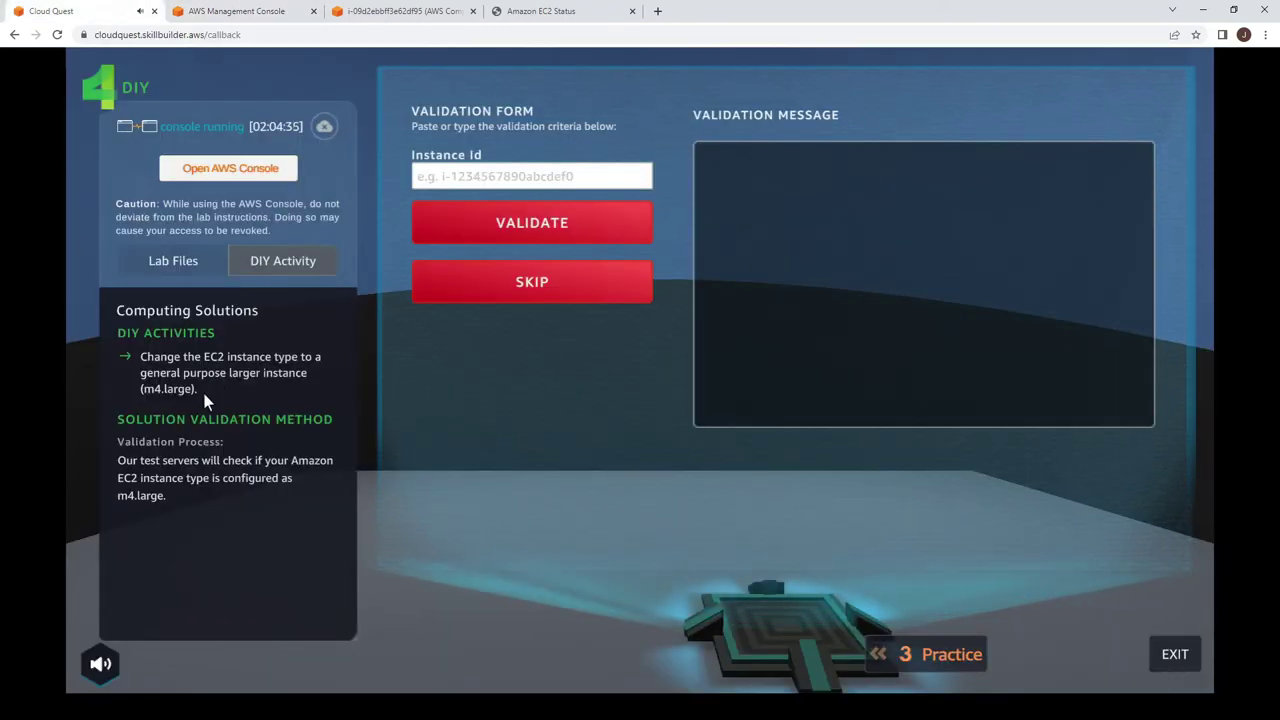
left_click(281, 8)
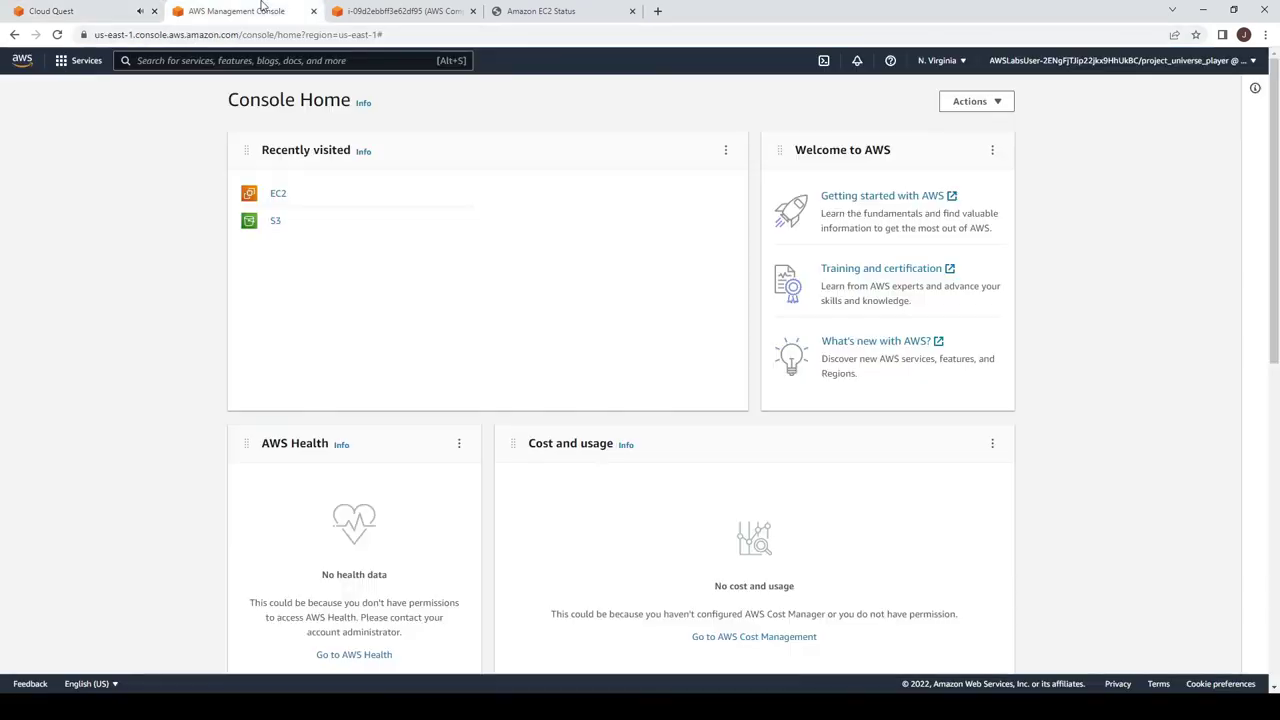
left_click(278, 195)
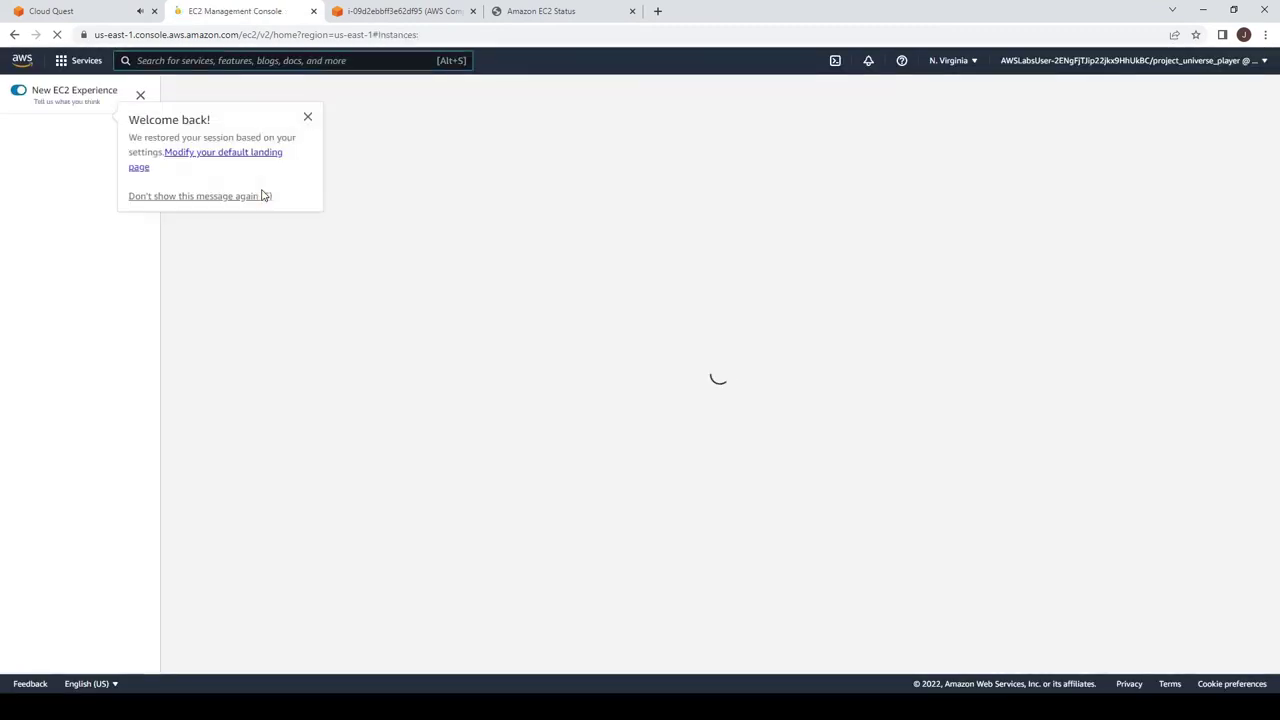
left_click(308, 117)
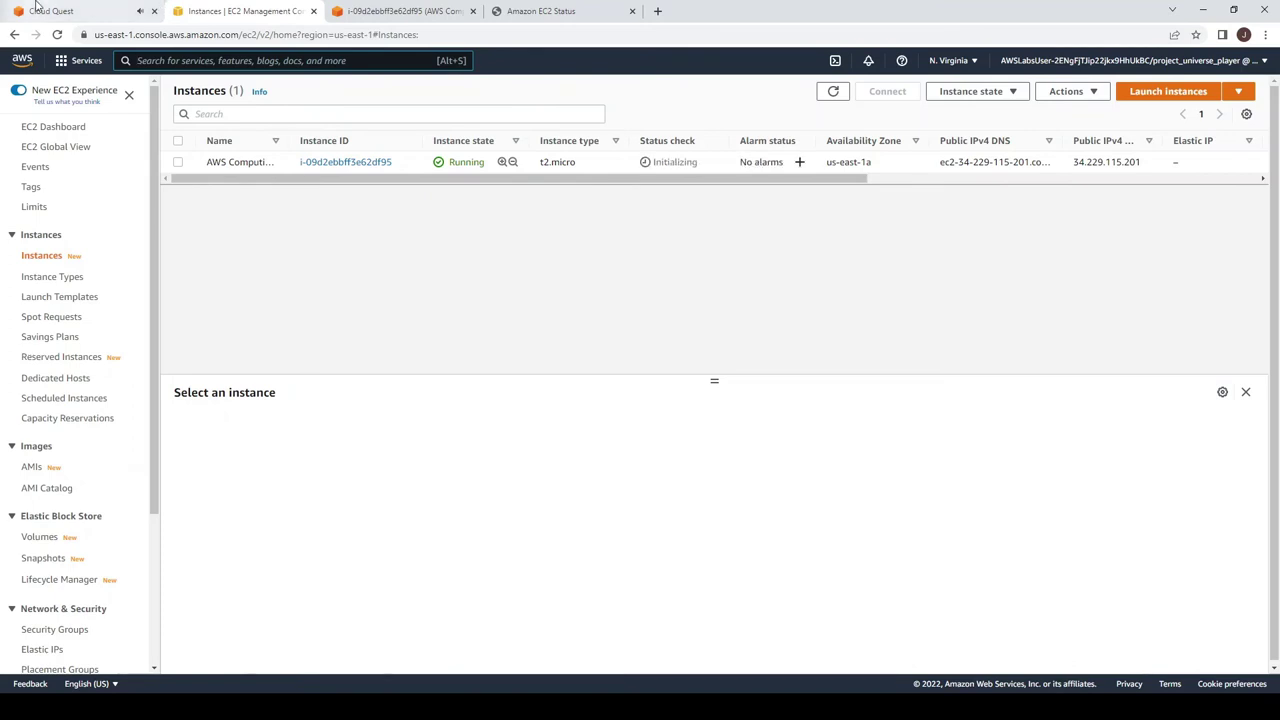
Step: Check the DIY activity, select the AWS Computing Solutions instance in the EC2 console and look for the option to change its instance type
left_click(50, 10)
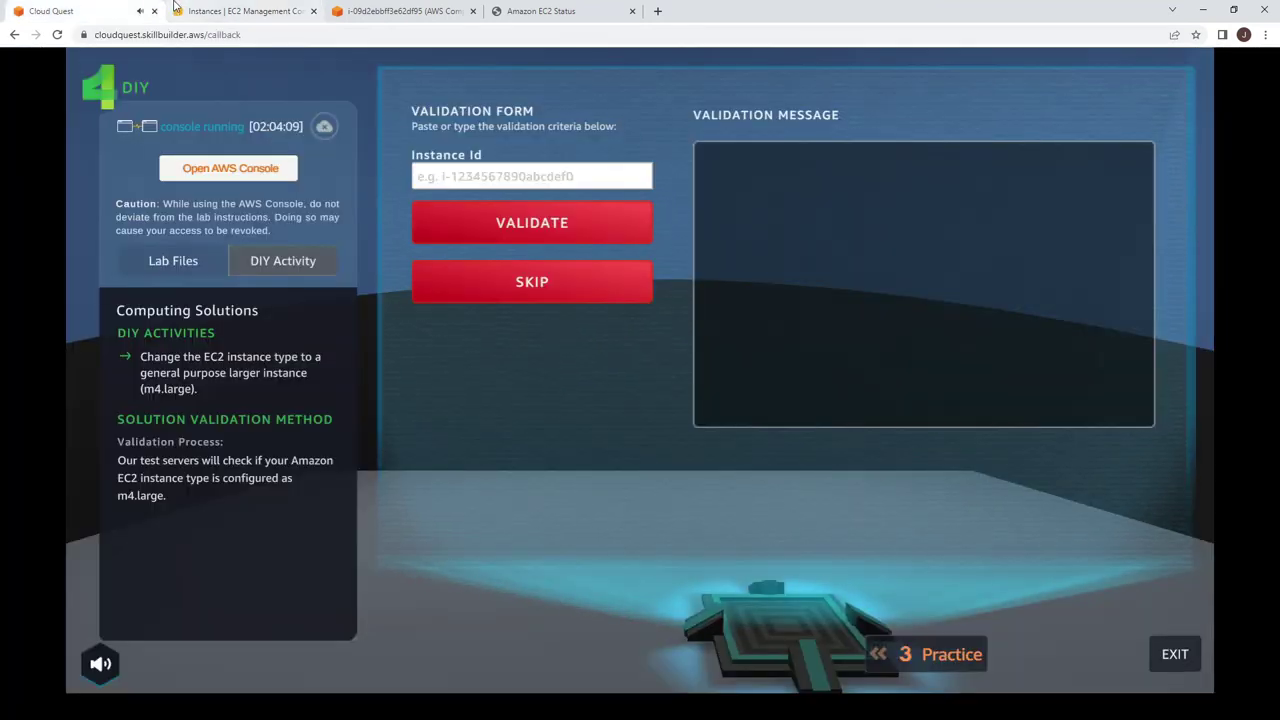
left_click(228, 8)
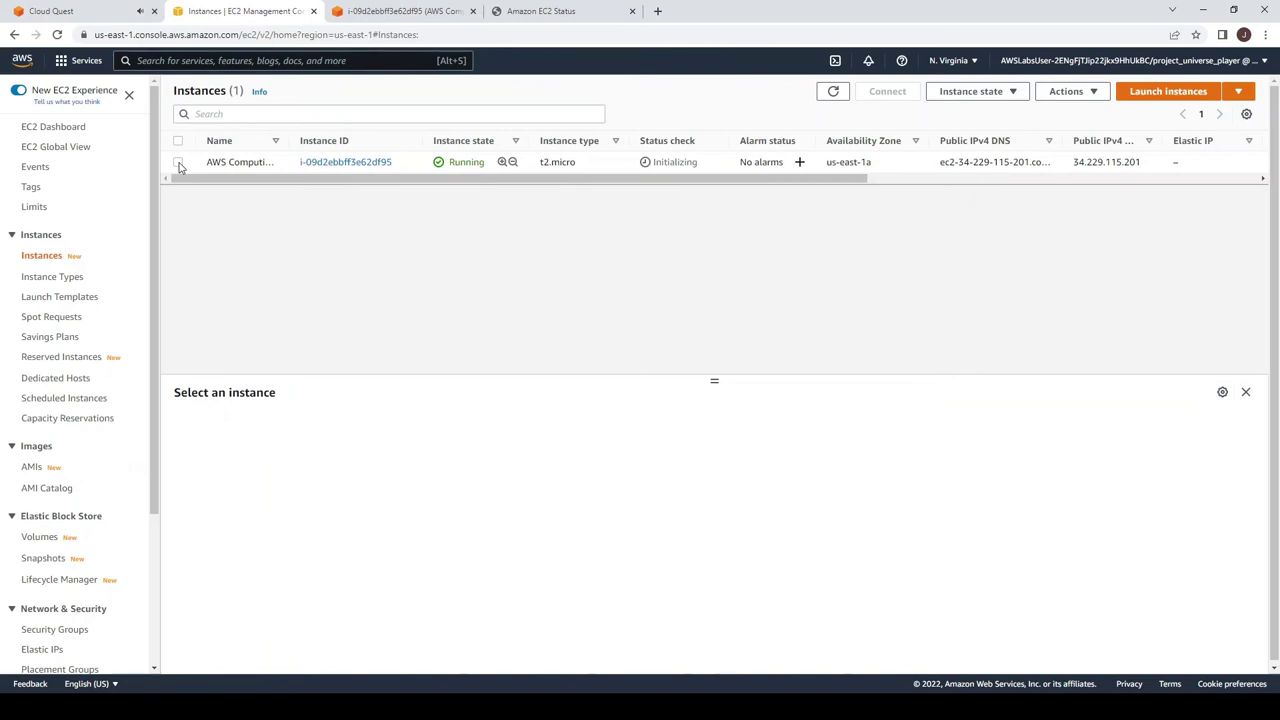
left_click(179, 163)
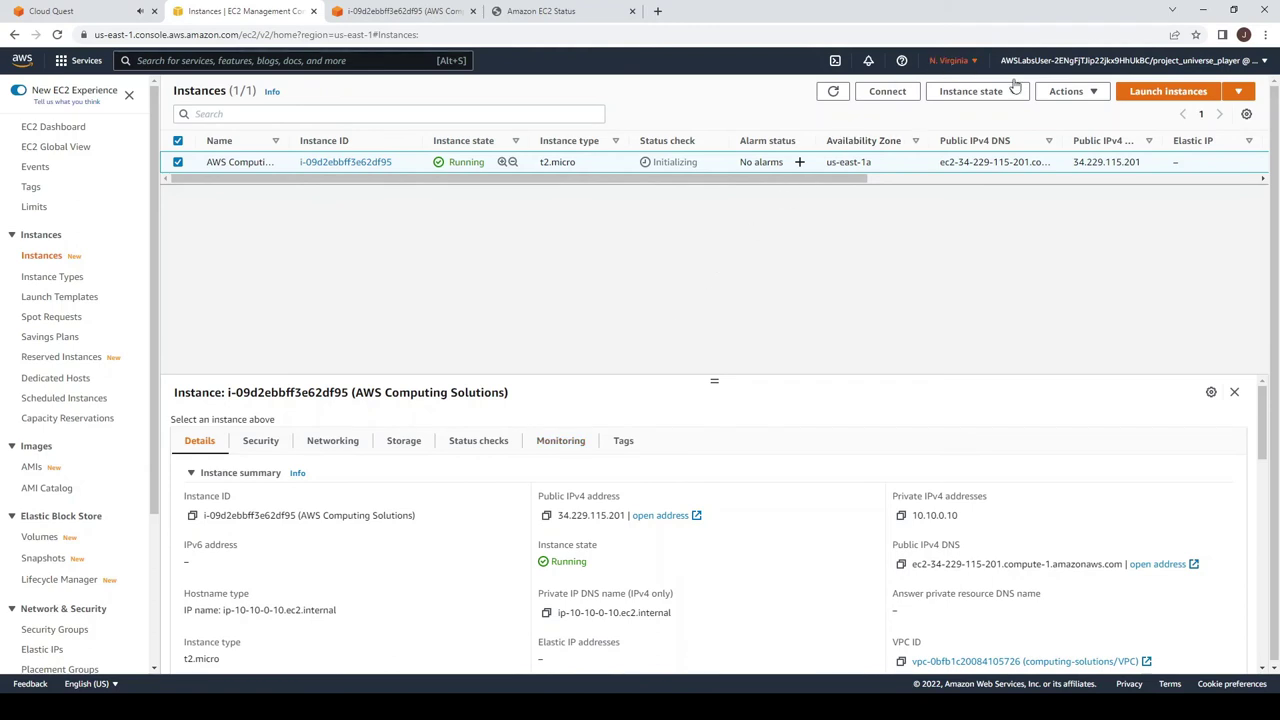
left_click(1066, 92)
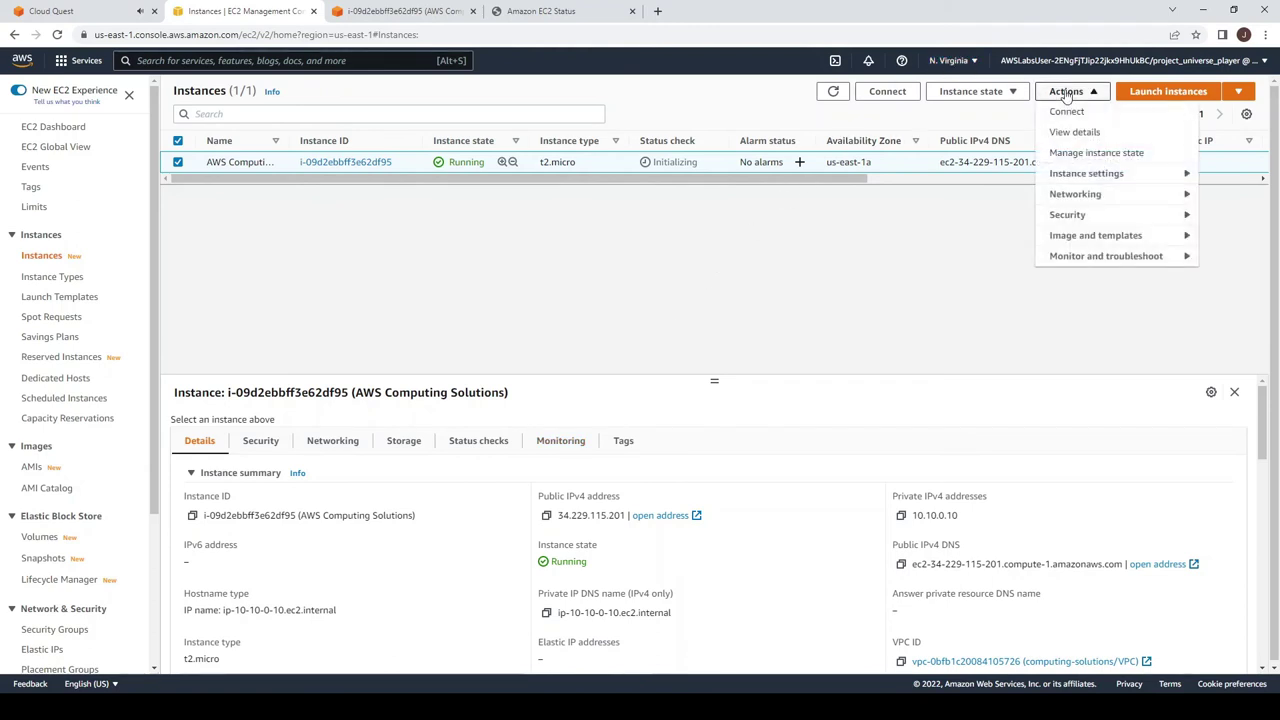
left_click(1085, 175)
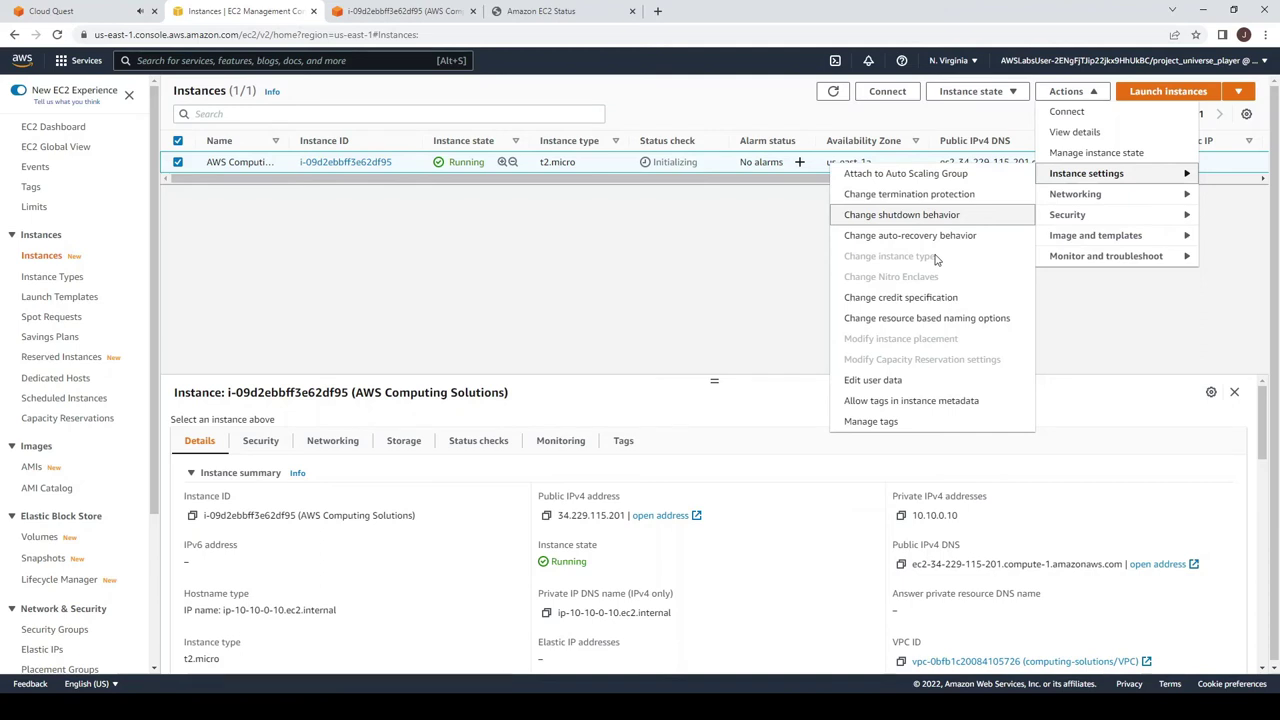
Step: Stop the AWS Computing Solutions instance and confirm the stop request
left_click(982, 92)
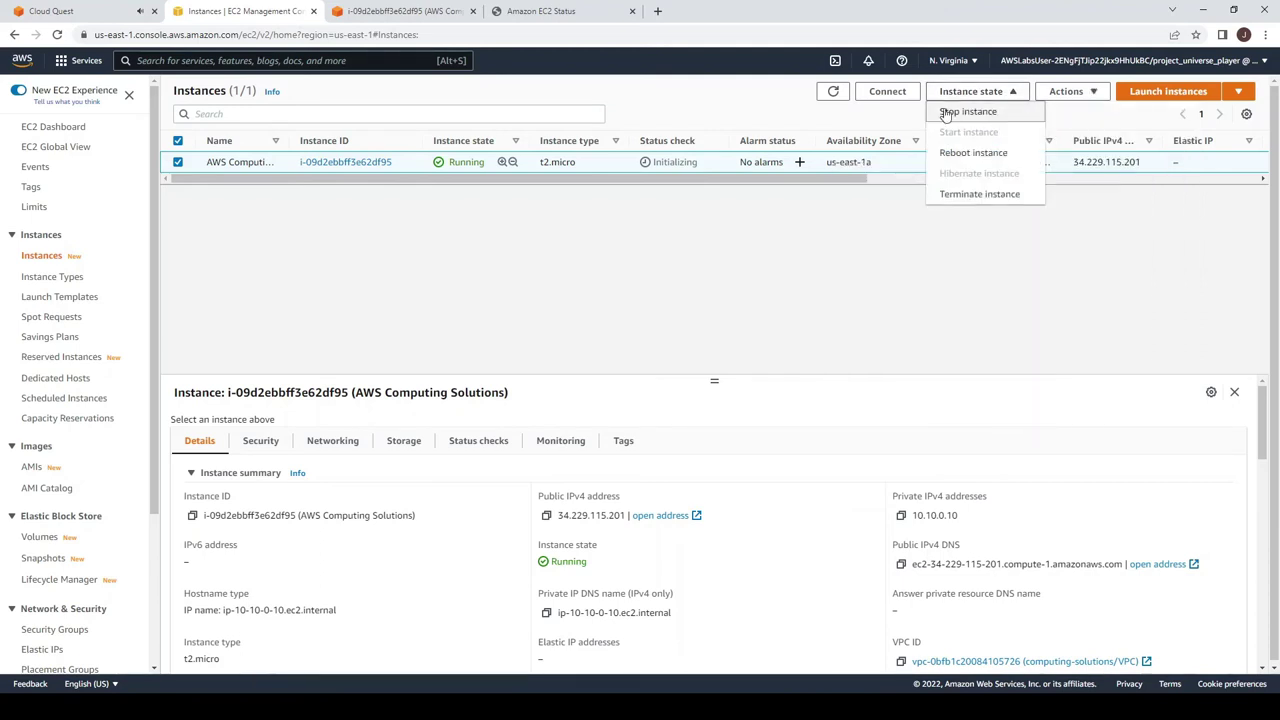
left_click(950, 113)
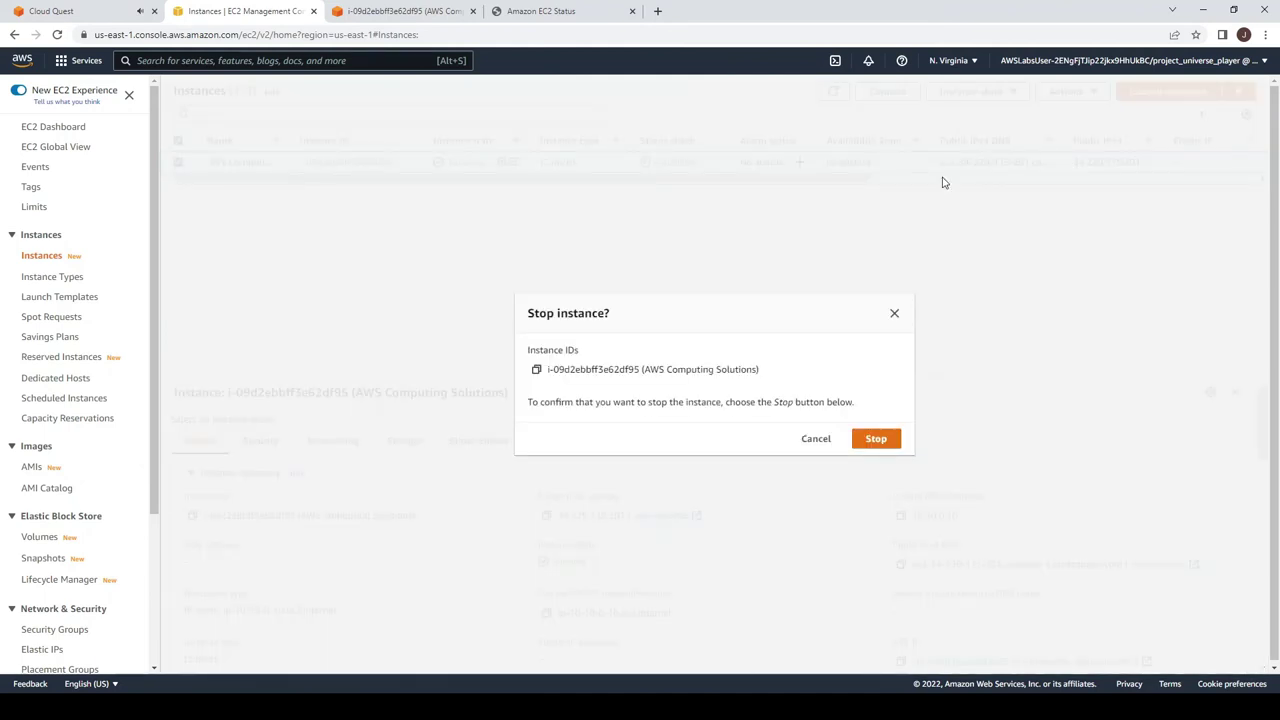
left_click(875, 440)
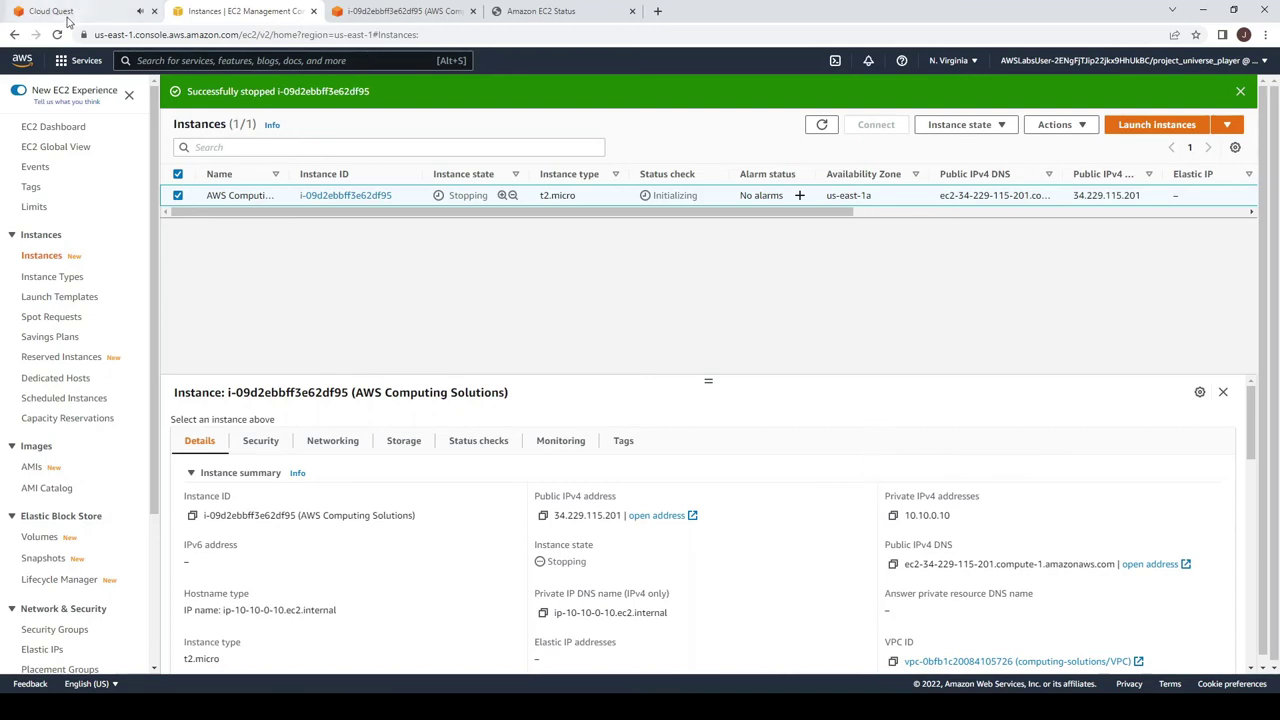
Step: Review the DIY activity in Cloud Quest, return to the EC2 console and open the instance type change page for the stopped AWS Computing Solutions instance
left_click(52, 11)
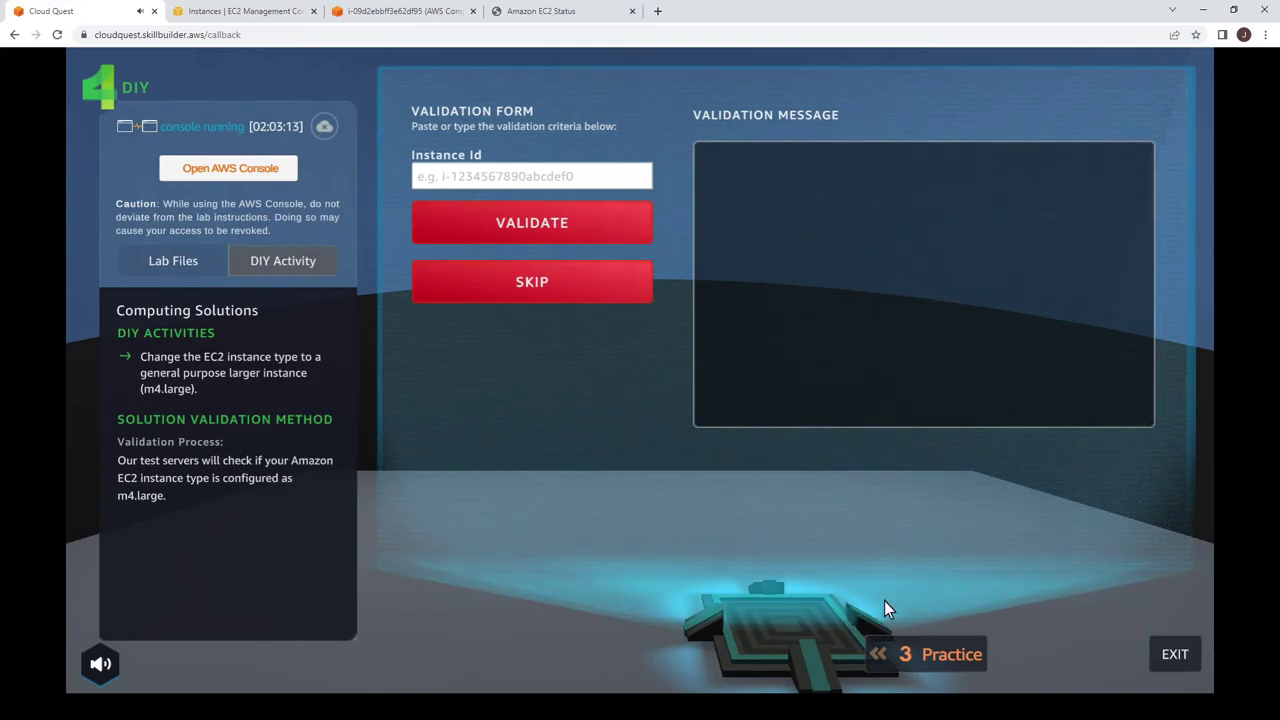
left_click(192, 8)
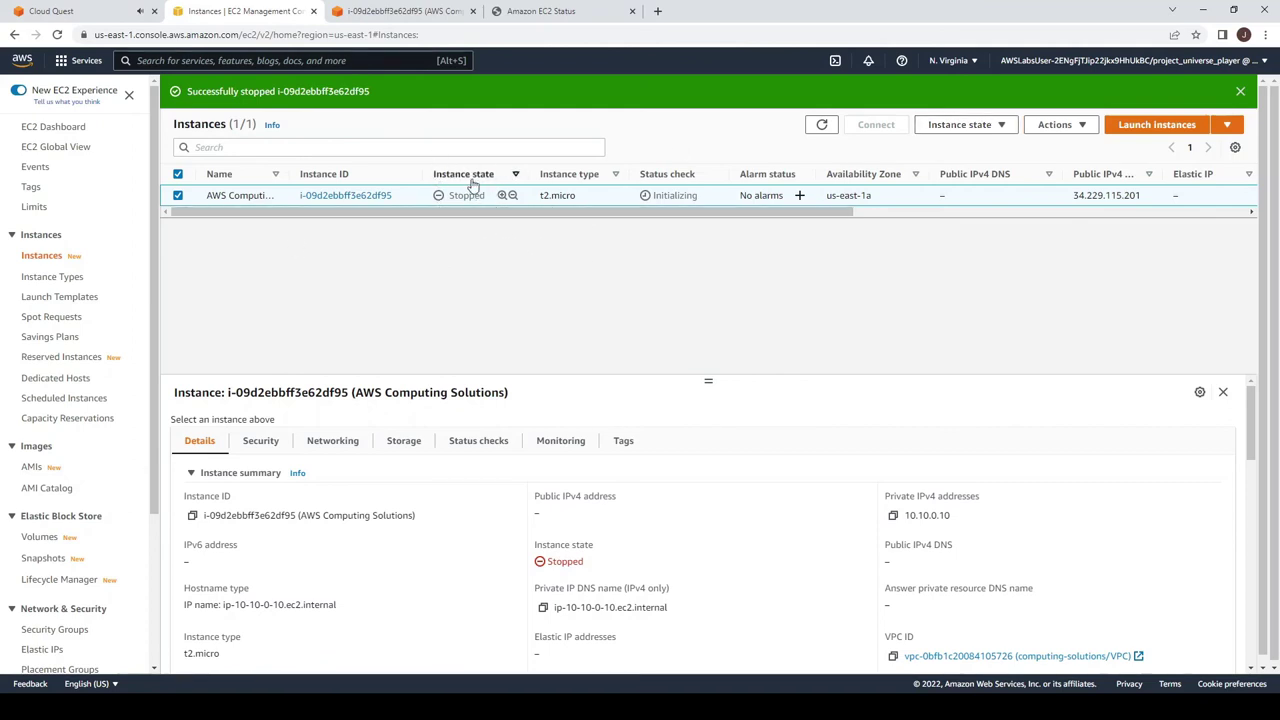
left_click(1003, 125)
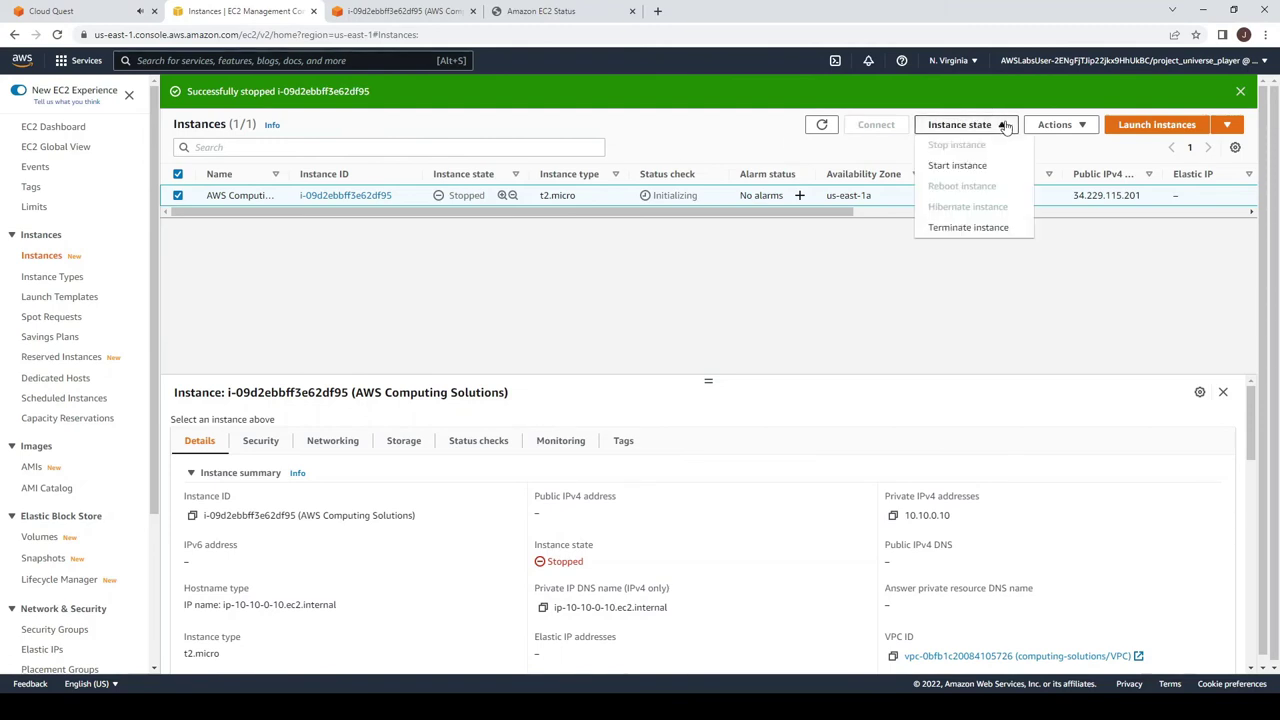
left_click(1084, 125)
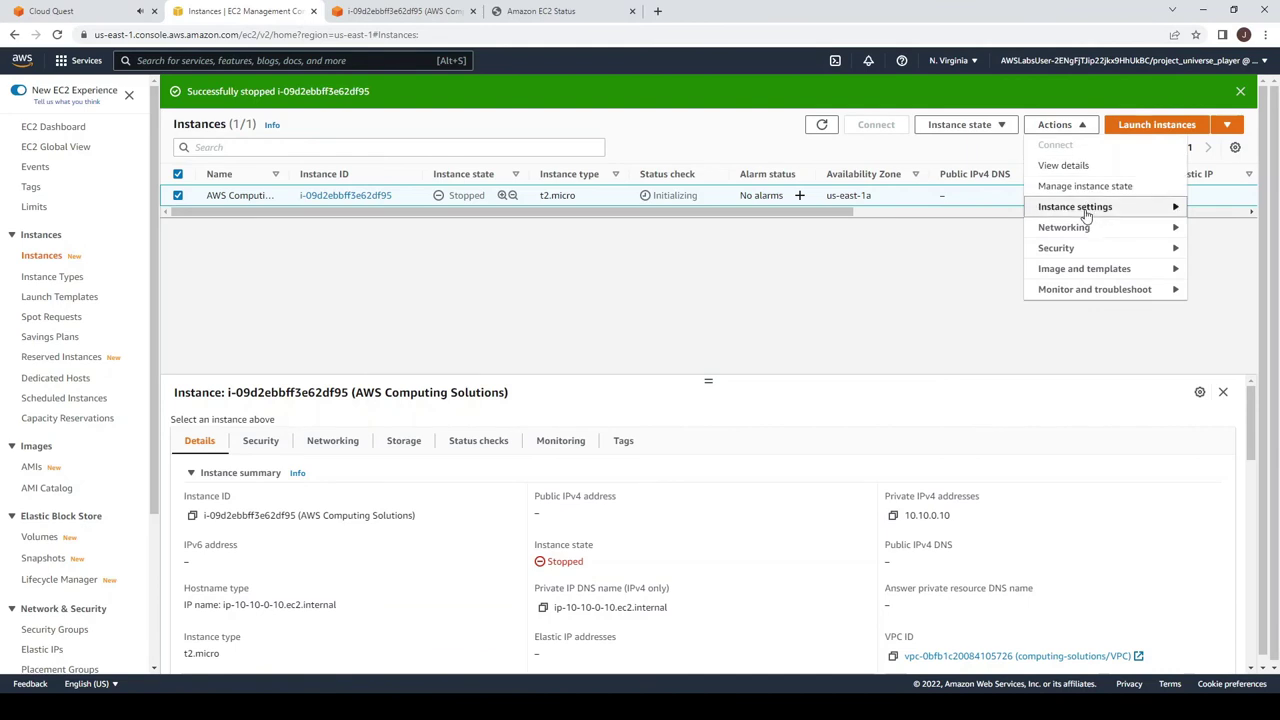
mouse_move(1087, 216)
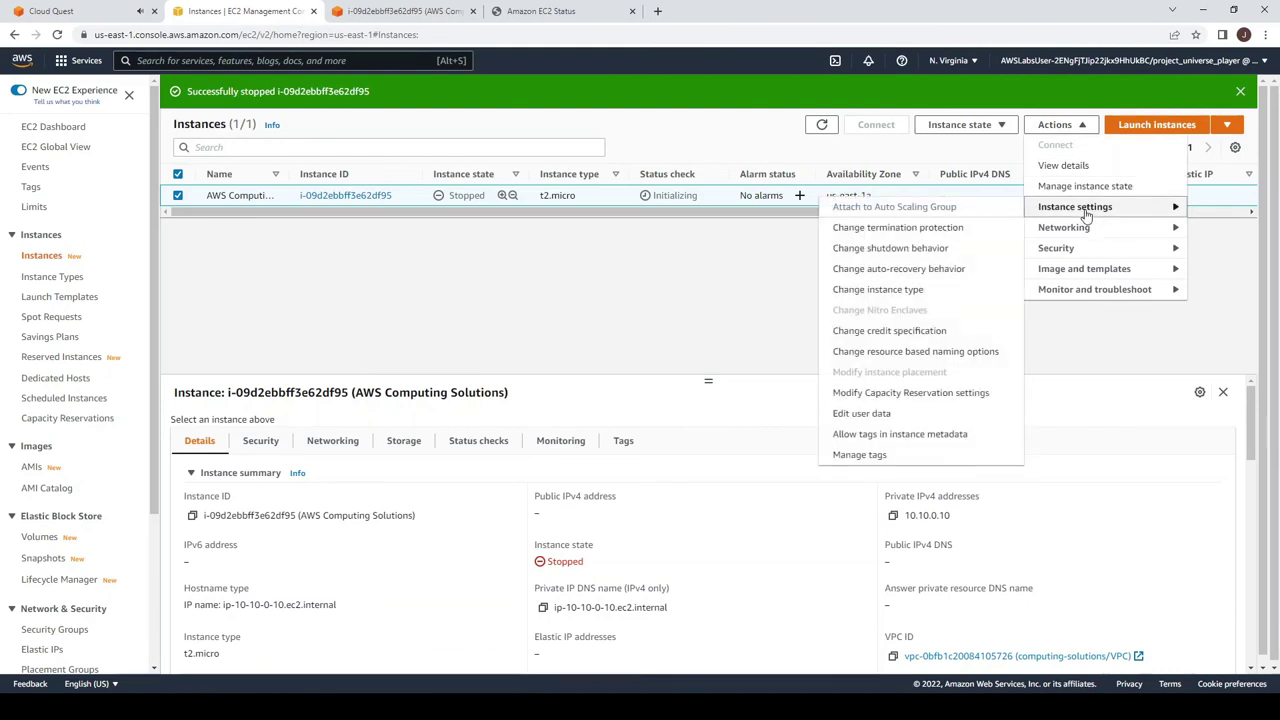
left_click(901, 290)
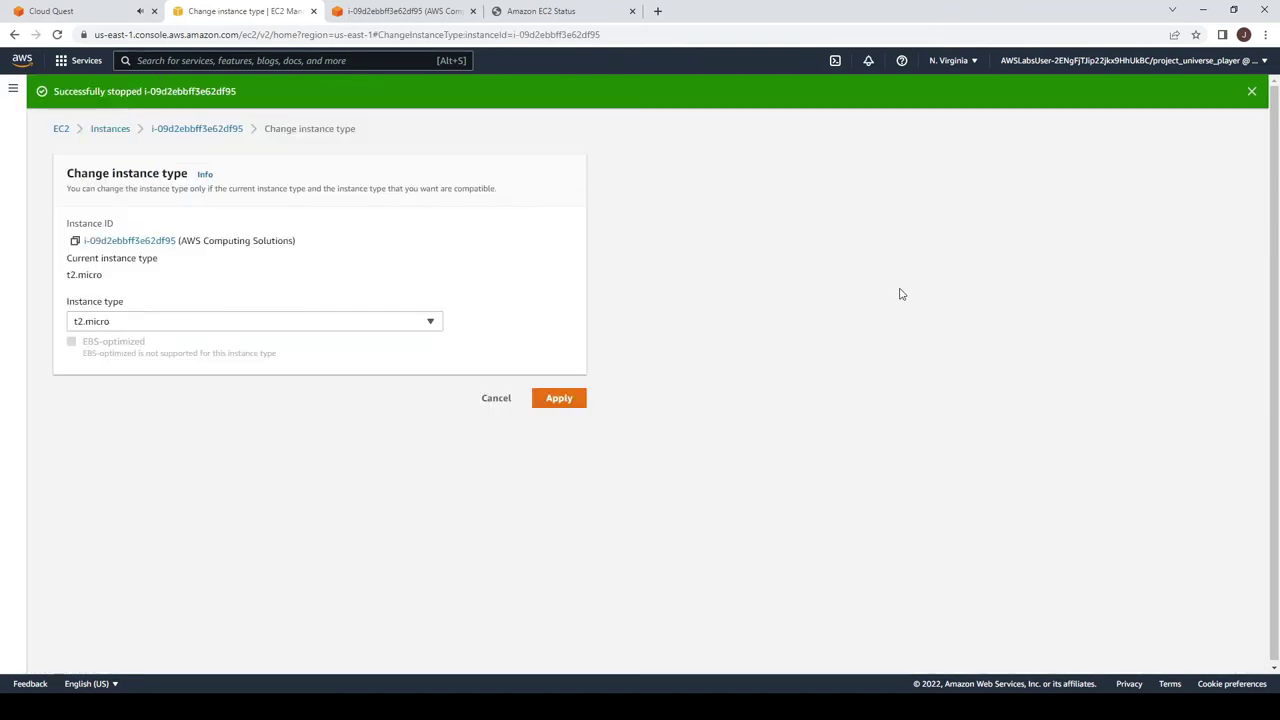
Step: Set the AWS Computing Solutions instance's type to m4.large and apply the change
left_click(402, 330)
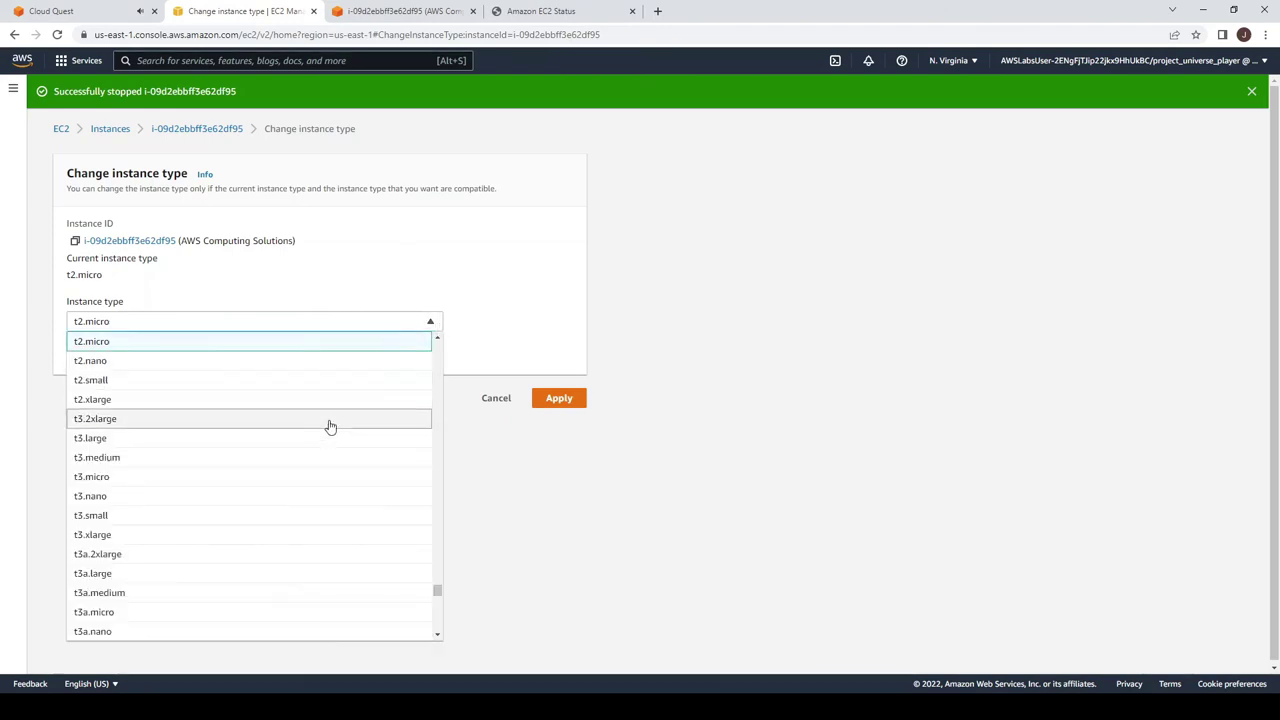
scroll(319, 538, "up", 10)
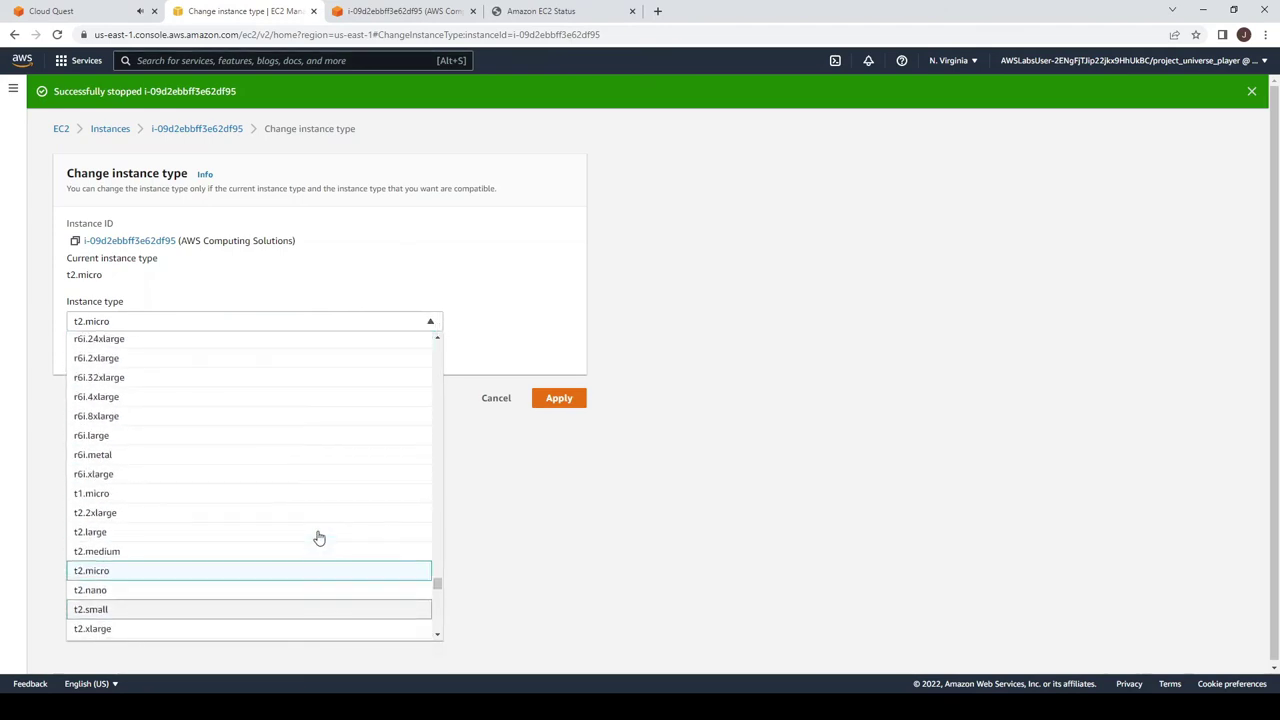
scroll(319, 538, "up", 10)
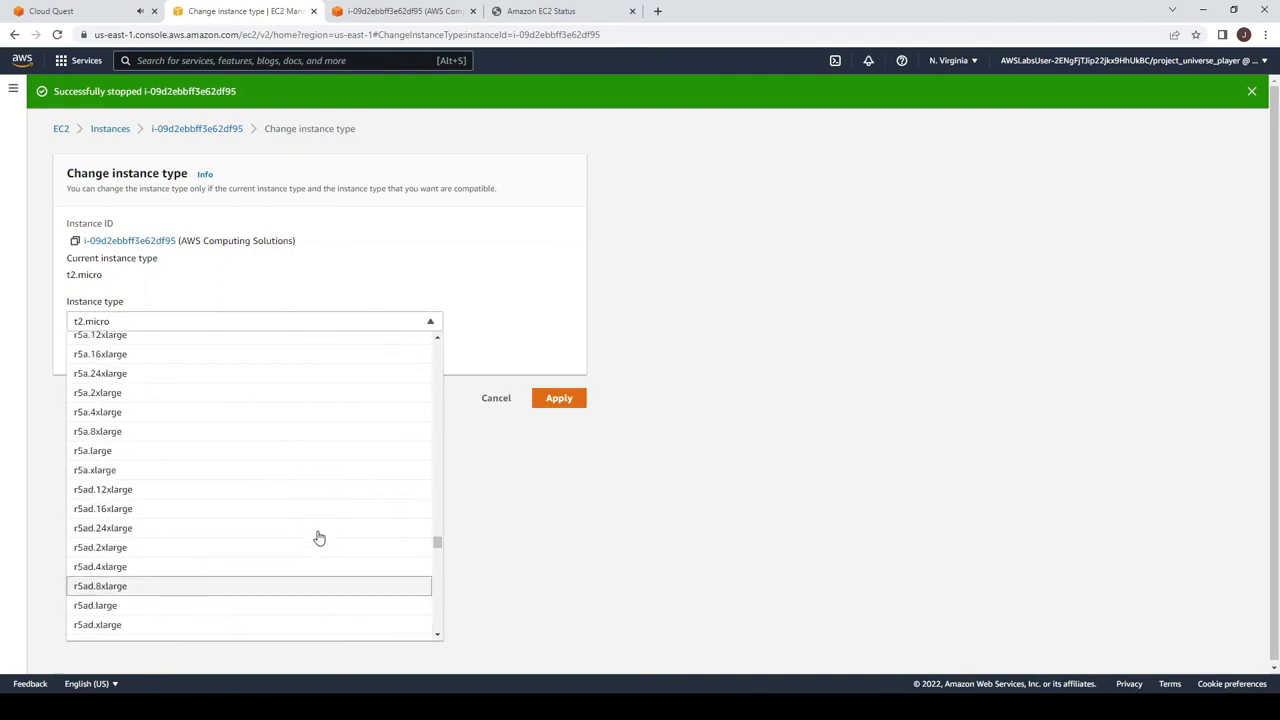
scroll(319, 538, "up", 10)
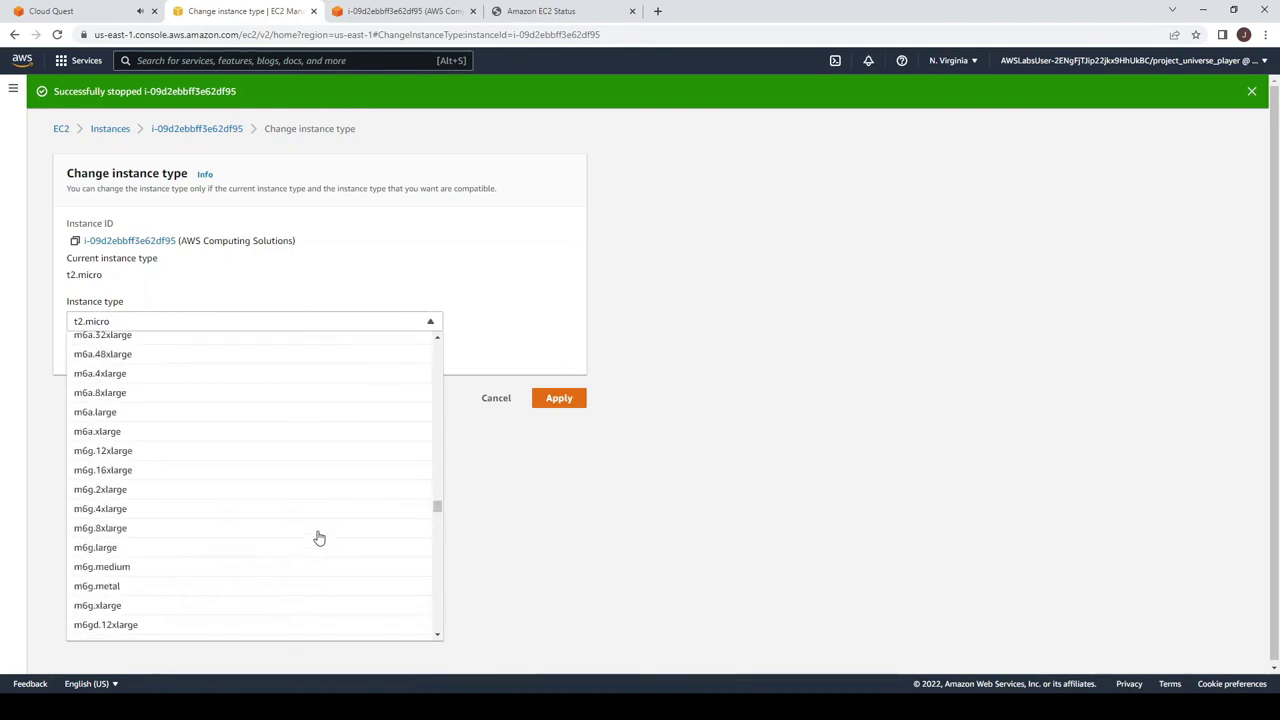
scroll(319, 538, "up", 10)
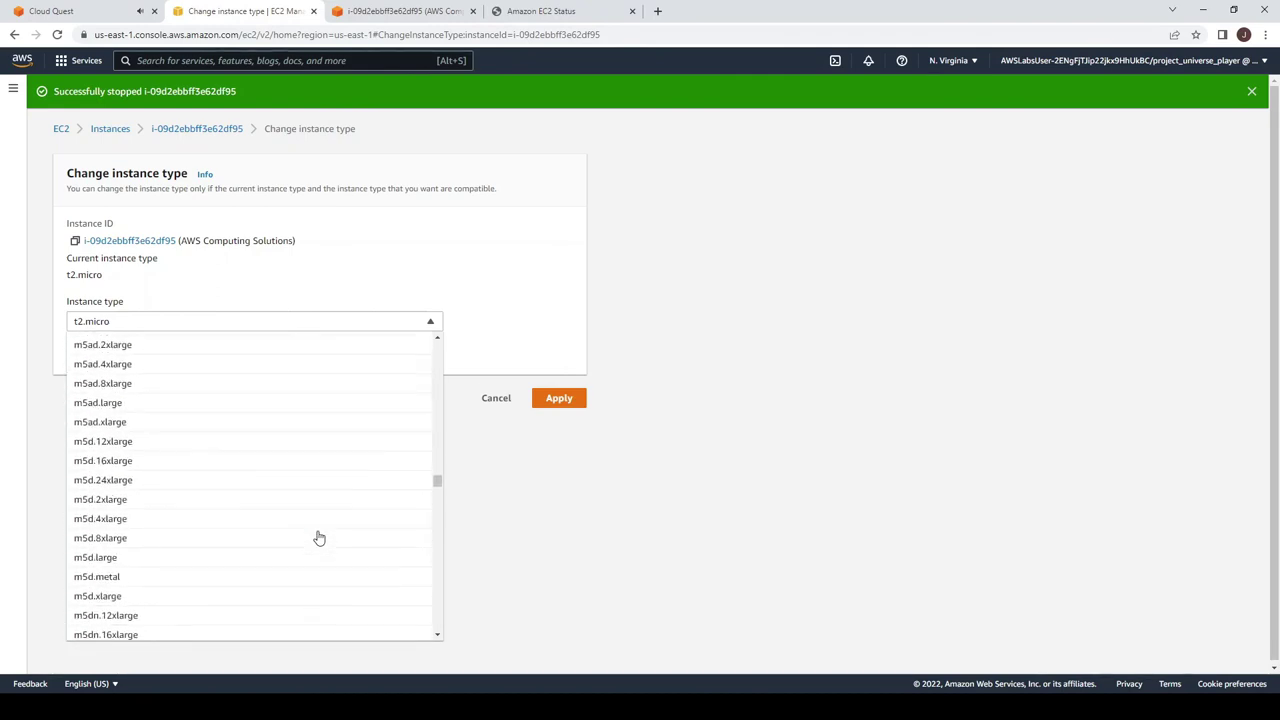
scroll(319, 538, "up", 2)
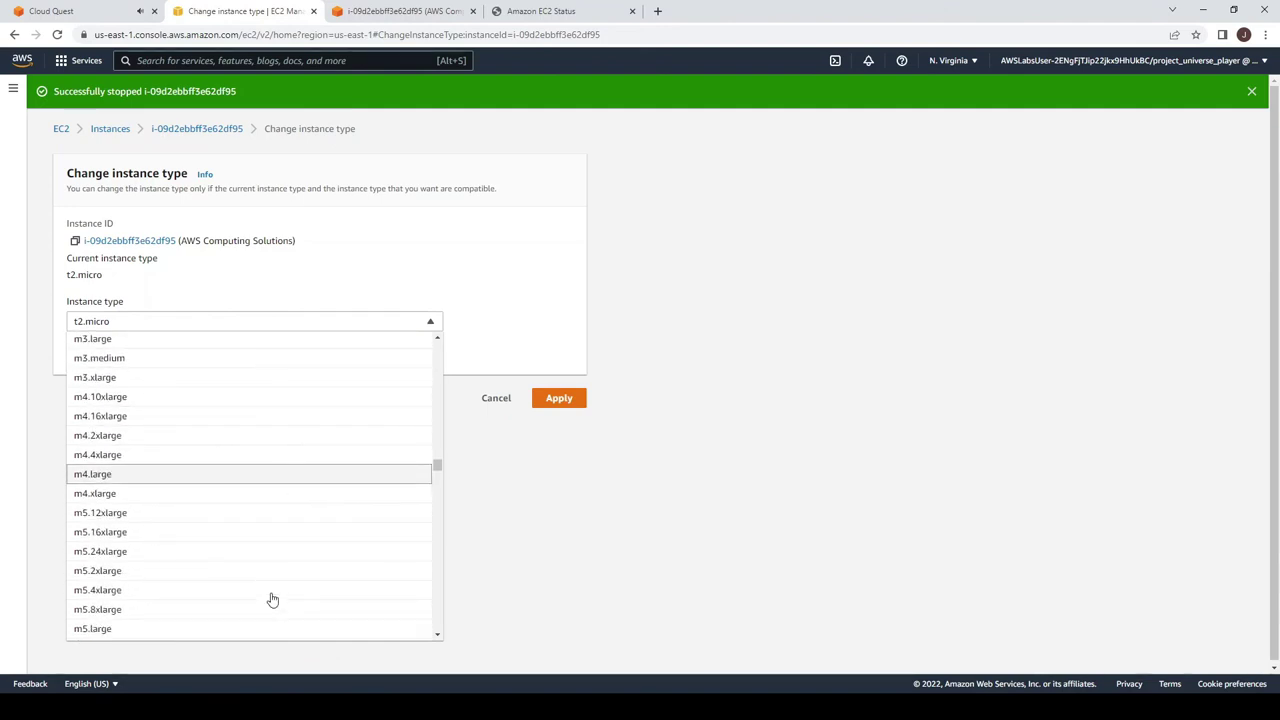
left_click(182, 478)
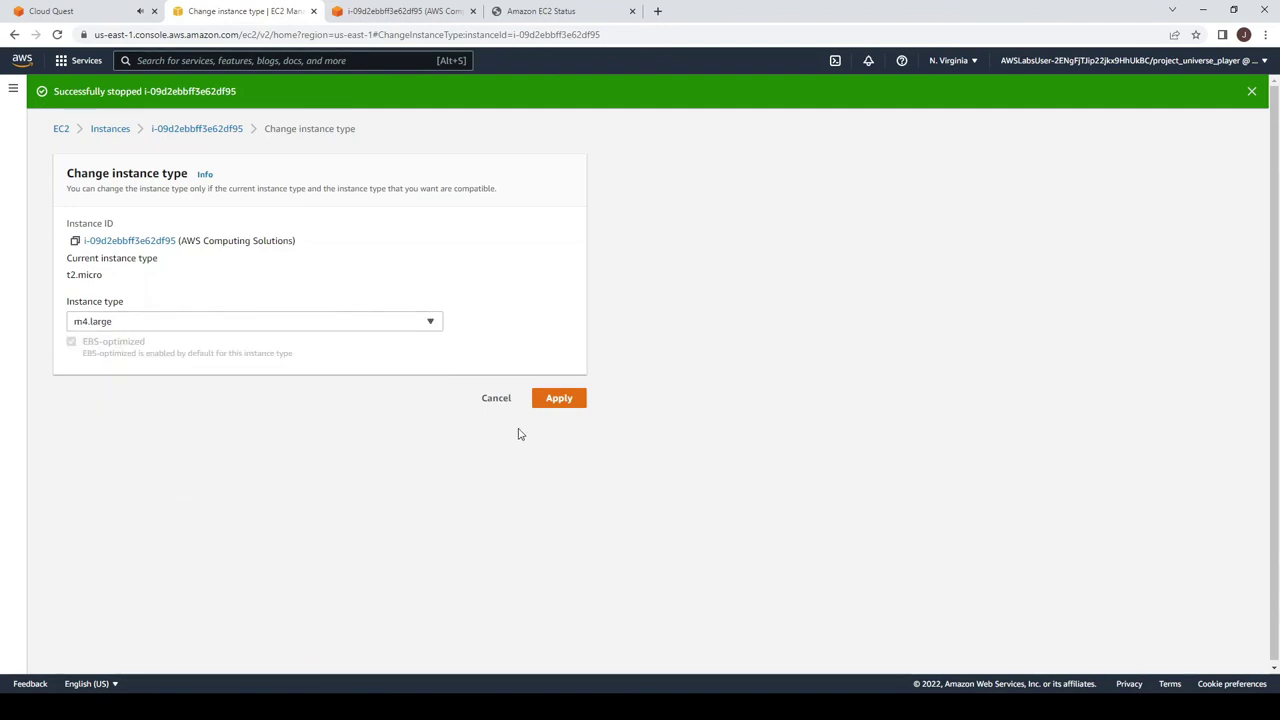
left_click(566, 401)
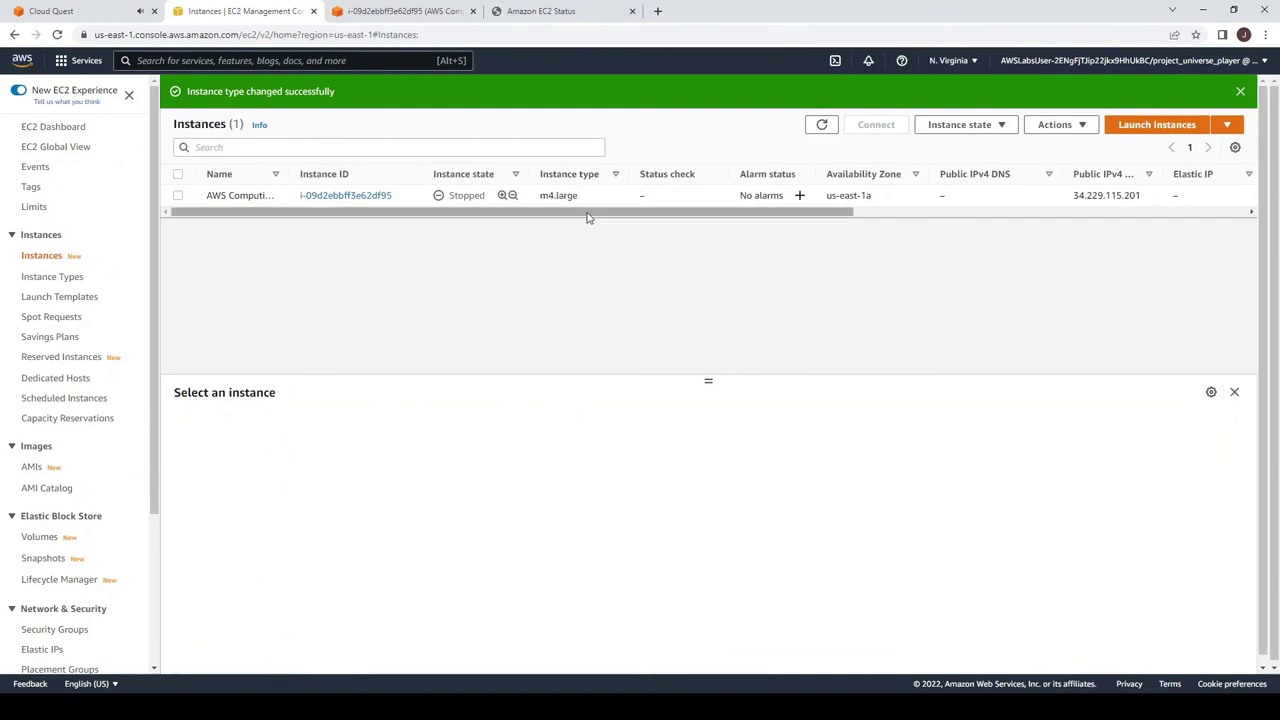
Step: Select the AWS Computing Solutions instance and start it again
left_click(178, 196)
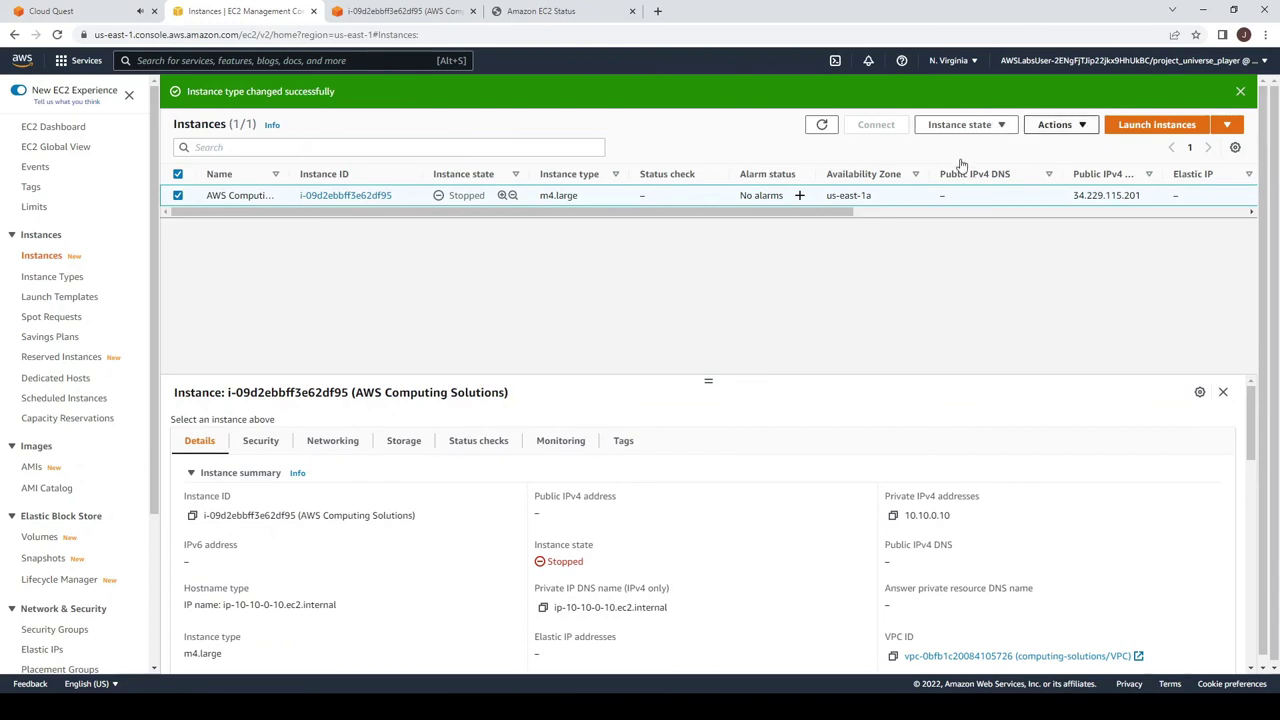
left_click(1000, 128)
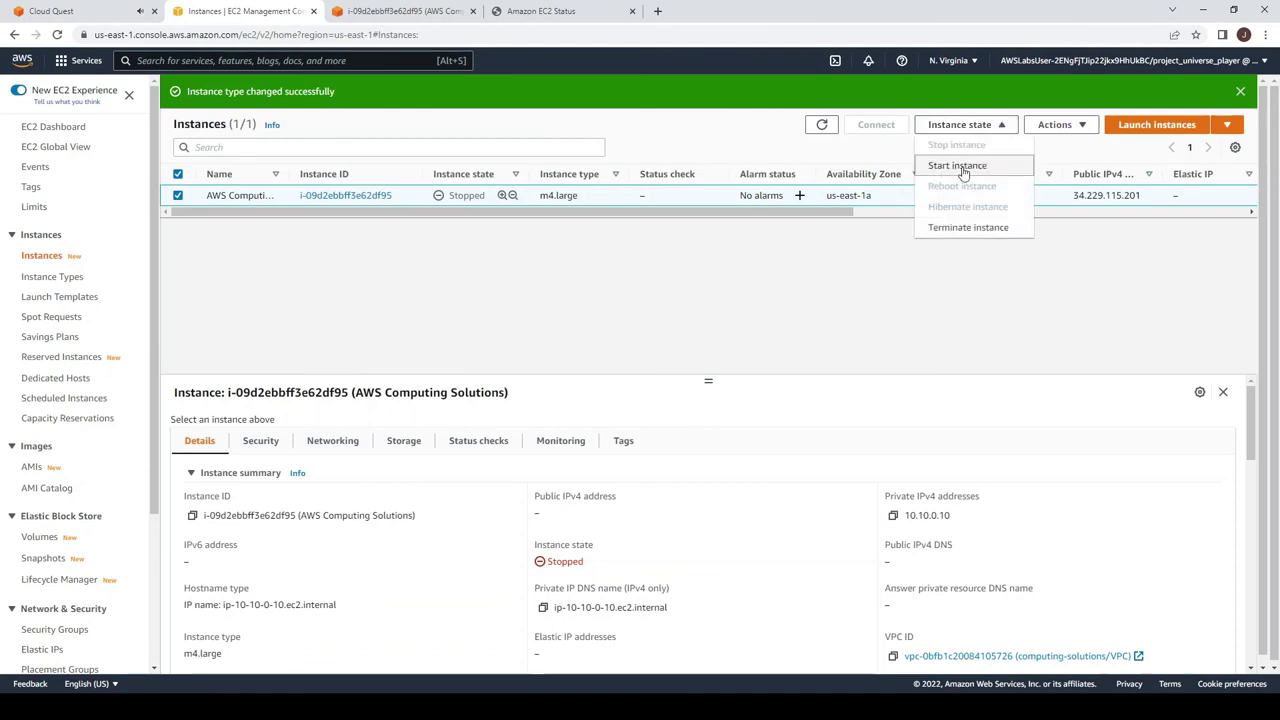
left_click(960, 166)
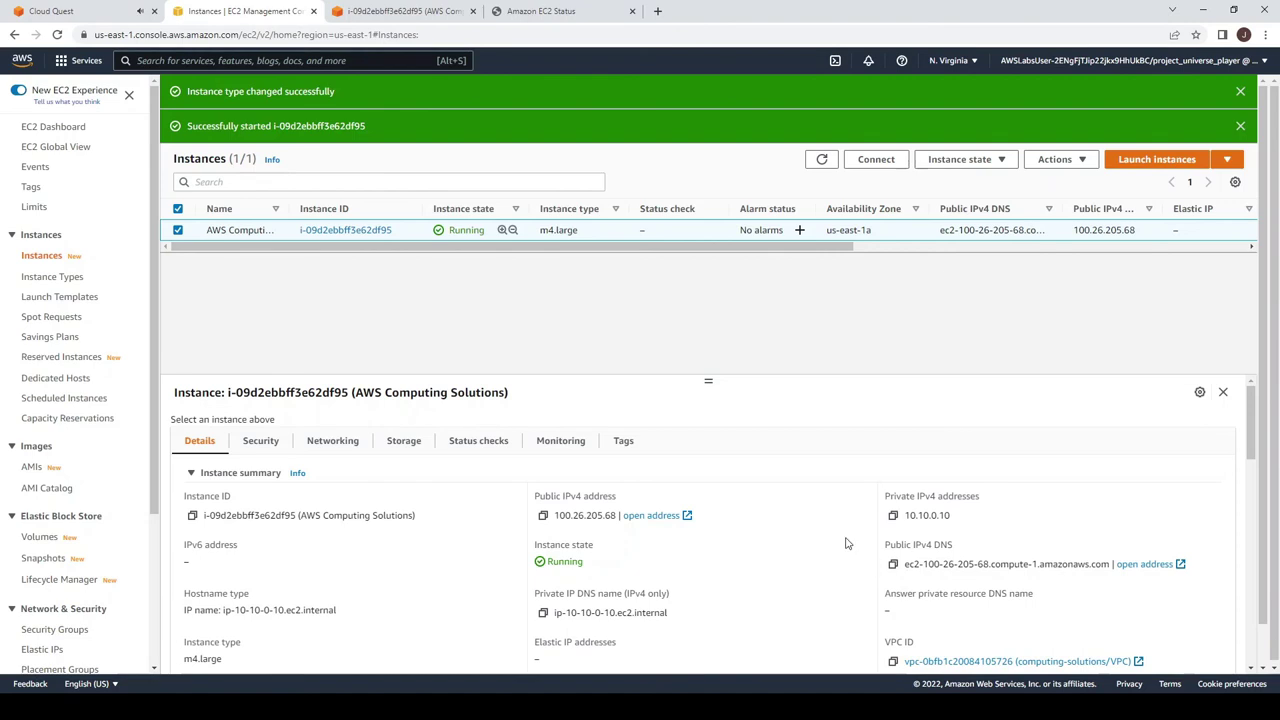
Step: Copy the instance ID of AWS Computing Solutions from the EC2 console into Cloud Quest's DIY validation form and validate the solution
left_click(62, 11)
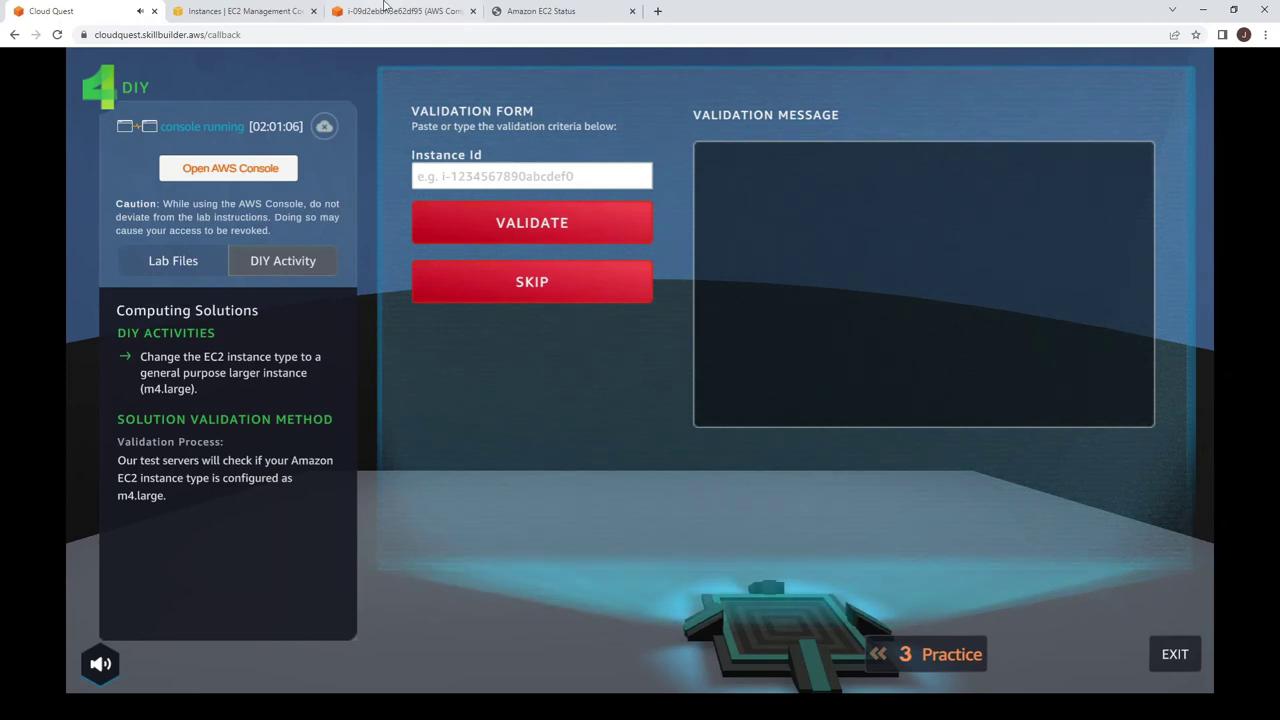
left_click(241, 8)
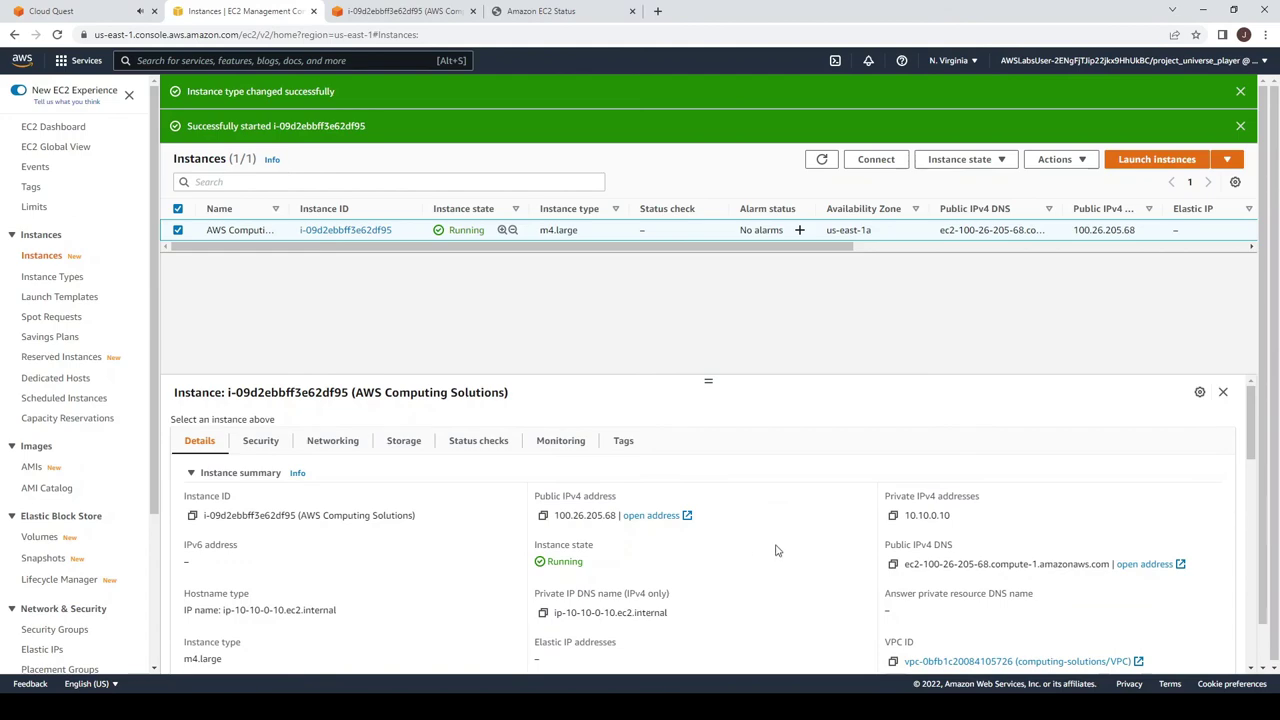
left_click(115, 8)
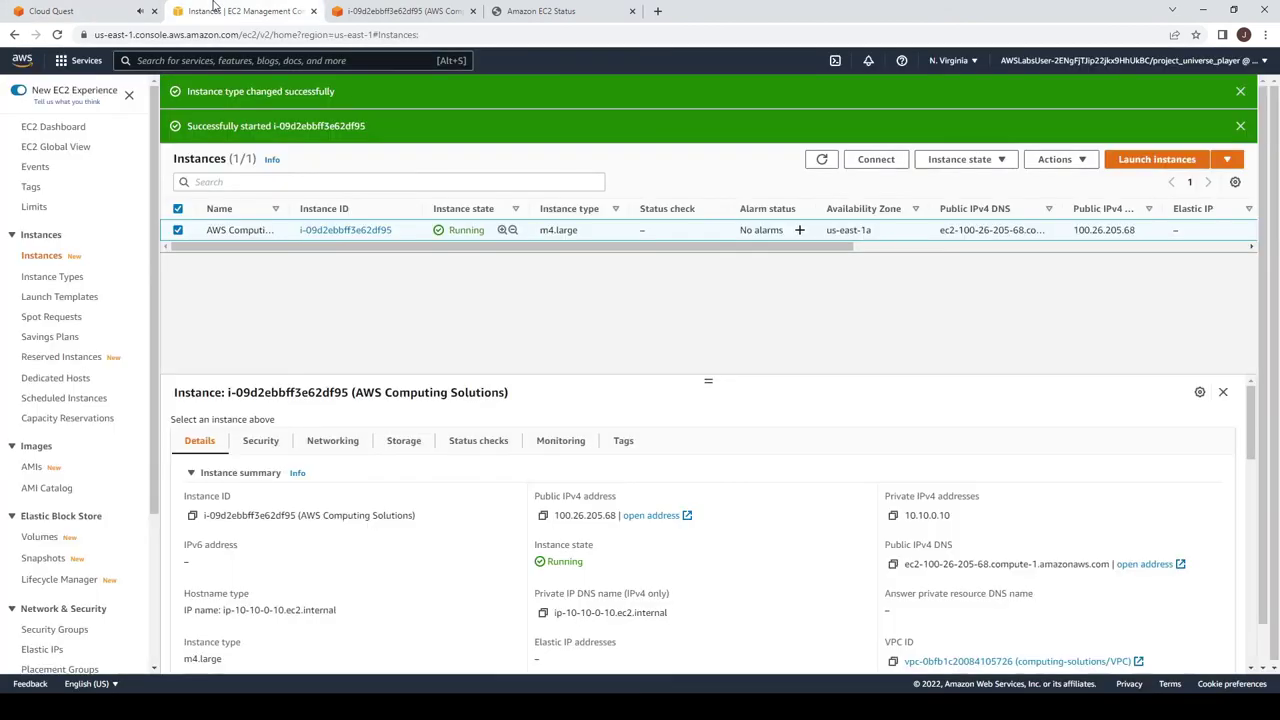
left_click(241, 11)
left_click(192, 516)
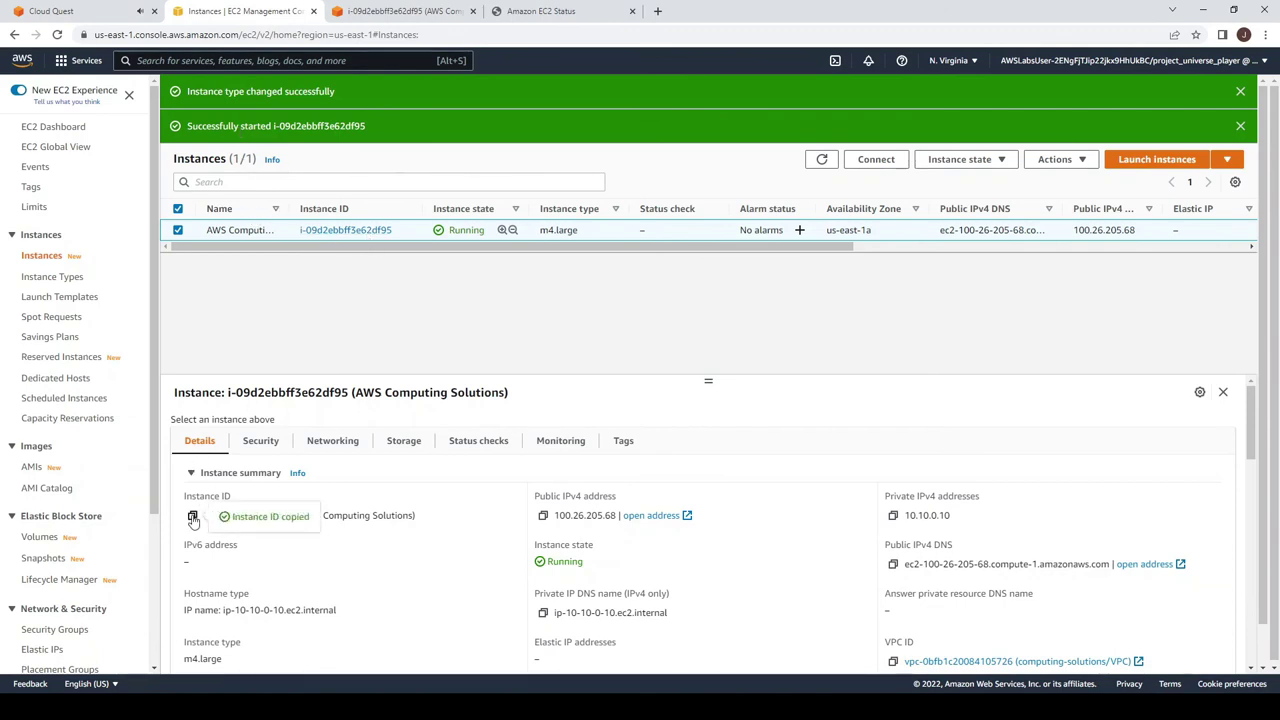
left_click(110, 9)
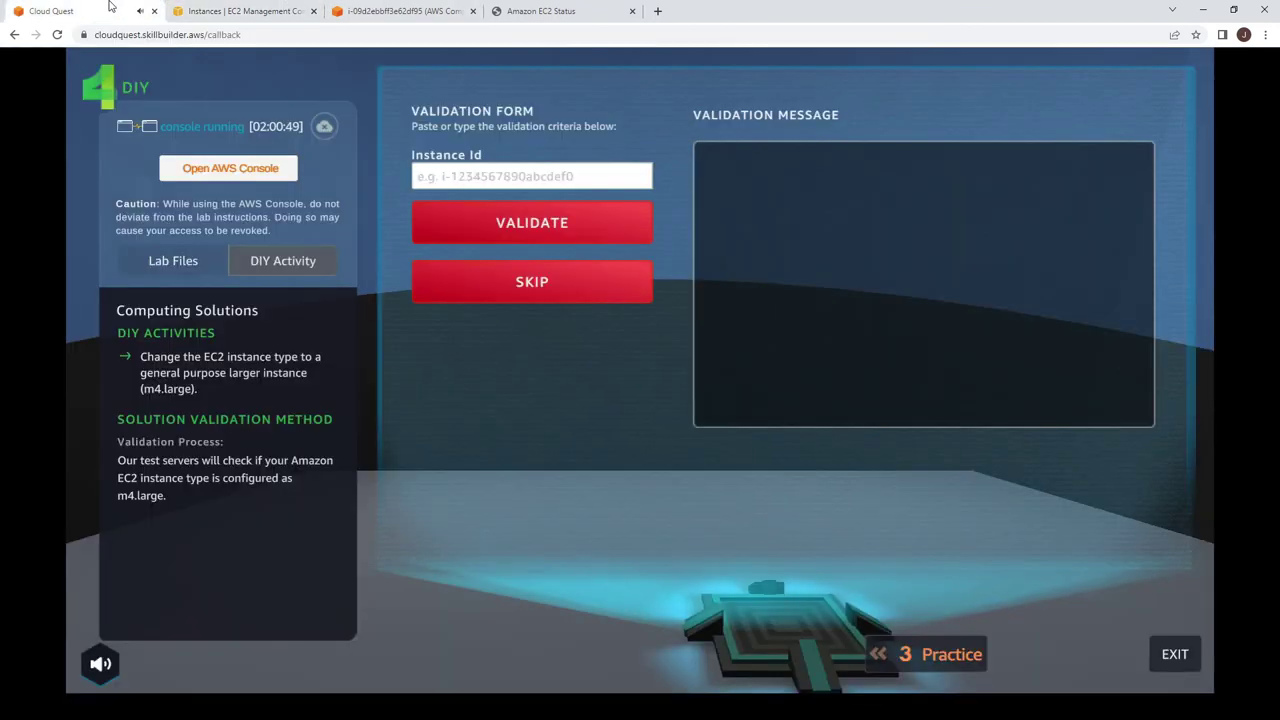
left_click(478, 177)
key("ctrl+v")
left_click(583, 225)
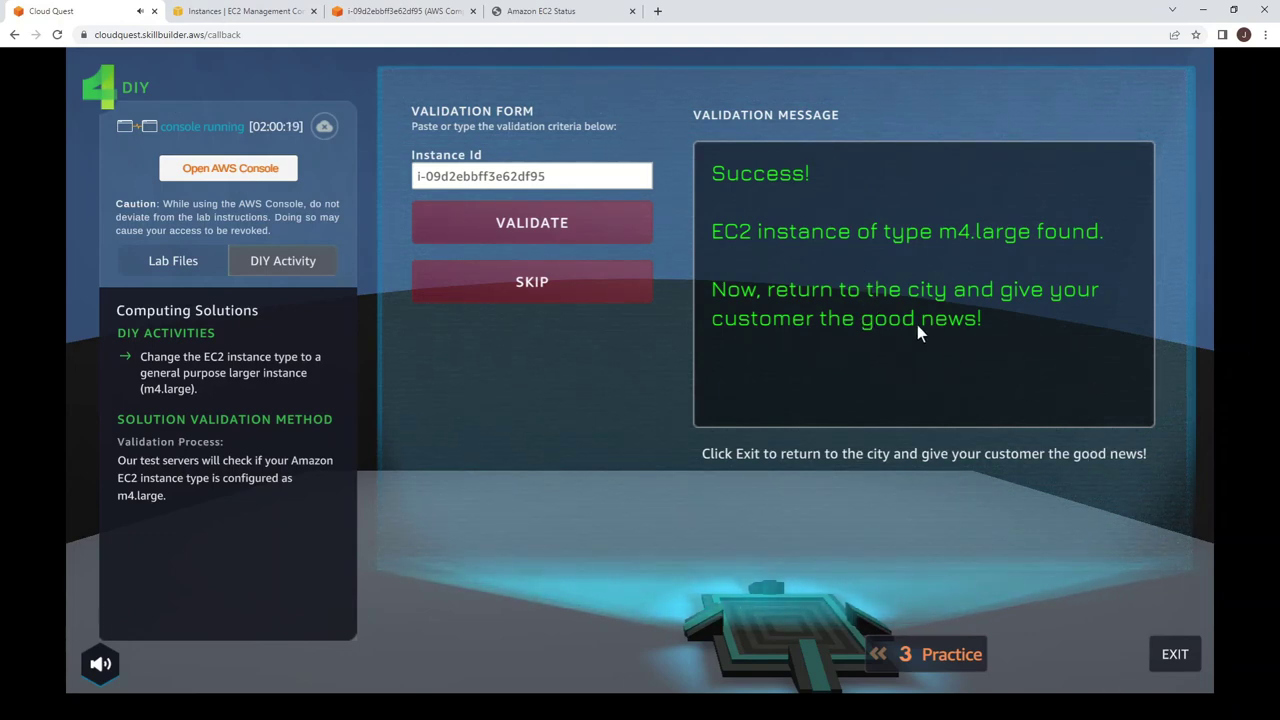
Step: Exit the DIY lab to the city and interact with the customer marked with the purple exclamation mark
left_click(1173, 655)
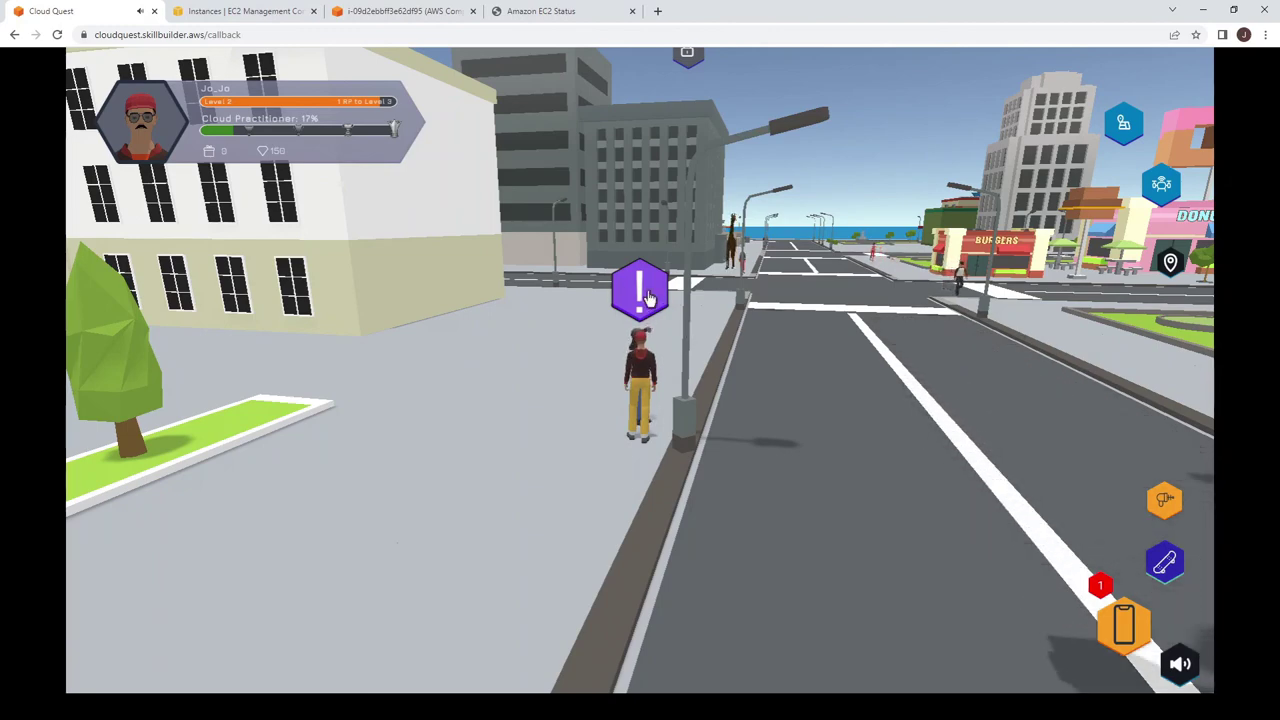
left_click(648, 297)
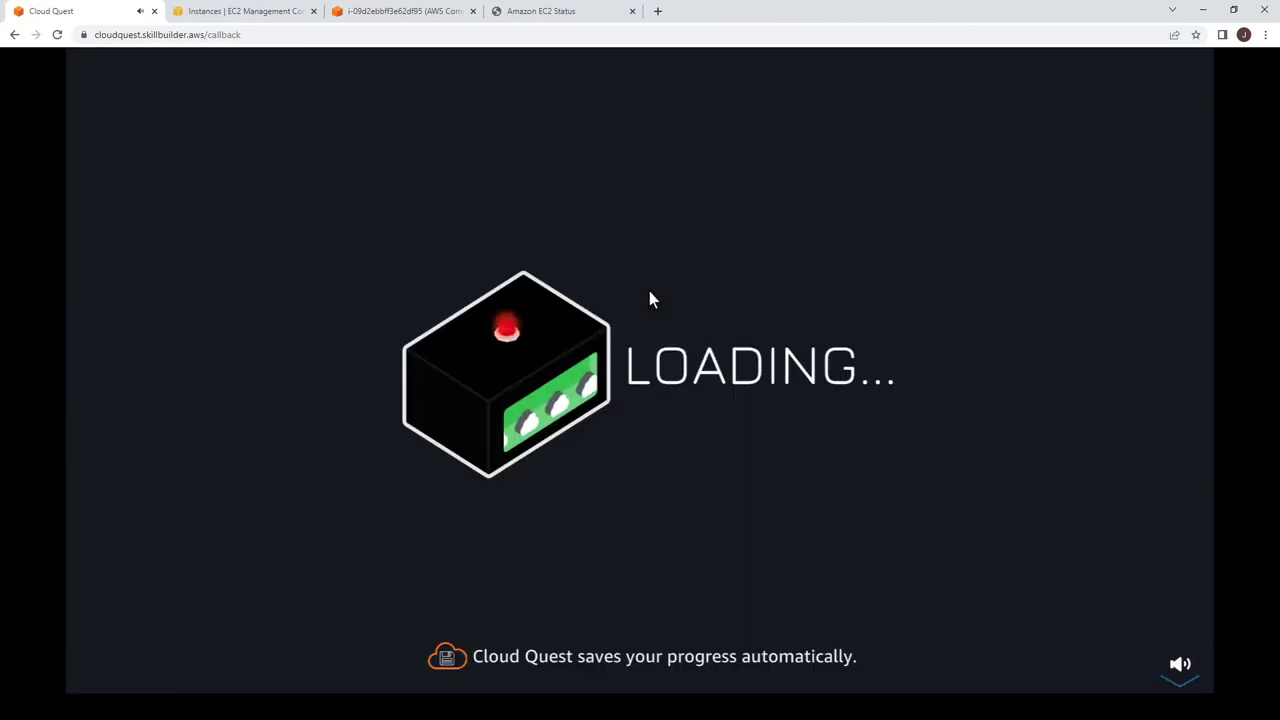